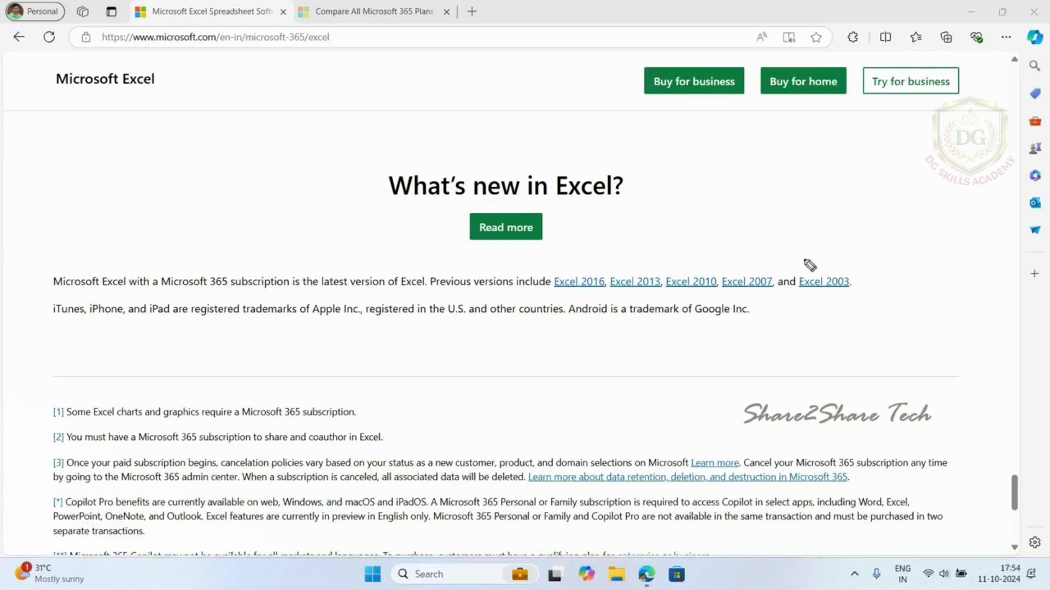
left_click_drag(813, 271, 836, 266)
left_click_drag(753, 263, 792, 249)
left_click_drag(679, 264, 714, 262)
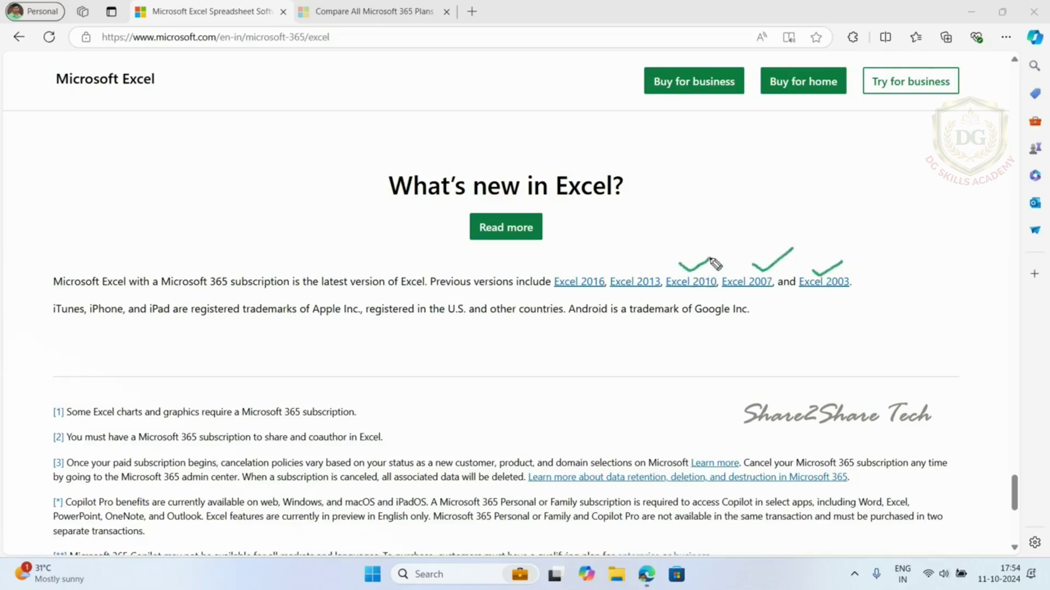
left_click_drag(625, 268, 655, 259)
left_click_drag(572, 268, 604, 260)
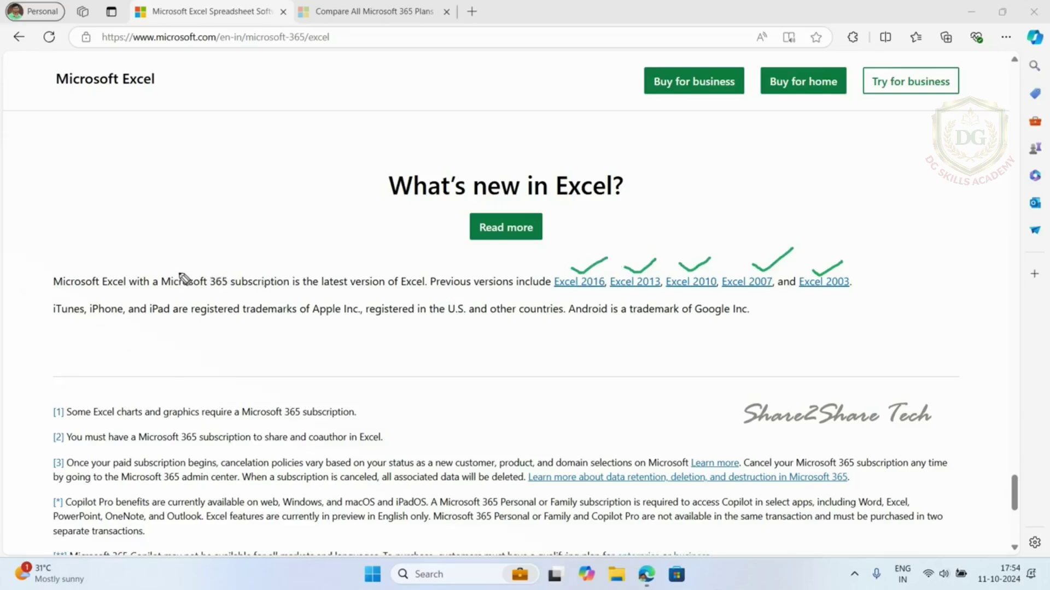
mouse_move(188, 273)
left_mouse_down()
mouse_move(176, 287)
mouse_move(216, 270)
mouse_move(203, 266)
left_mouse_up()
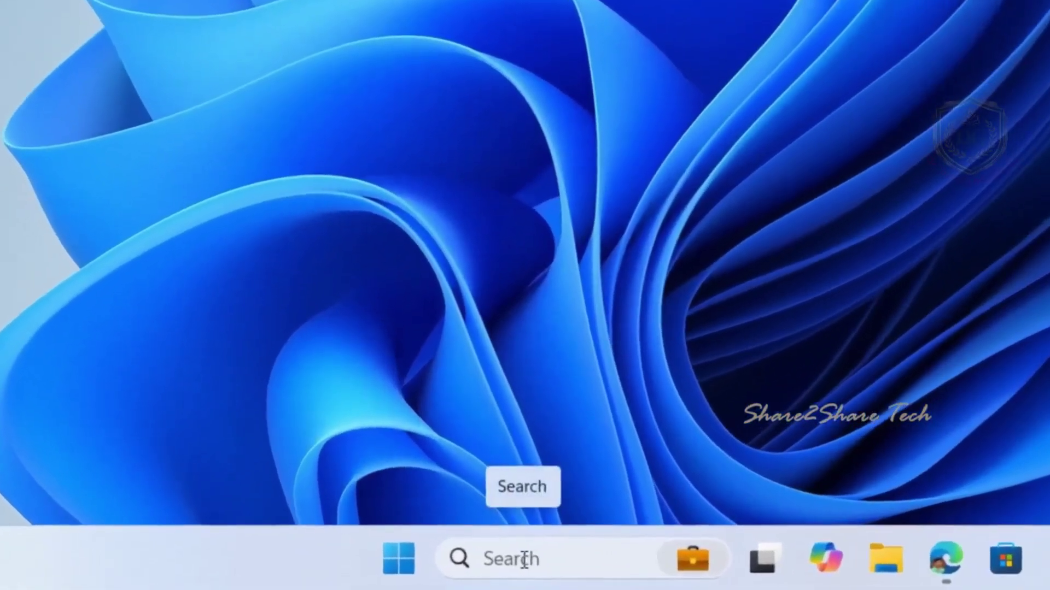
Search Windows for "Ex" and launch the Excel app.
left_click(513, 560)
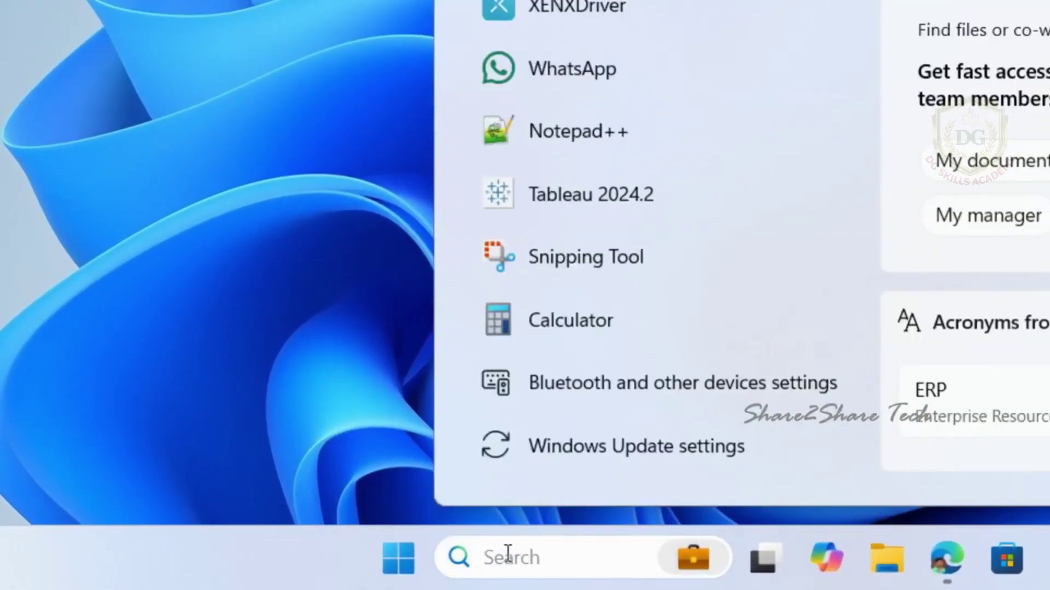
type("Ex")
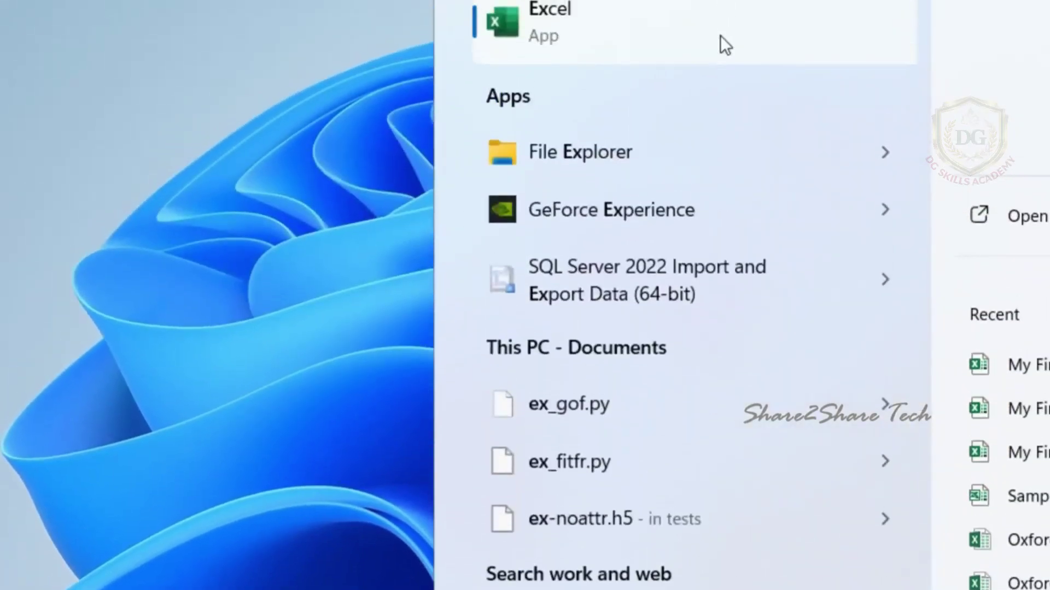
left_click(720, 35)
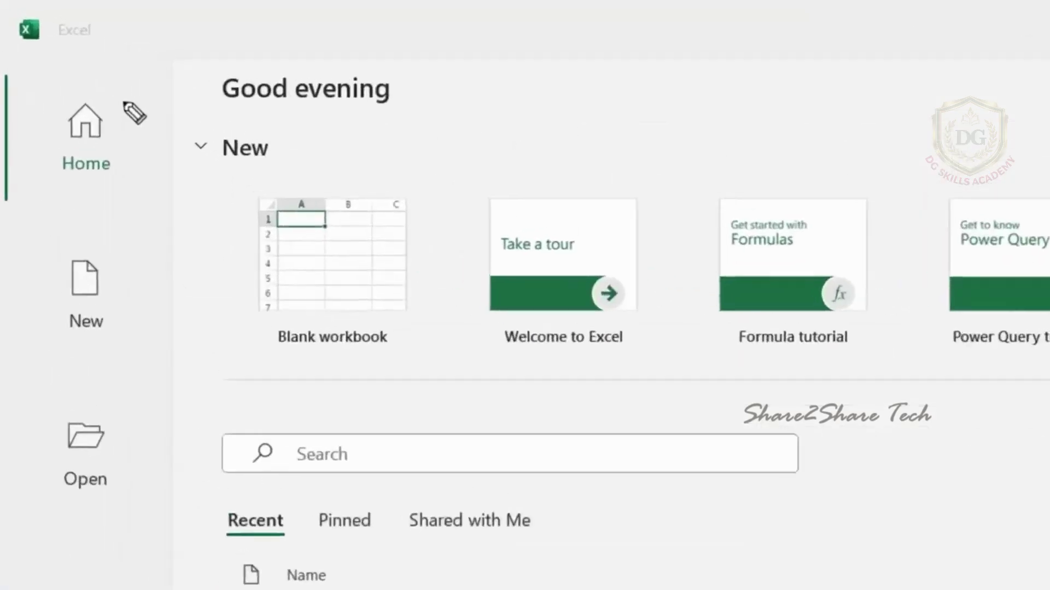
mouse_move(52, 79)
left_mouse_down()
mouse_move(32, 140)
mouse_move(136, 142)
mouse_move(51, 73)
left_mouse_up()
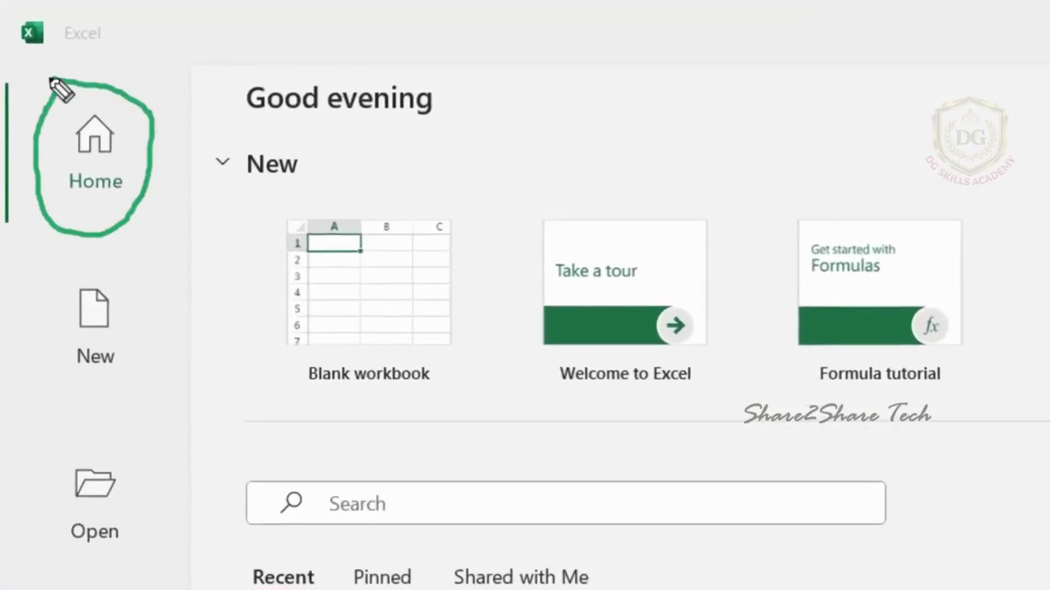
mouse_move(63, 268)
left_mouse_down()
mouse_move(29, 348)
mouse_move(141, 369)
mouse_move(75, 269)
left_mouse_up()
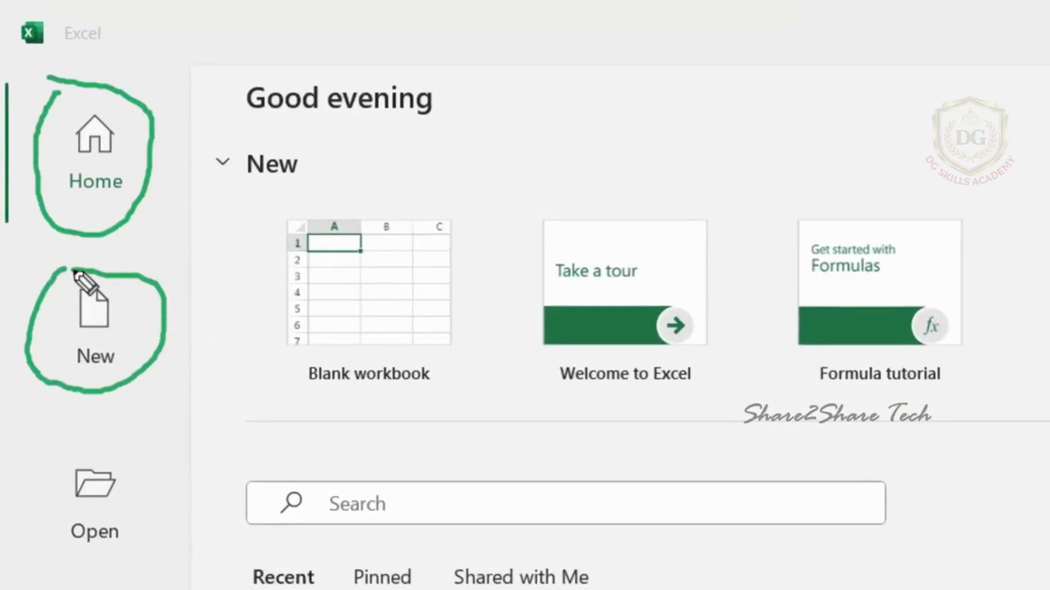
mouse_move(73, 450)
left_mouse_down()
mouse_move(44, 574)
mouse_move(148, 492)
left_mouse_up()
left_click_drag(147, 443, 74, 424)
key("e")
mouse_move(30, 210)
left_mouse_down()
mouse_move(51, 329)
mouse_move(127, 218)
mouse_move(54, 211)
left_mouse_up()
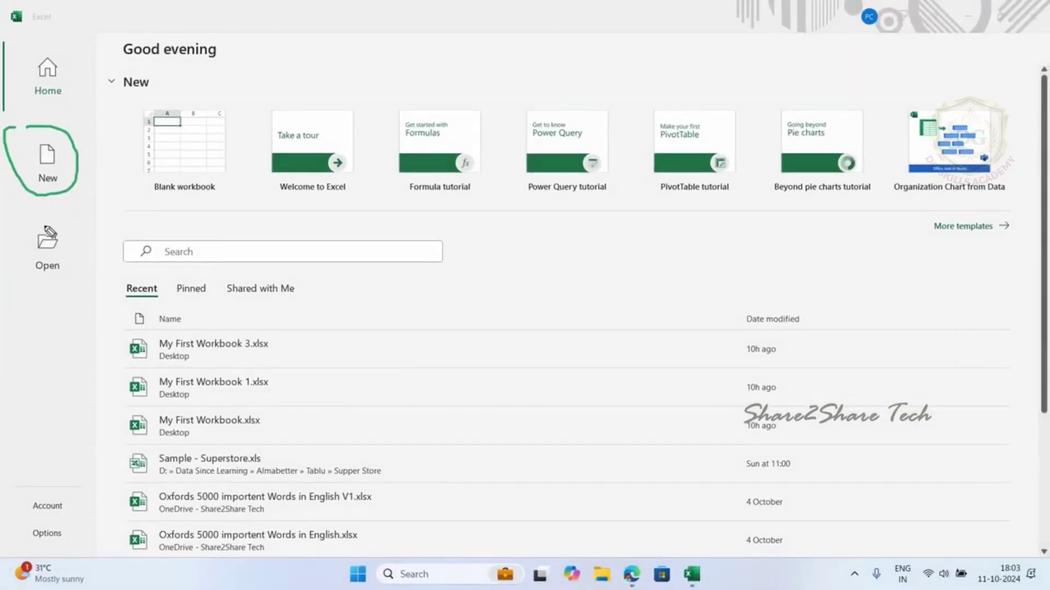
mouse_move(30, 218)
left_mouse_down()
mouse_move(42, 300)
mouse_move(72, 222)
mouse_move(31, 222)
left_mouse_up()
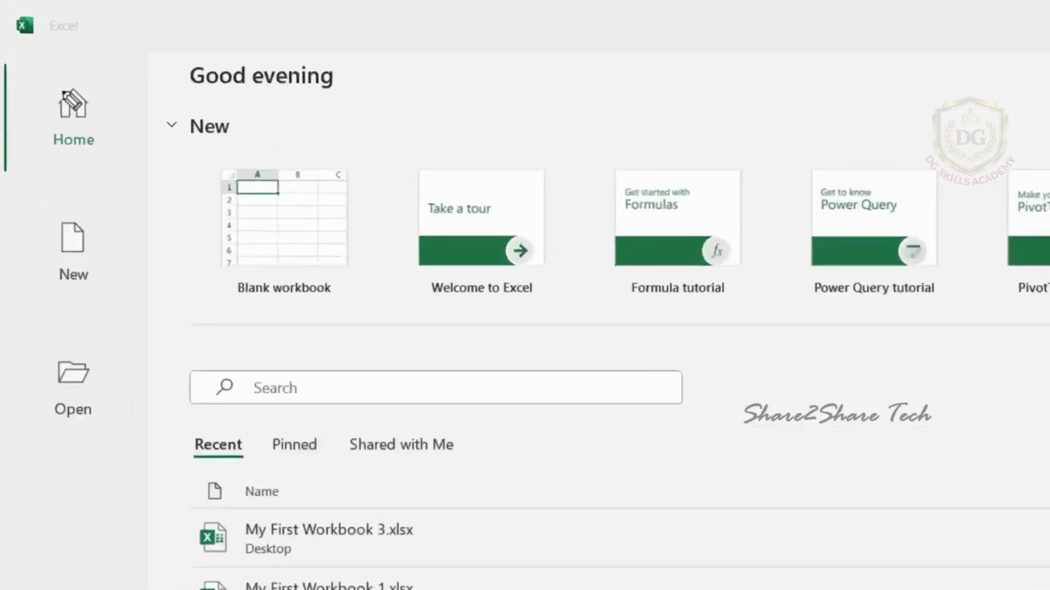
mouse_move(90, 94)
left_mouse_down()
mouse_move(59, 106)
mouse_move(170, 170)
mouse_move(102, 89)
left_mouse_up()
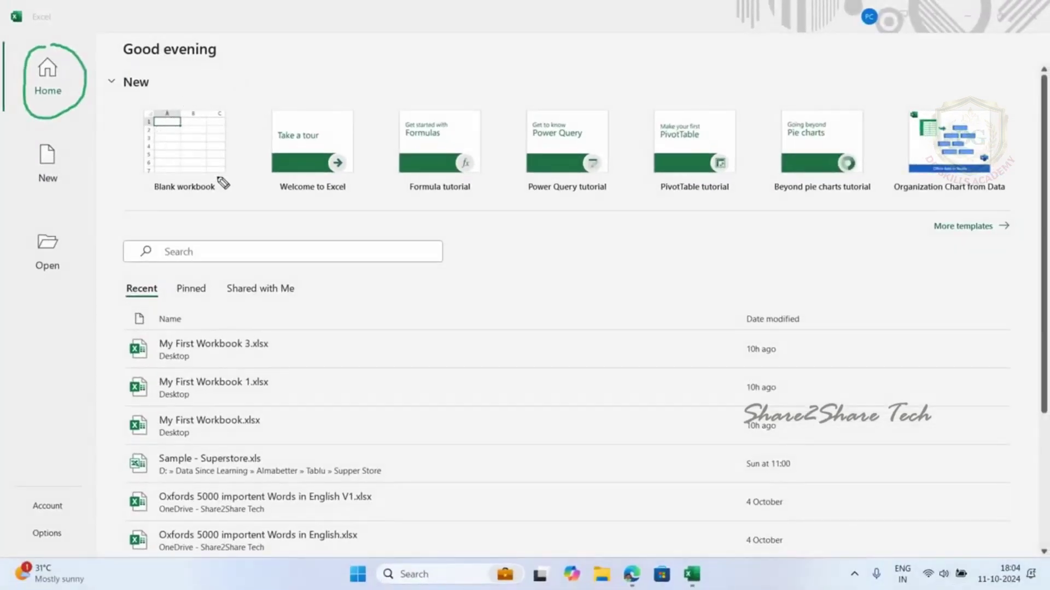
mouse_move(283, 85)
left_mouse_down()
mouse_move(253, 107)
mouse_move(369, 208)
mouse_move(379, 163)
left_mouse_up()
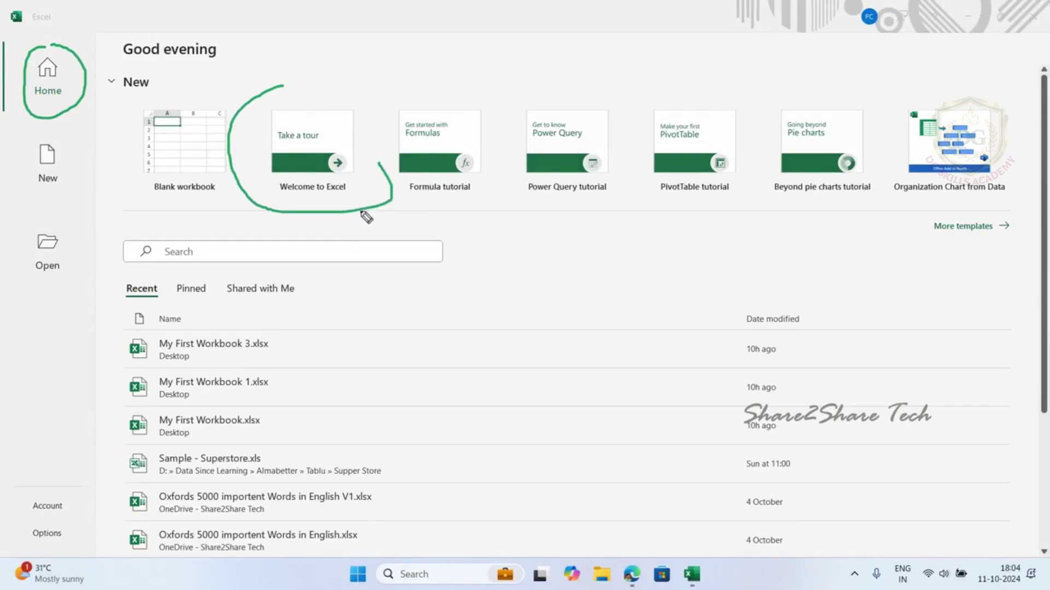
key("Escape")
Create a blank workbook and select cell E2 on its first sheet.
left_click(179, 163)
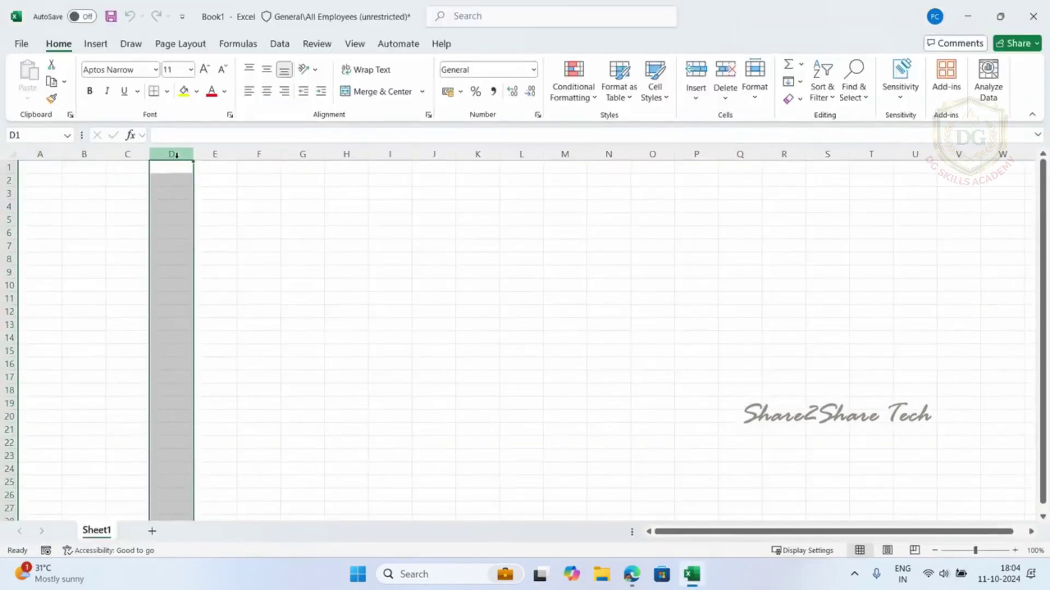
left_click(218, 176)
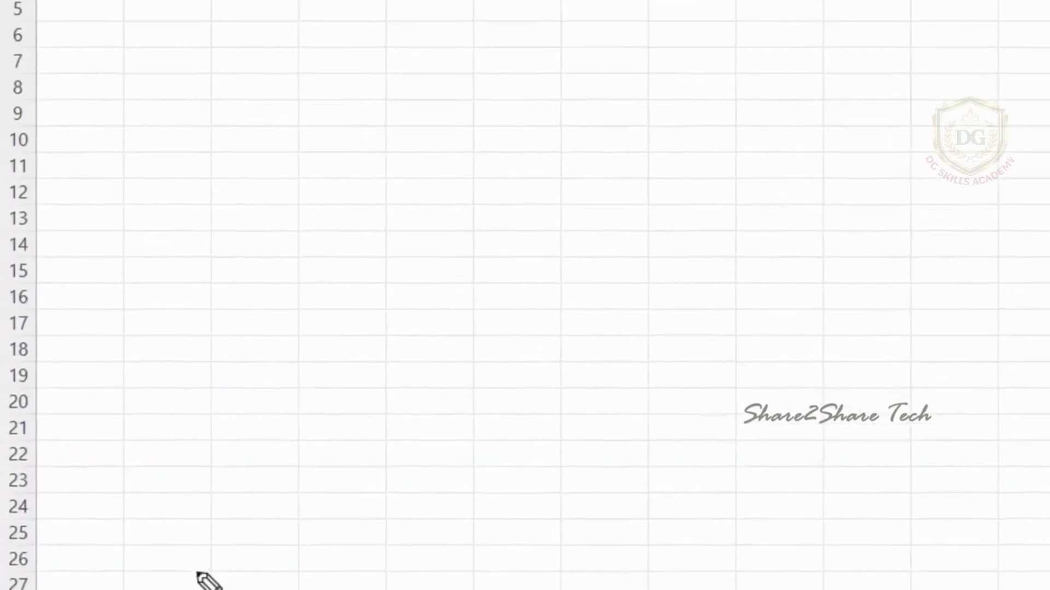
mouse_move(159, 486)
left_mouse_down()
mouse_move(185, 571)
mouse_move(286, 469)
mouse_move(159, 471)
left_mouse_up()
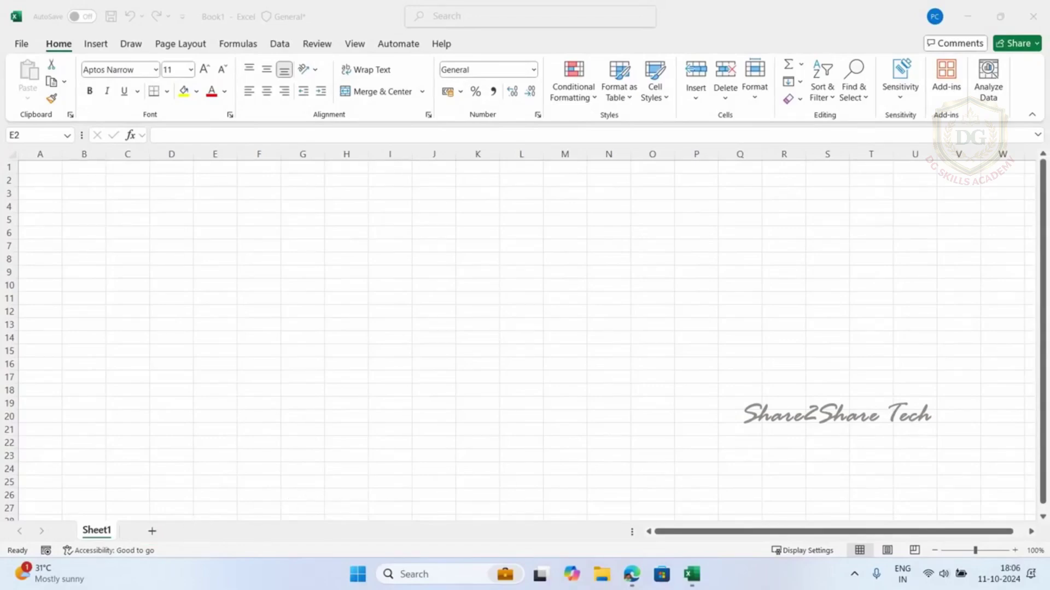
Add two new worksheets, Sheet2 and Sheet3, to the workbook.
left_click(153, 531)
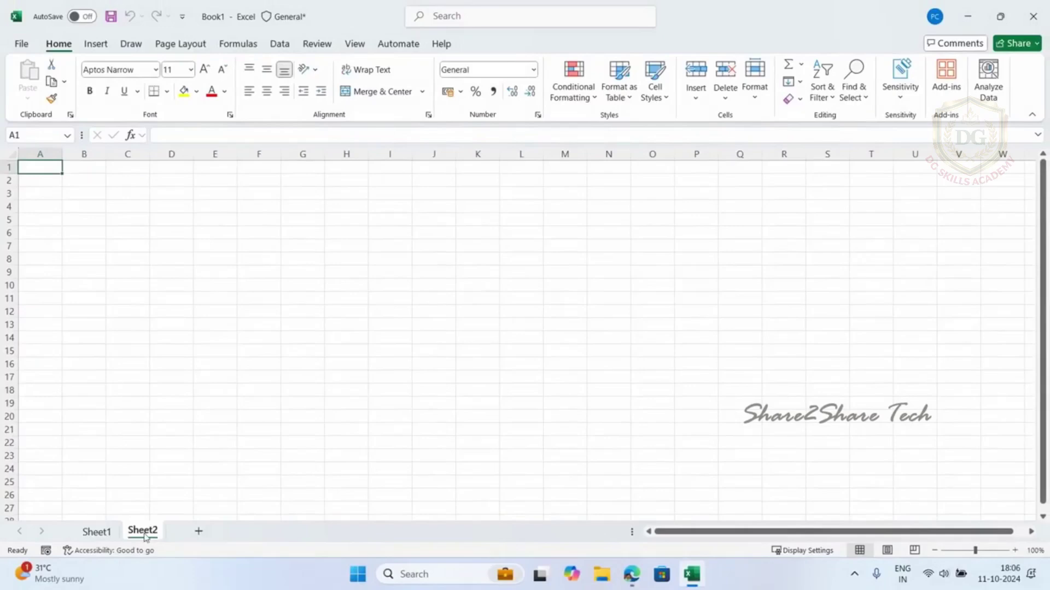
left_click(199, 532)
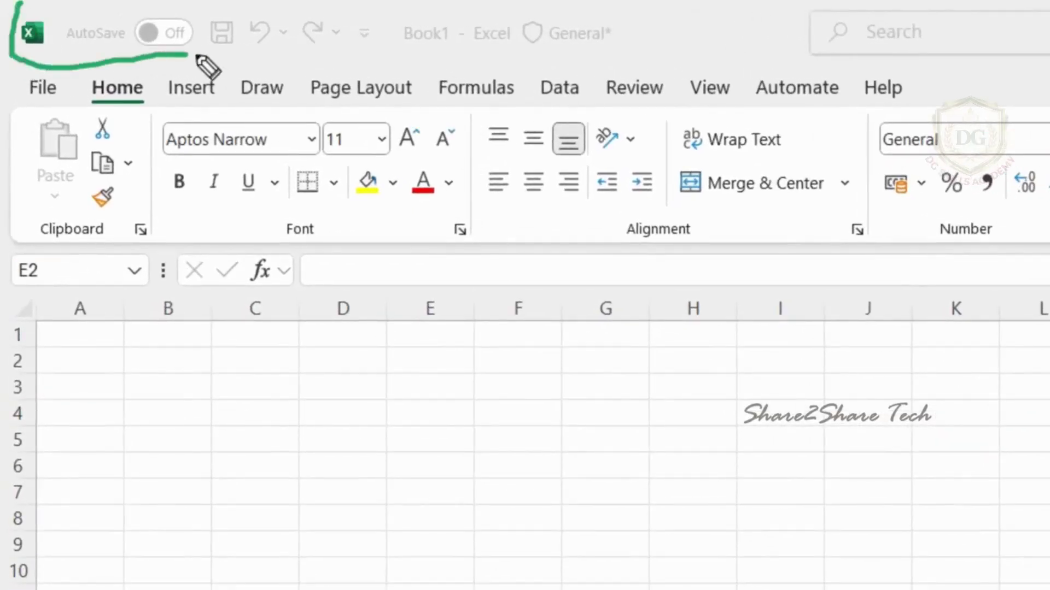
mouse_move(198, 56)
left_mouse_down()
mouse_move(353, 61)
mouse_move(402, 32)
mouse_move(229, 6)
mouse_move(22, 4)
left_mouse_up()
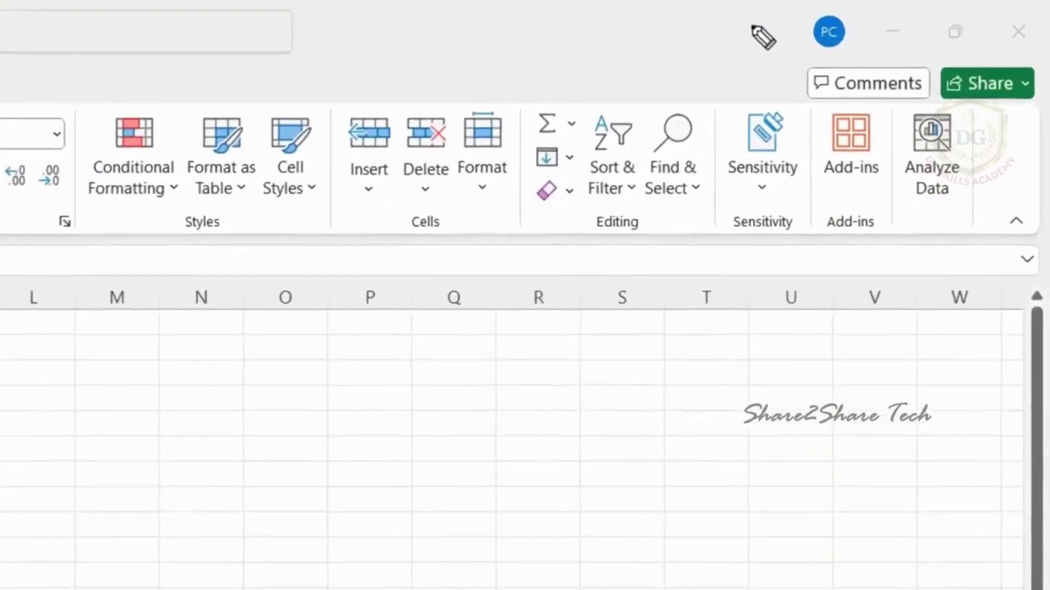
mouse_move(897, 12)
left_mouse_down()
mouse_move(967, 48)
mouse_move(1031, 46)
left_mouse_up()
mouse_move(1007, 89)
left_mouse_down()
mouse_move(1018, 22)
mouse_move(773, 7)
mouse_move(738, 25)
left_mouse_up()
left_click_drag(877, 52, 844, 87)
mouse_move(855, 51)
left_mouse_down()
mouse_move(889, 49)
mouse_move(885, 78)
mouse_move(947, 54)
mouse_move(948, 75)
mouse_move(994, 38)
left_mouse_up()
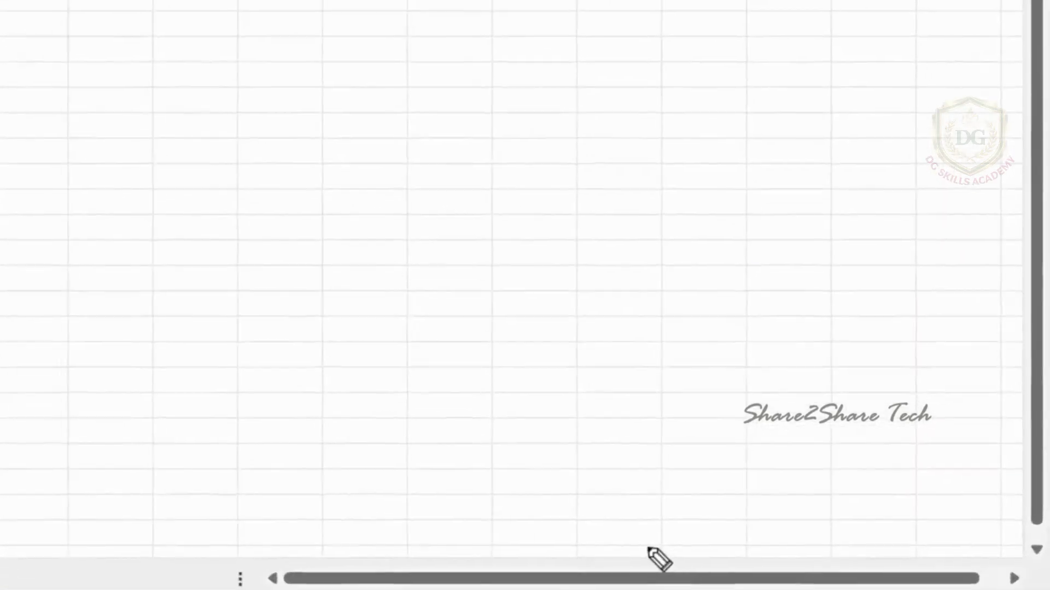
mouse_move(634, 476)
left_mouse_down()
mouse_move(635, 571)
mouse_move(799, 546)
mouse_move(679, 469)
mouse_move(628, 495)
left_mouse_up()
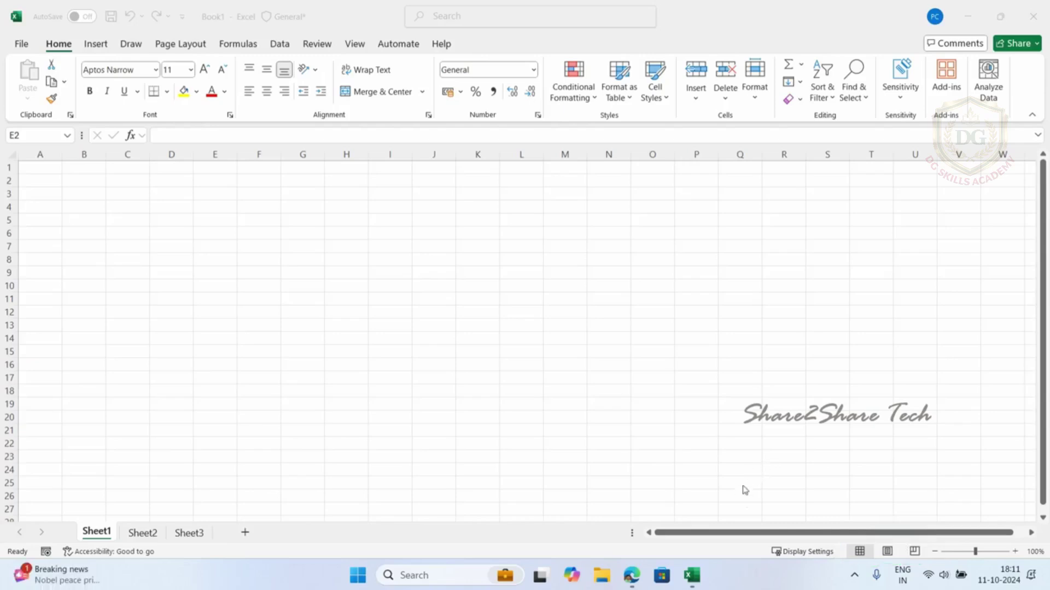
View Sheet1 in Page Layout and Page Break Preview, and return it to Normal view.
left_click(861, 552)
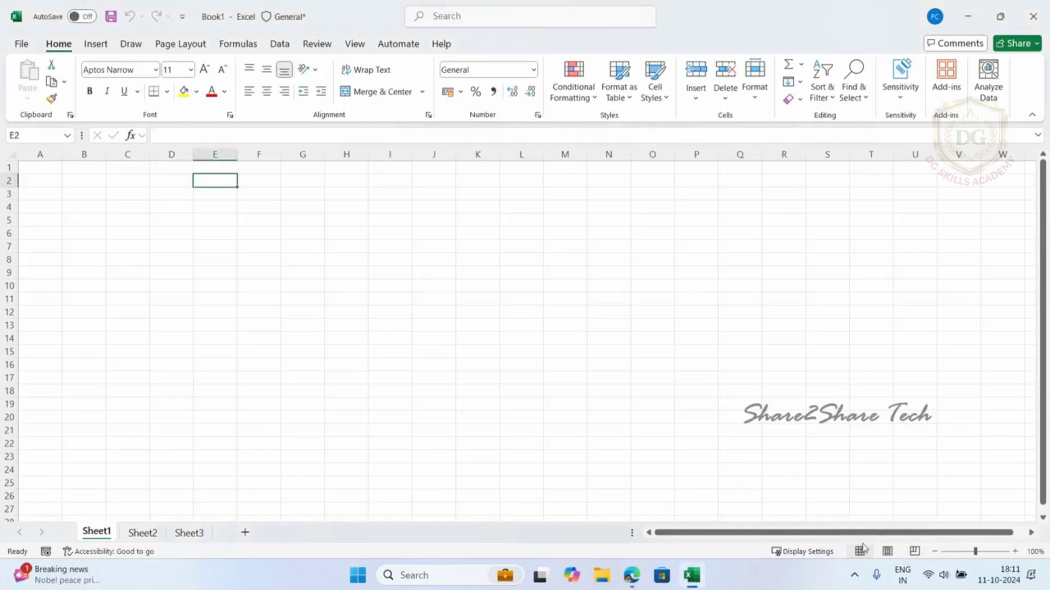
left_click(887, 552)
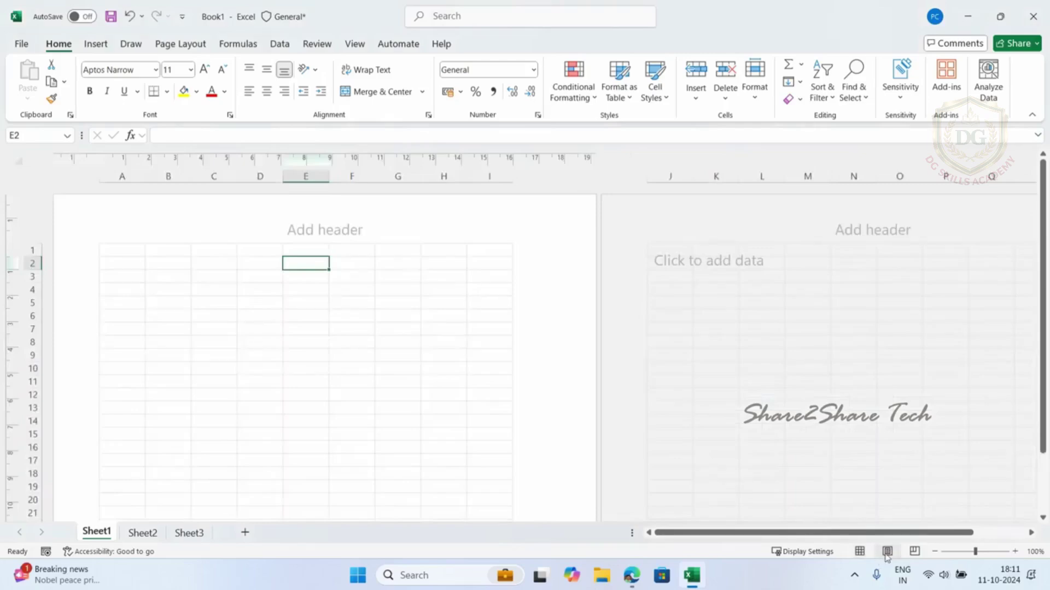
left_click(913, 553)
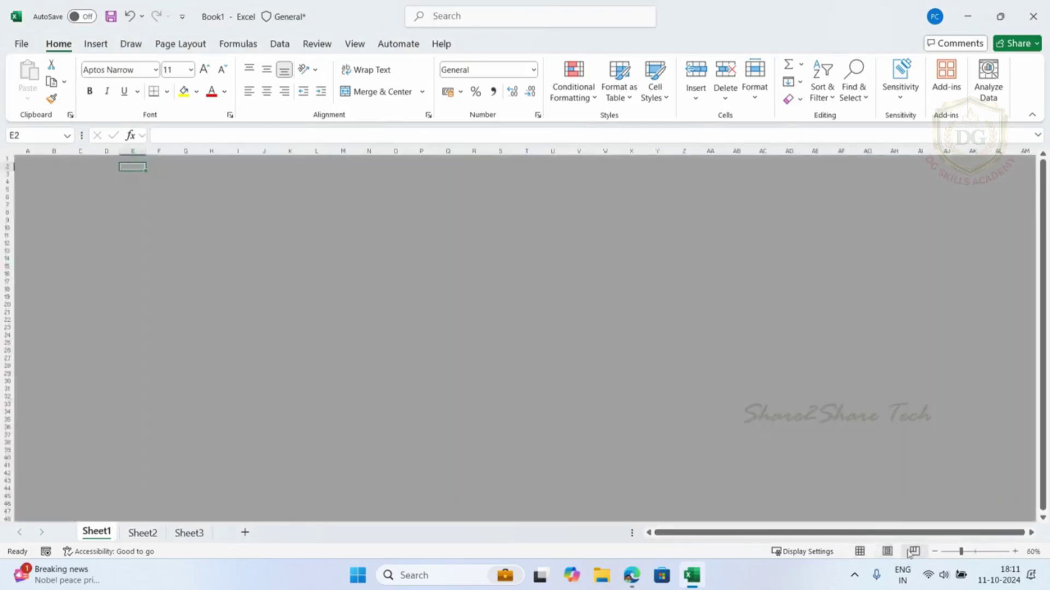
left_click(859, 553)
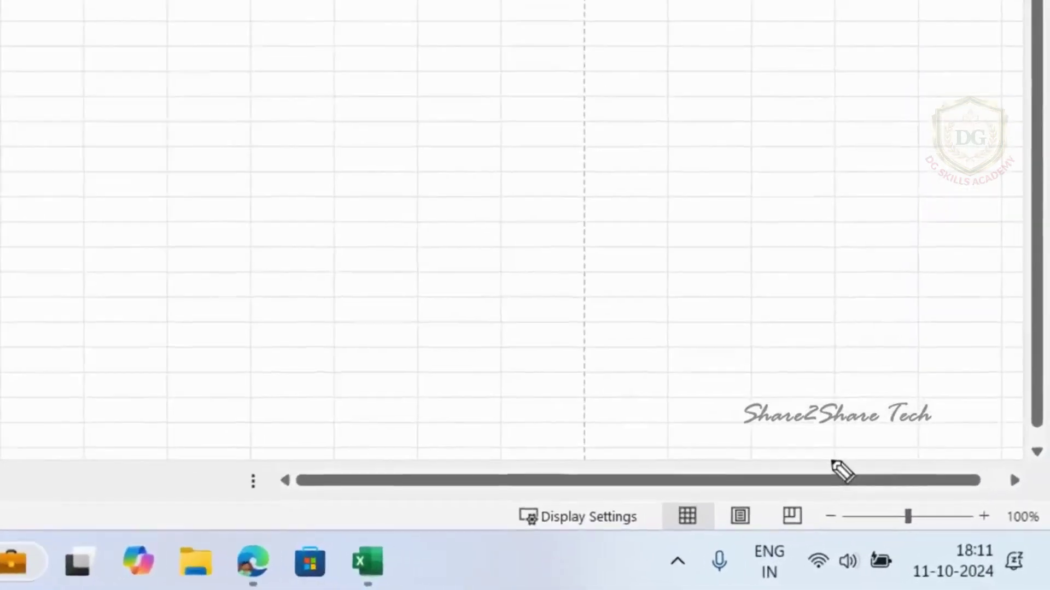
mouse_move(934, 521)
left_mouse_down()
mouse_move(929, 561)
mouse_move(1005, 558)
mouse_move(951, 464)
mouse_move(831, 453)
left_mouse_up()
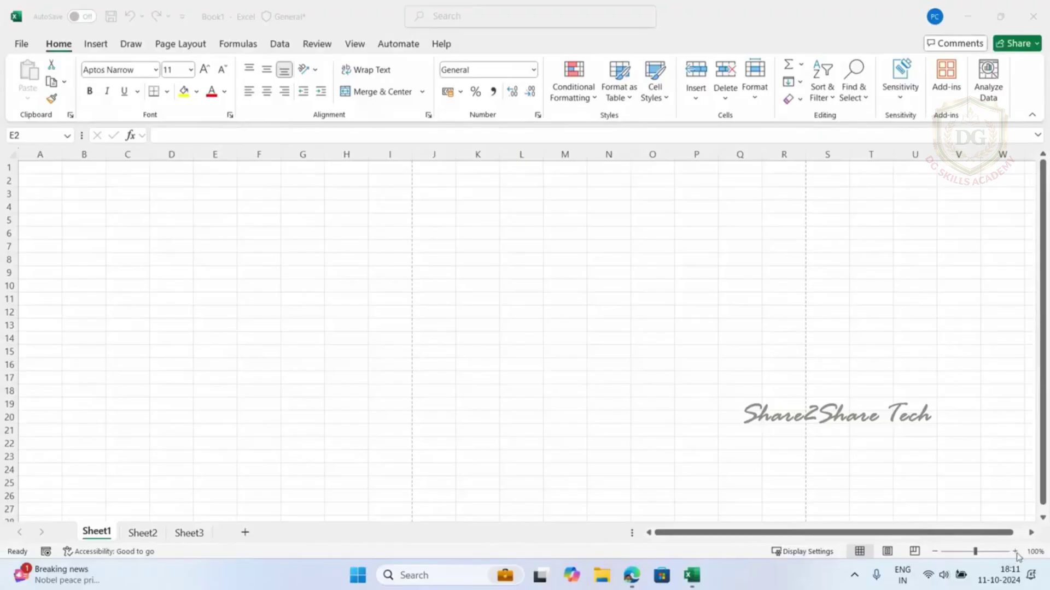
Zoom in on Sheet1 step by step past 130% and zoom back out to 100%.
left_click(1015, 552)
left_click(1015, 552)
left_click(1014, 552)
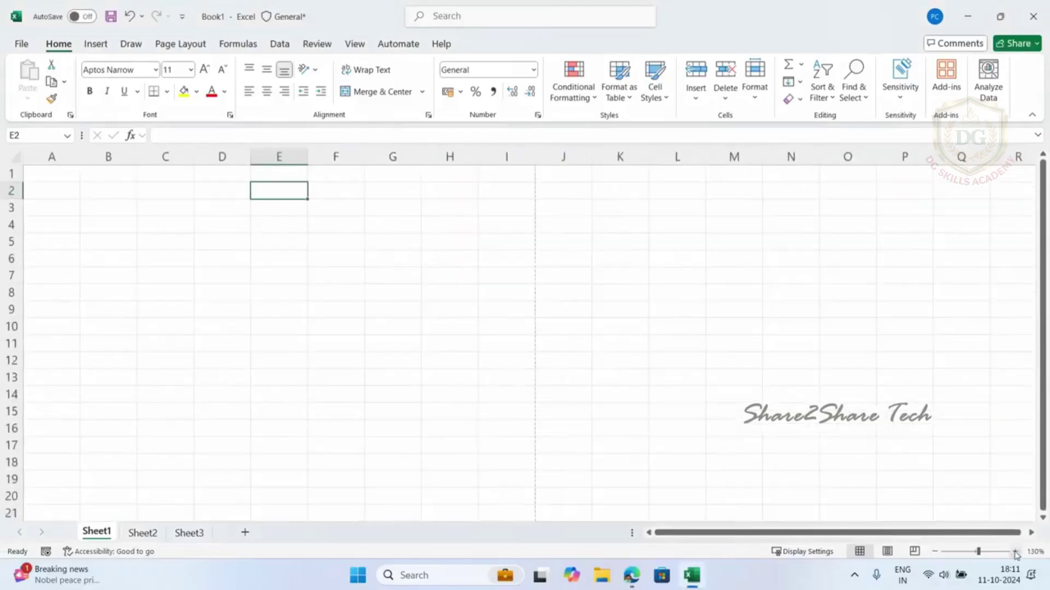
left_click(1014, 552)
left_click(1015, 553)
left_click(935, 552)
left_click(935, 552)
left_click(935, 553)
left_click(936, 553)
left_click(936, 553)
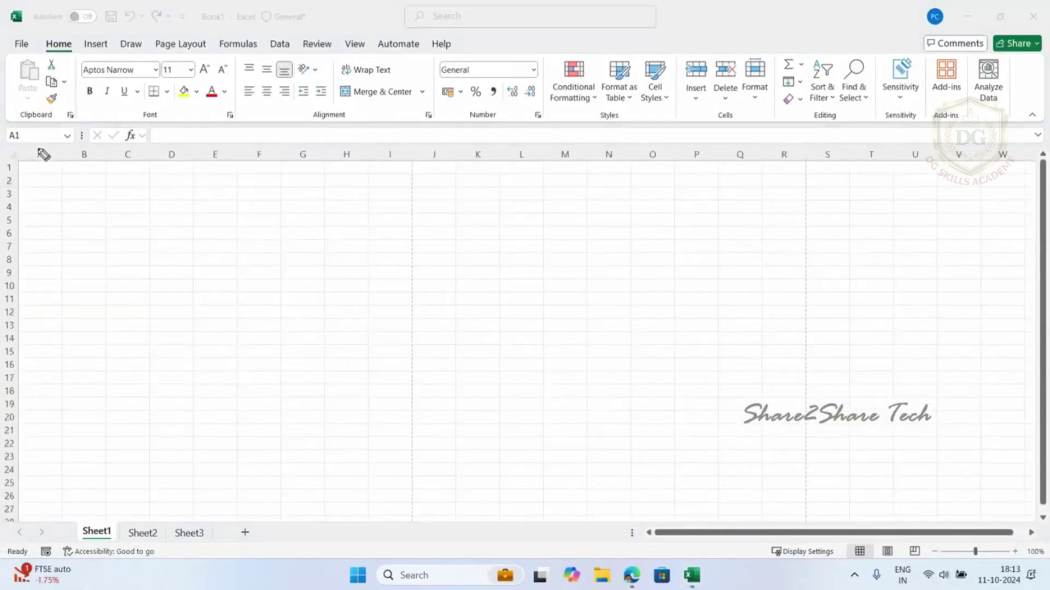
mouse_move(26, 147)
left_mouse_down()
mouse_move(16, 159)
mouse_move(285, 174)
mouse_move(507, 174)
mouse_move(545, 161)
mouse_move(417, 146)
mouse_move(22, 148)
mouse_move(22, 377)
mouse_move(7, 311)
mouse_move(6, 145)
mouse_move(17, 158)
left_mouse_up()
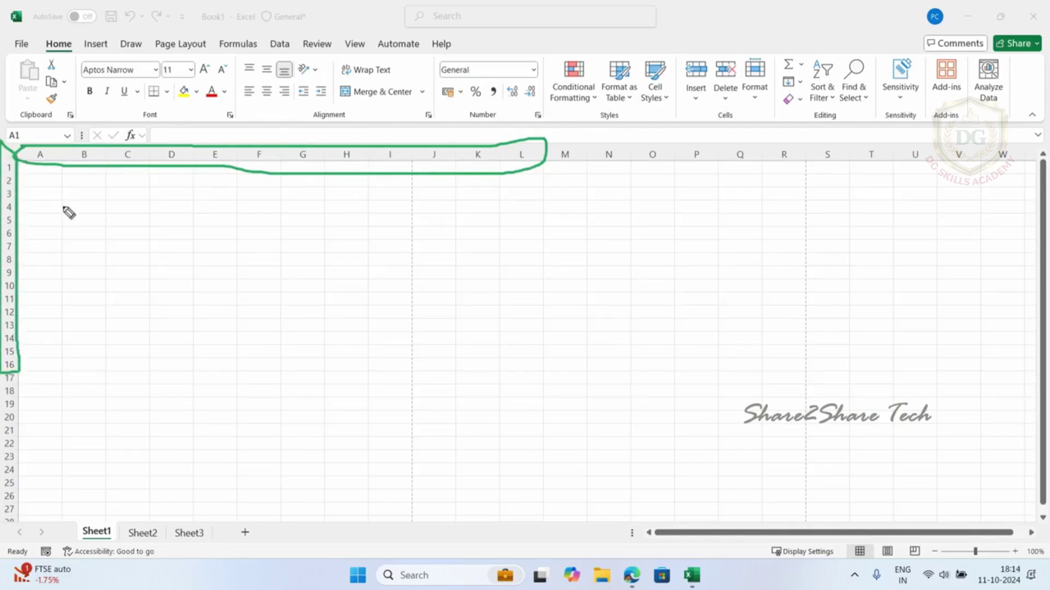
key("Escape")
Select the whole columns A, B, C and D of Sheet1 one after another.
left_click(42, 155)
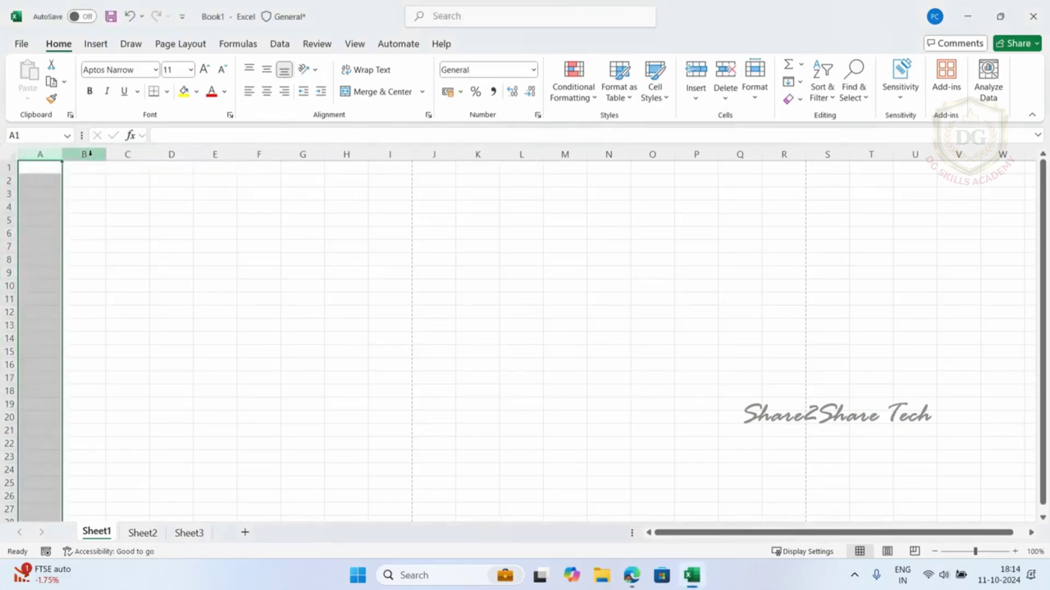
left_click(87, 154)
left_click(127, 154)
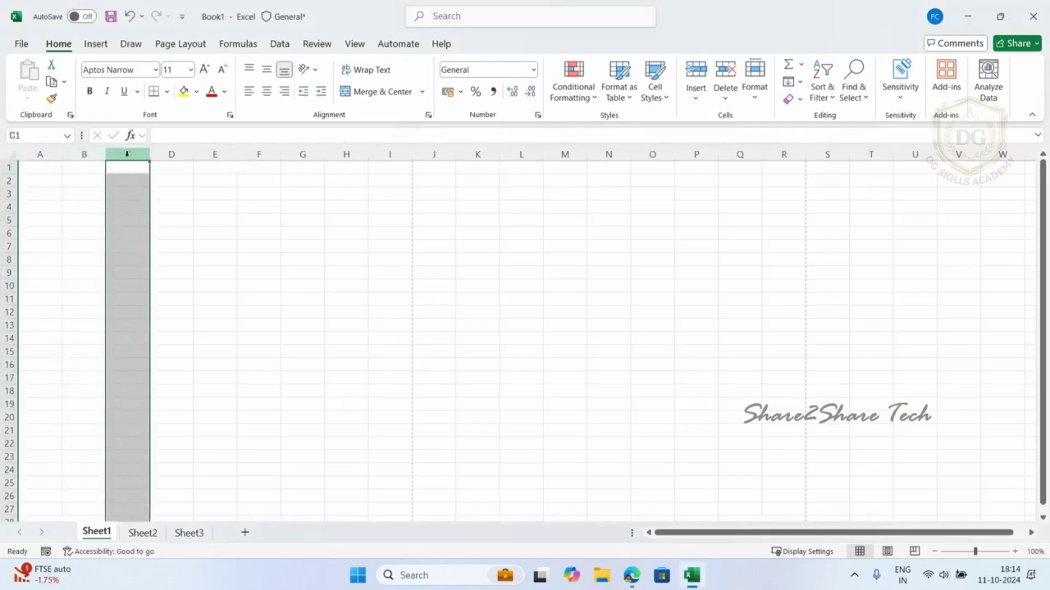
left_click(173, 154)
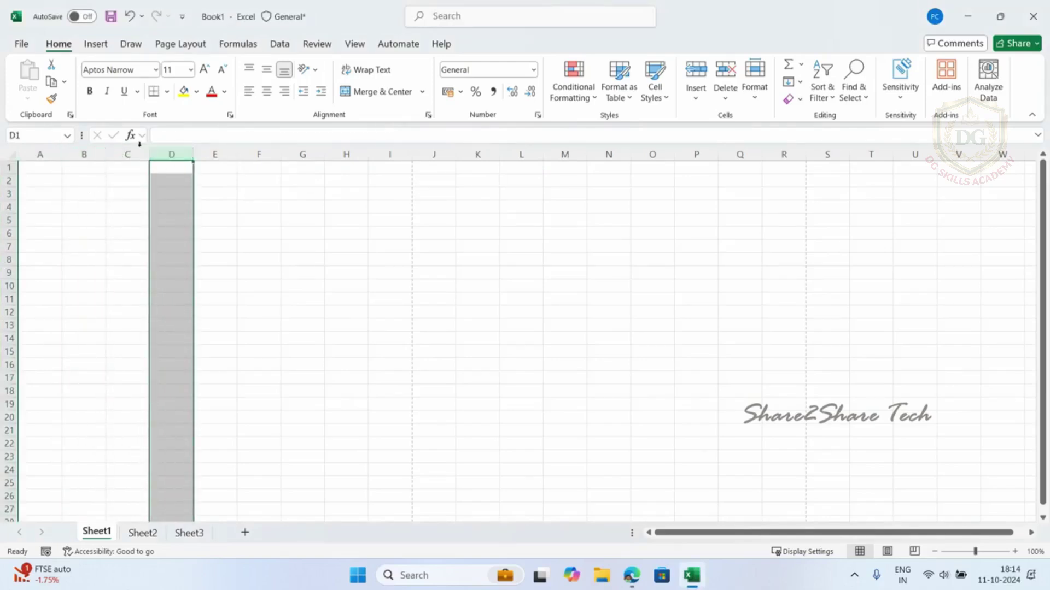
Select the whole rows 1 to 6 one after another, row 1 again, and finally cell A3.
left_click(9, 167)
left_click(9, 180)
left_click(9, 194)
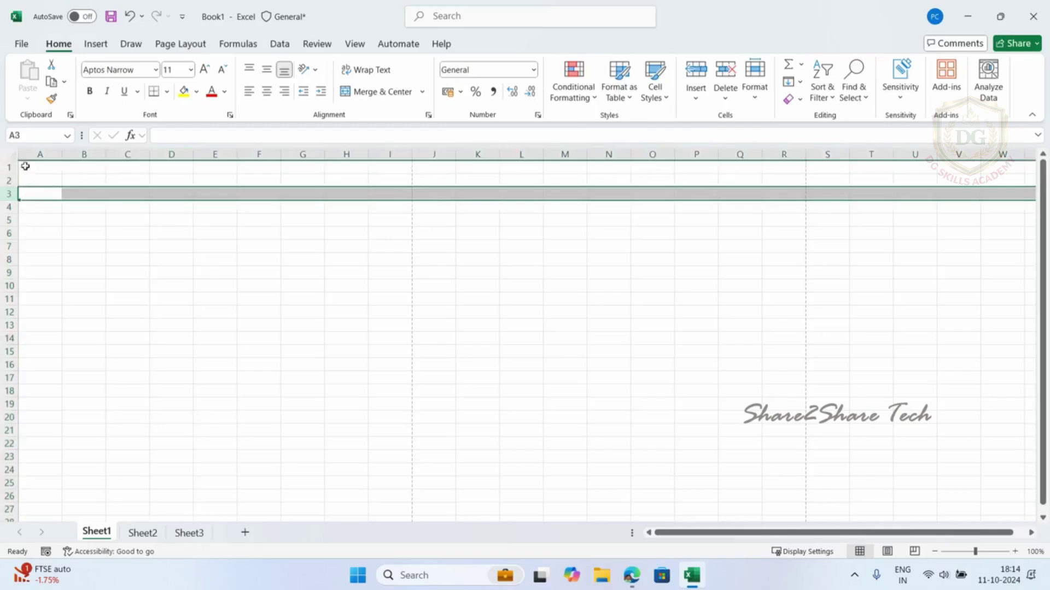
left_click(10, 206)
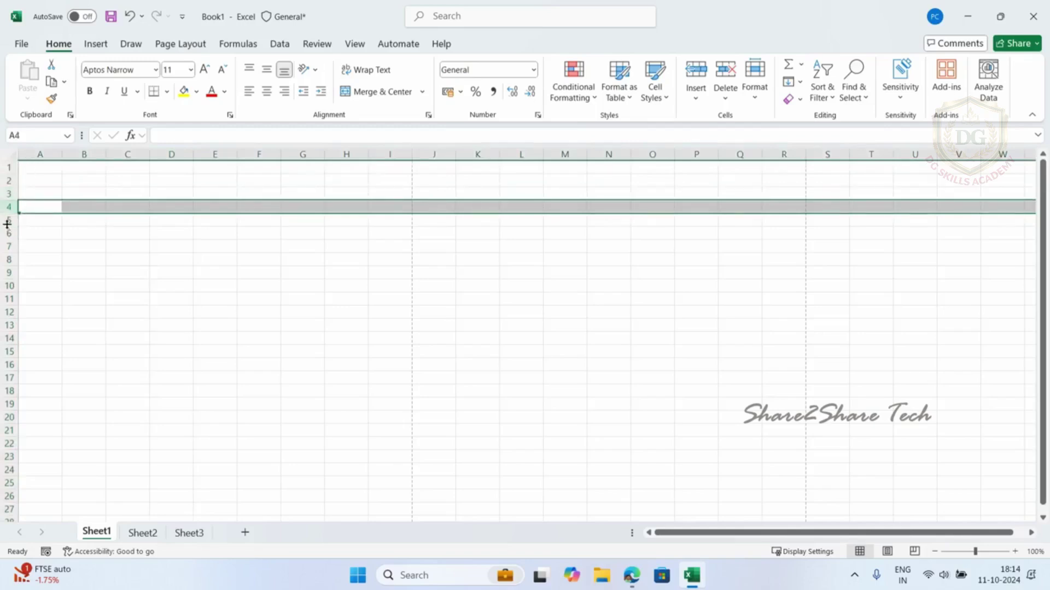
left_click(8, 220)
left_click(9, 233)
left_click(9, 168)
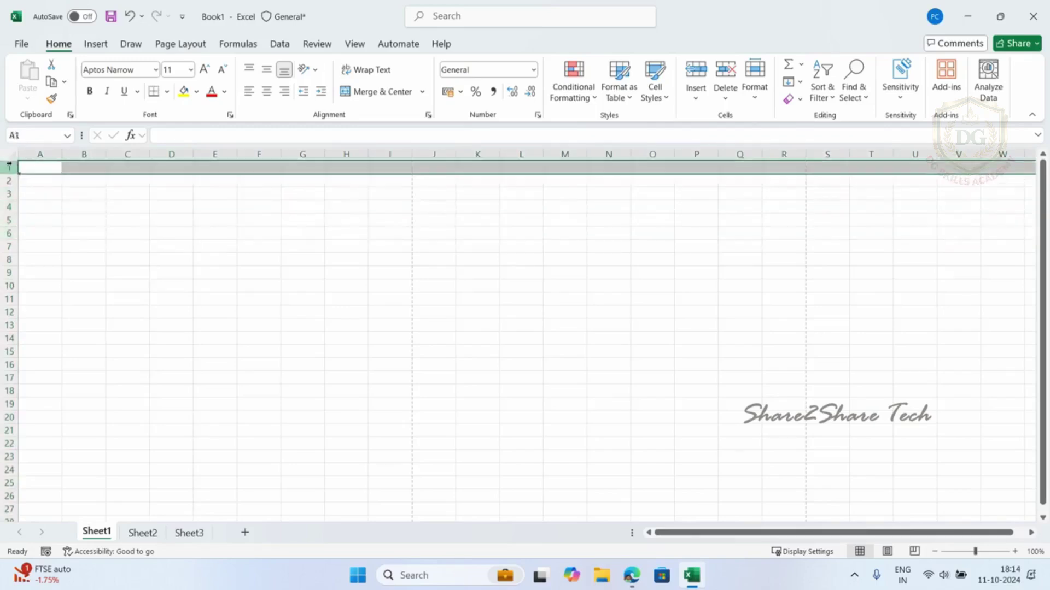
left_click(29, 193)
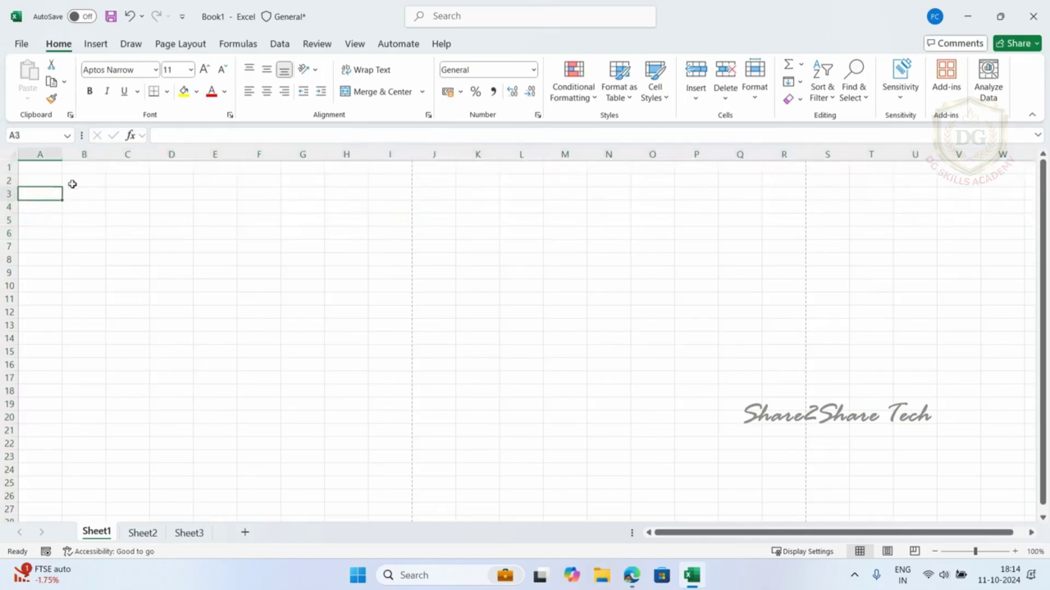
Select cell B3, the whole column B and the whole row 3 that cross at it, and cell B3 again.
left_click(95, 197)
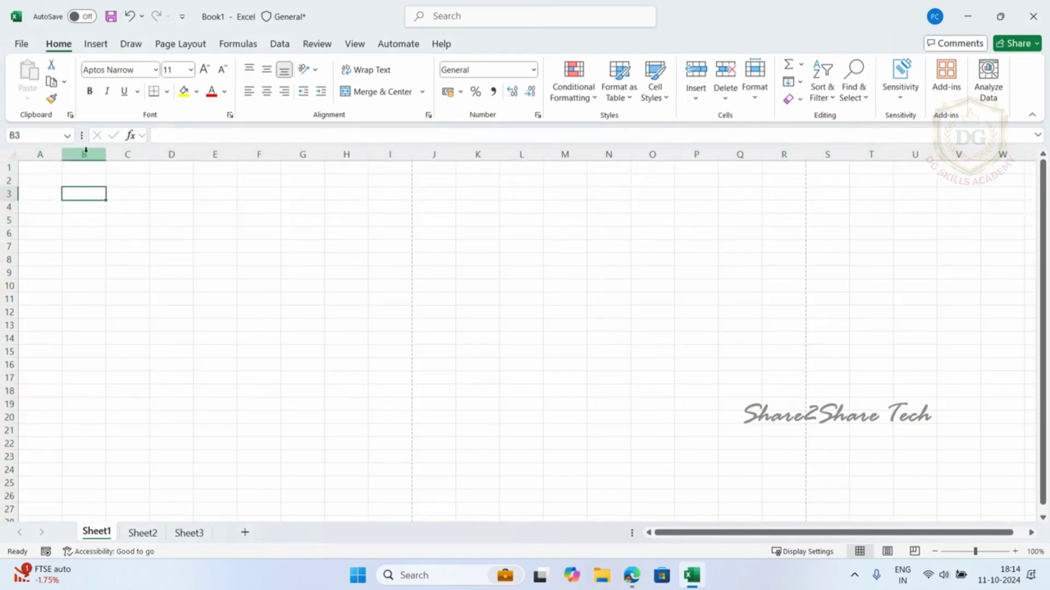
left_click(85, 152)
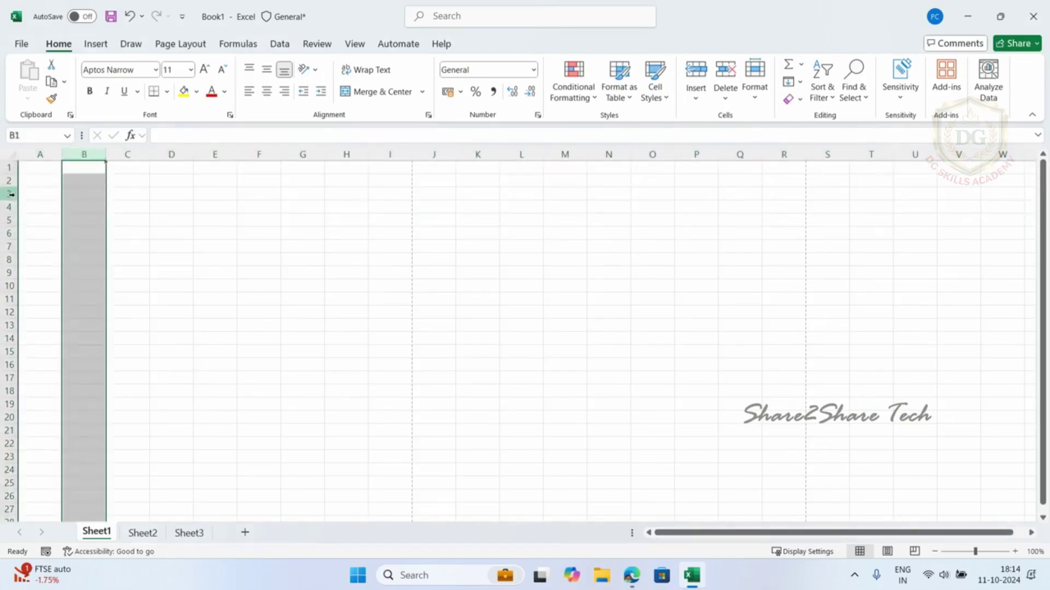
left_click(9, 192)
left_click(79, 196)
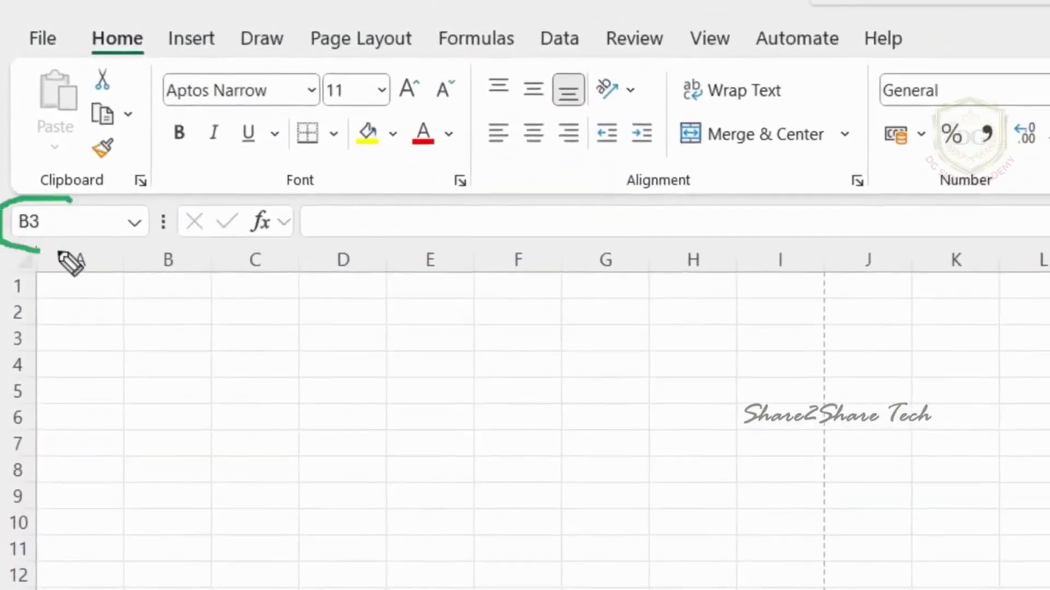
Mark the Name Box, cell B3 with its column and row, and the Insert Function control in green pen.
mouse_move(60, 254)
left_mouse_down()
mouse_move(155, 217)
mouse_move(77, 206)
left_mouse_up()
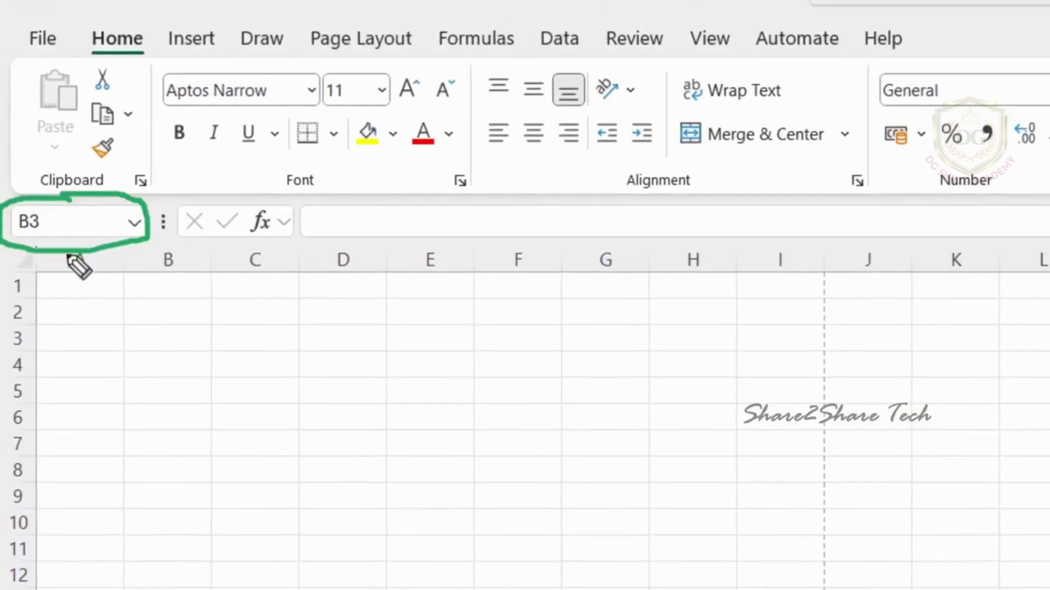
mouse_move(53, 241)
left_mouse_down()
mouse_move(87, 305)
mouse_move(66, 259)
mouse_move(136, 284)
left_mouse_up()
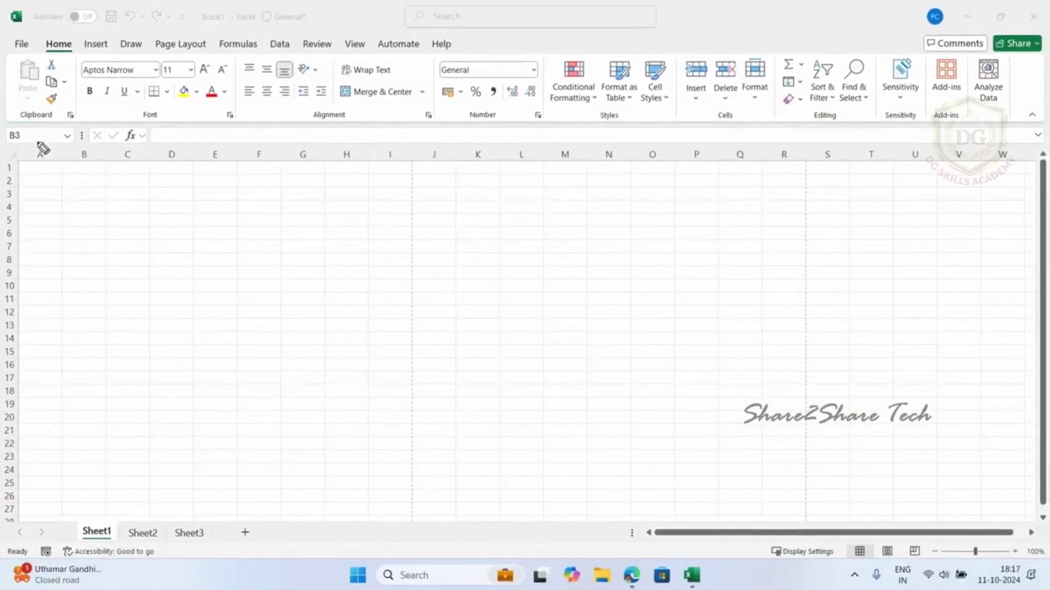
mouse_move(35, 136)
left_mouse_down()
mouse_move(53, 130)
mouse_move(82, 172)
mouse_move(72, 193)
mouse_move(33, 193)
mouse_move(108, 204)
mouse_move(106, 191)
mouse_move(66, 193)
left_mouse_up()
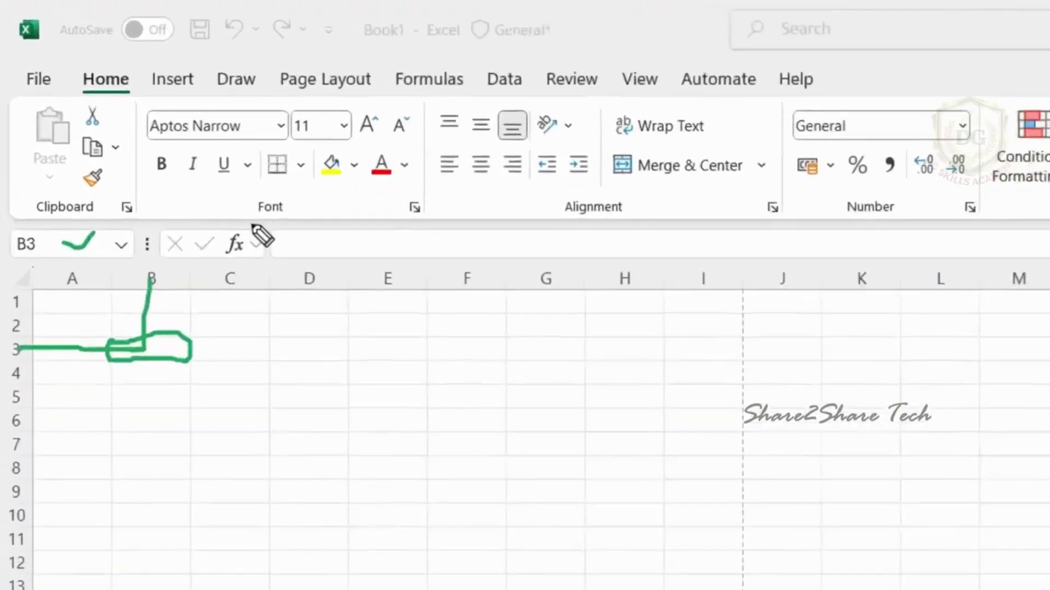
mouse_move(241, 216)
left_mouse_down()
mouse_move(222, 239)
mouse_move(274, 244)
mouse_move(248, 250)
left_mouse_up()
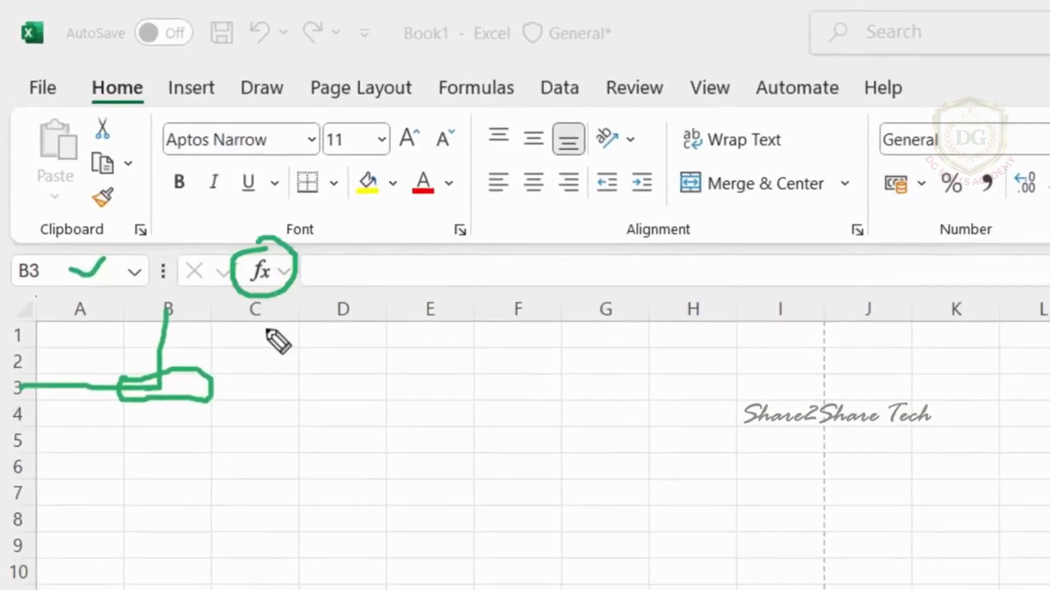
mouse_move(305, 244)
left_mouse_down()
mouse_move(300, 280)
mouse_move(780, 279)
mouse_move(644, 241)
mouse_move(307, 253)
left_mouse_up()
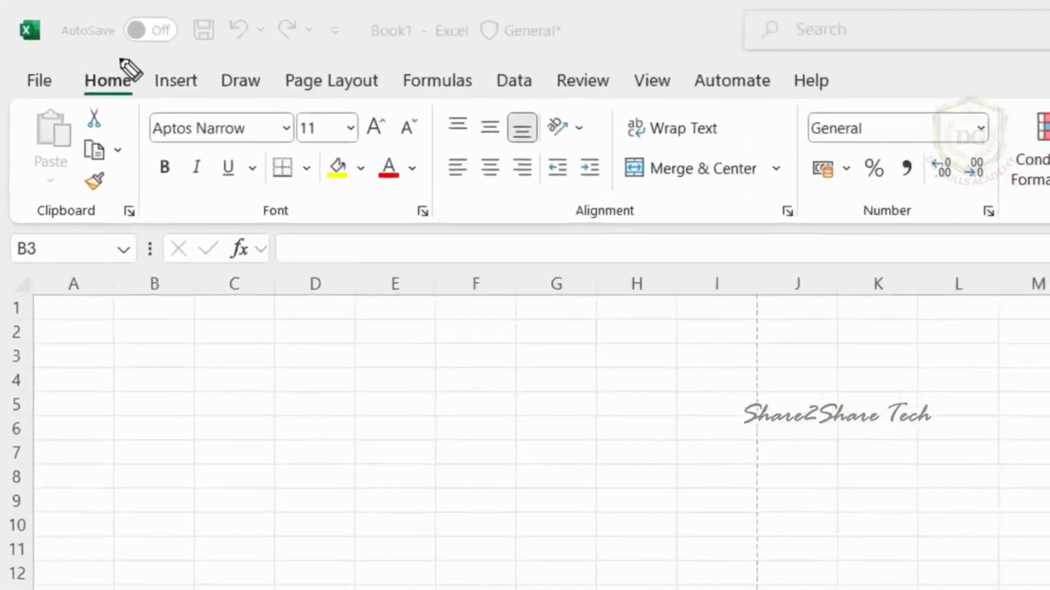
Point out the Home commands in green pen: font size, font color, bold and Conditional Formatting.
left_click_drag(53, 30, 54, 62)
left_click_drag(112, 127, 103, 70)
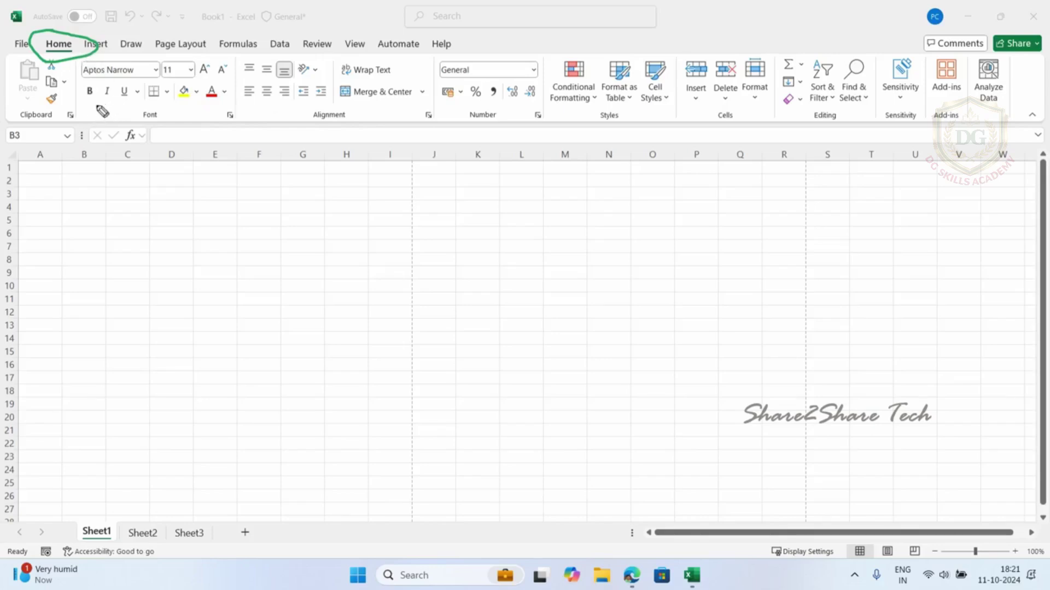
mouse_move(175, 61)
left_mouse_down()
mouse_move(164, 80)
mouse_move(198, 60)
mouse_move(208, 104)
mouse_move(222, 81)
left_mouse_up()
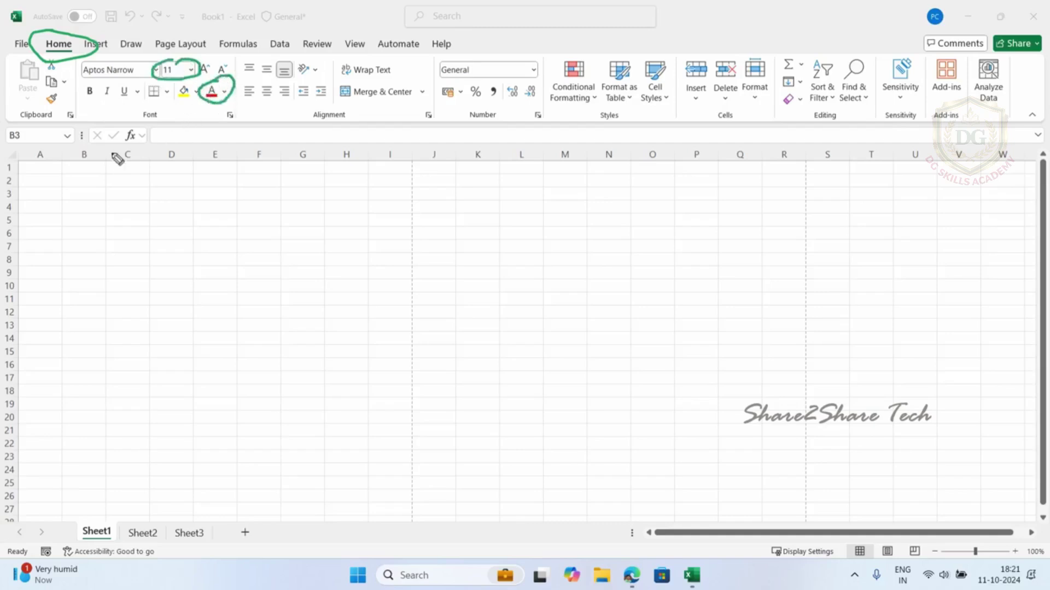
mouse_move(97, 89)
left_mouse_down()
mouse_move(83, 100)
mouse_move(108, 89)
left_mouse_up()
mouse_move(562, 52)
left_mouse_down()
mouse_move(553, 110)
mouse_move(568, 59)
left_mouse_up()
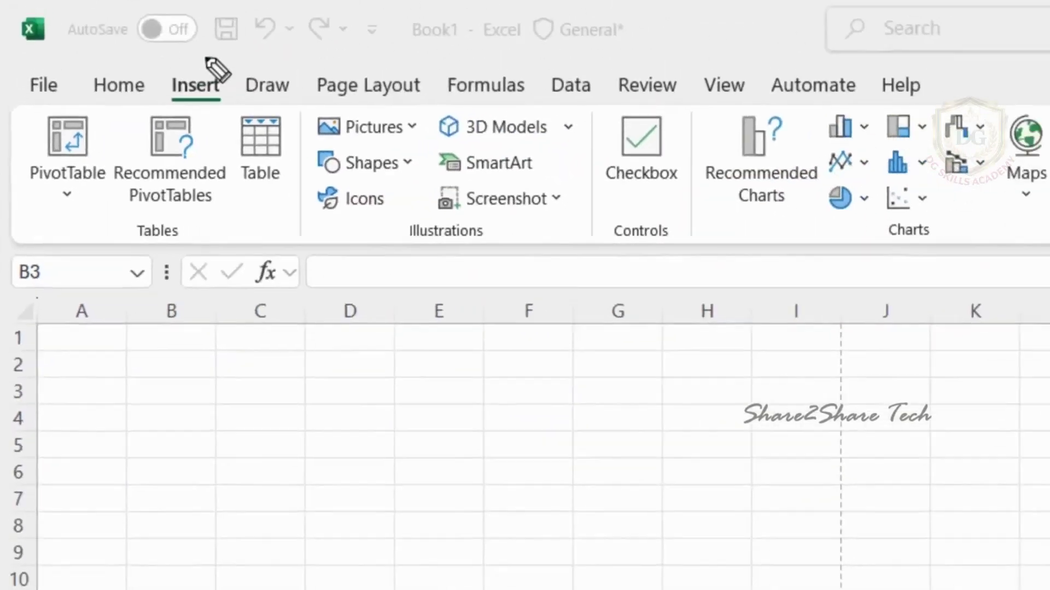
Point out the Insert commands in green pen: Pictures, Icons, Table and the chart types.
mouse_move(206, 61)
left_mouse_down()
mouse_move(194, 132)
mouse_move(199, 55)
left_mouse_up()
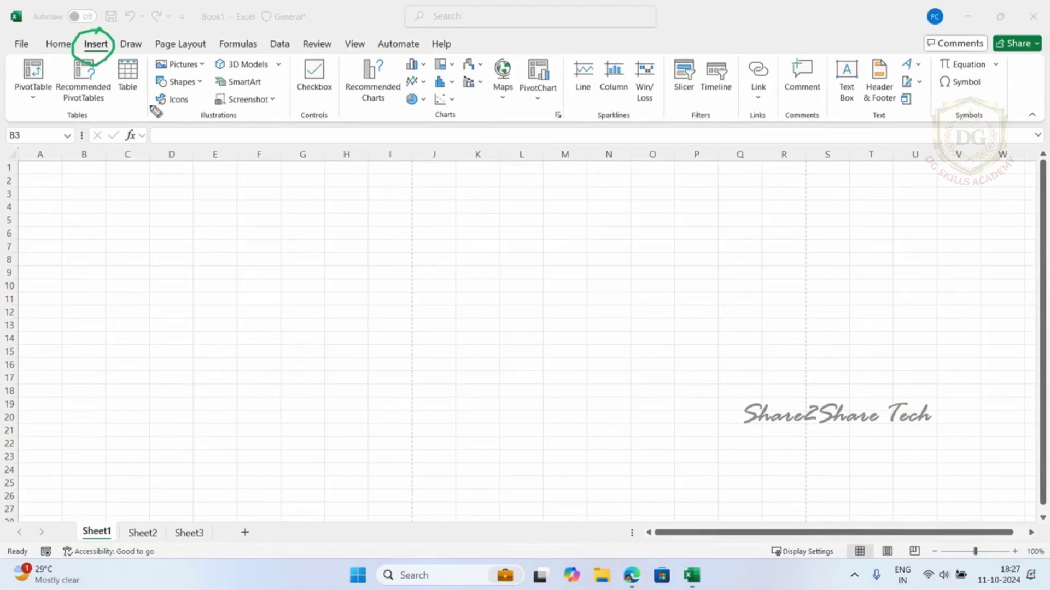
left_click_drag(183, 71, 211, 63)
left_click_drag(188, 104, 212, 94)
left_click_drag(116, 98, 153, 91)
left_click_drag(458, 99, 495, 96)
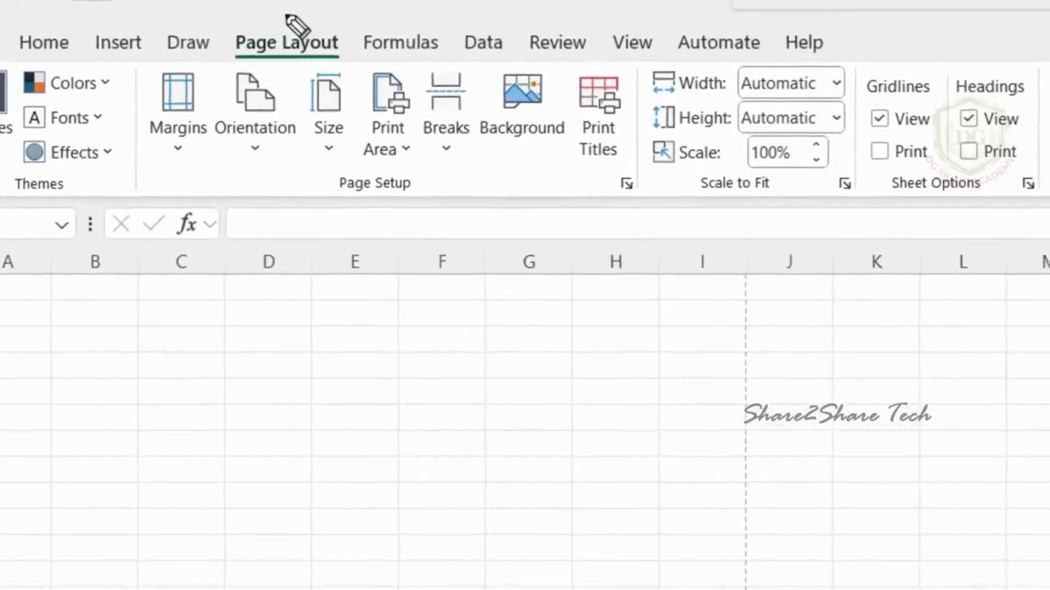
Point out the Page Layout commands Margins, Orientation, Size, Print Area and Breaks, and the Formulas command Name Manager, in green pen.
mouse_move(281, 36)
left_mouse_down()
mouse_move(204, 82)
mouse_move(320, 49)
mouse_move(282, 38)
left_mouse_up()
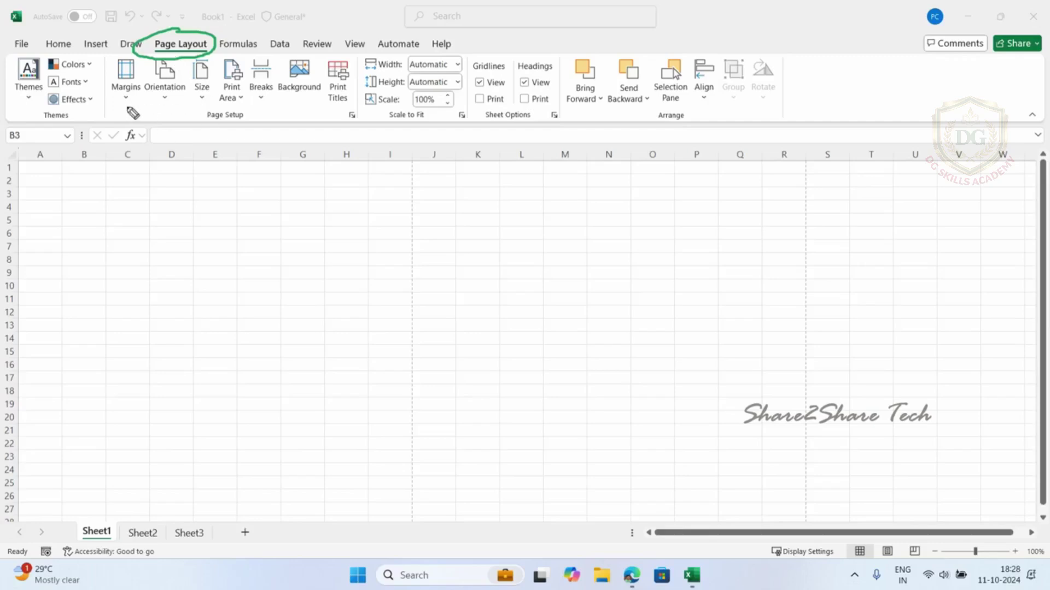
mouse_move(126, 107)
left_mouse_down()
mouse_move(240, 94)
mouse_move(251, 76)
left_mouse_up()
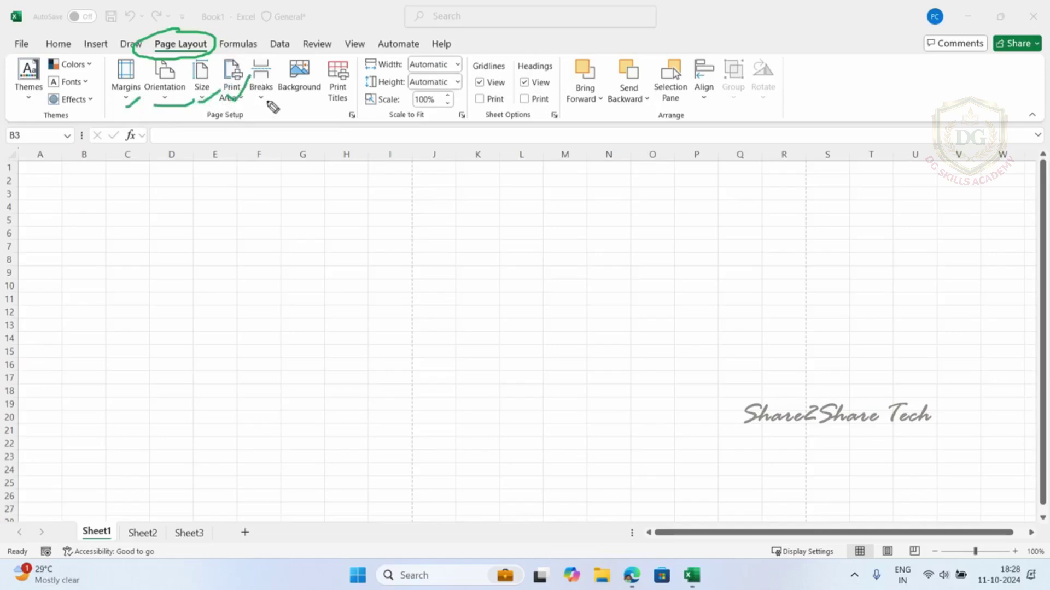
left_click_drag(254, 98, 271, 85)
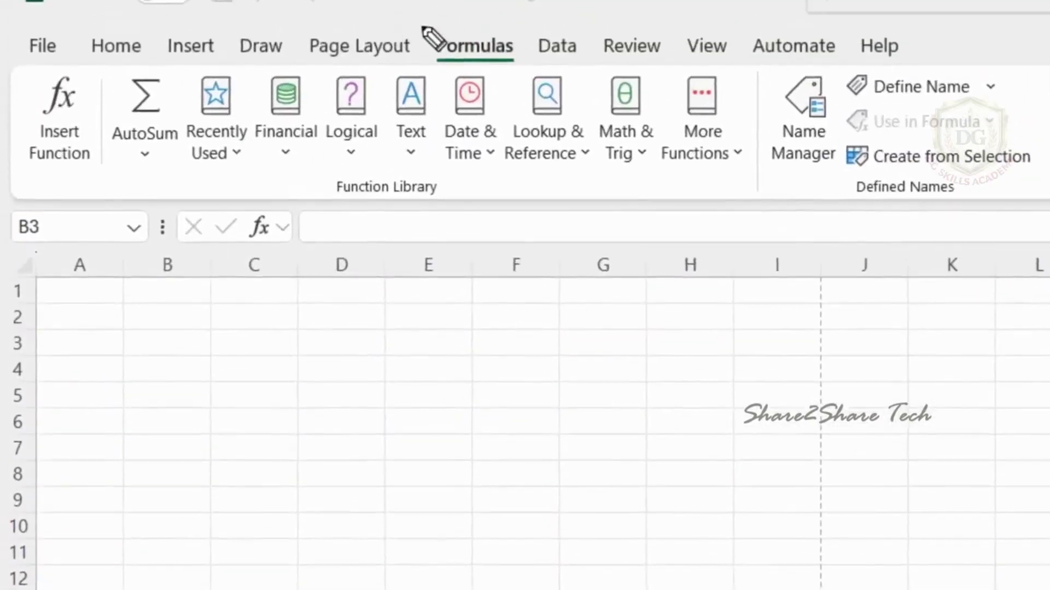
left_click_drag(220, 31, 257, 53)
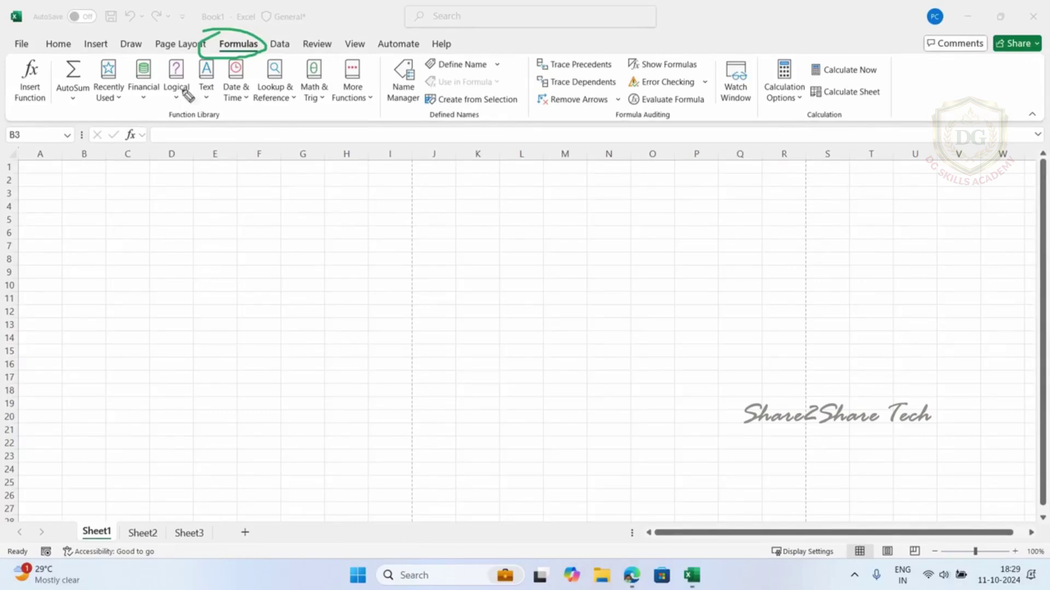
mouse_move(392, 102)
left_mouse_down()
mouse_move(407, 108)
mouse_move(427, 96)
left_mouse_up()
Show the Data and Review commands and mark Sort, Filter, Protect Sheet and Protect Workbook in green pen.
left_click(280, 43)
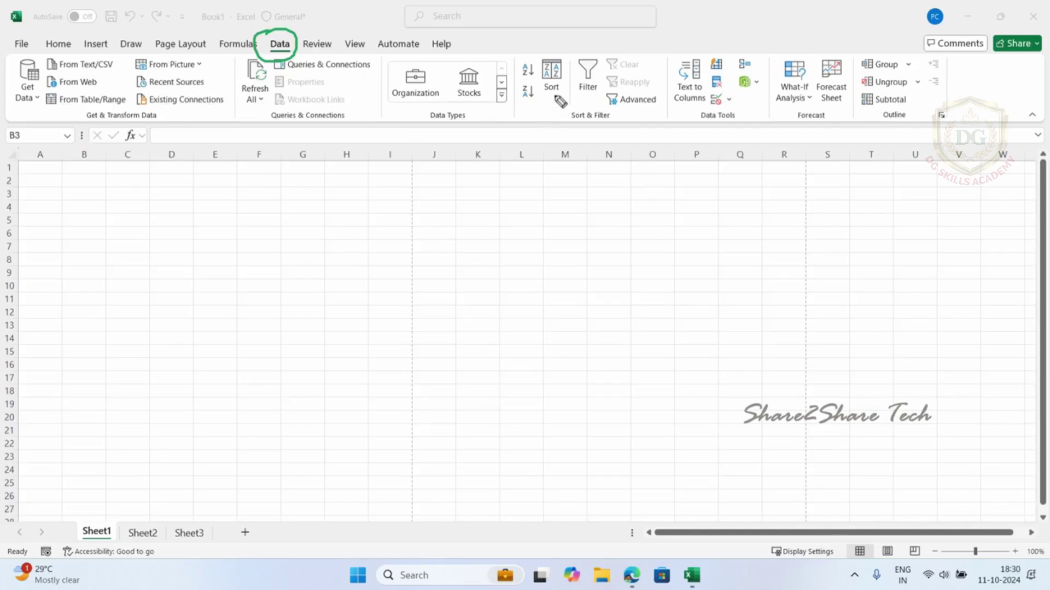
mouse_move(542, 94)
left_mouse_down()
mouse_move(584, 99)
mouse_move(594, 86)
left_mouse_up()
left_click(317, 44)
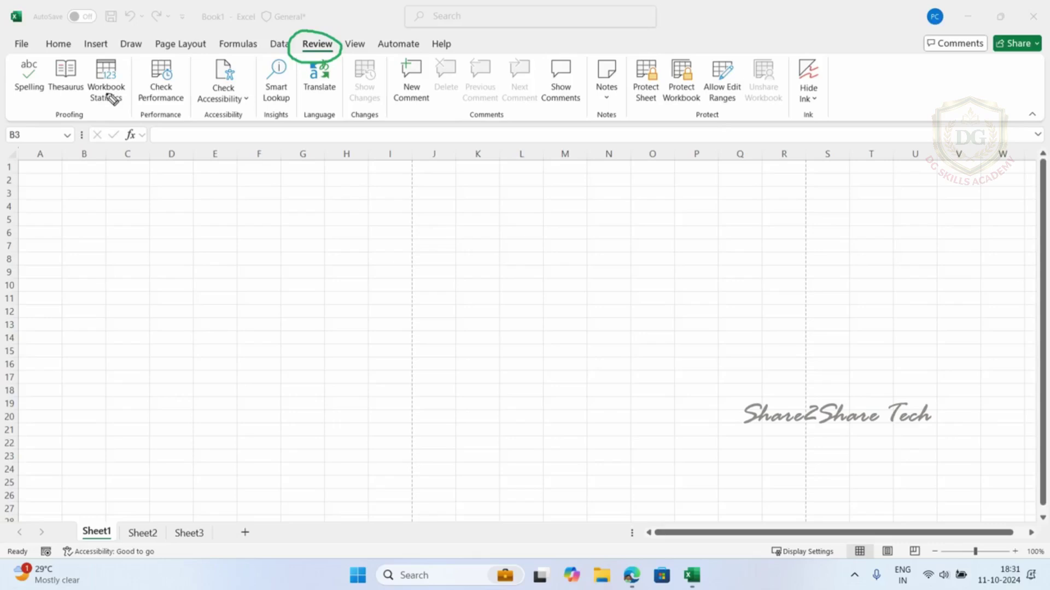
mouse_move(651, 48)
left_mouse_down()
mouse_move(628, 120)
mouse_move(679, 53)
left_mouse_up()
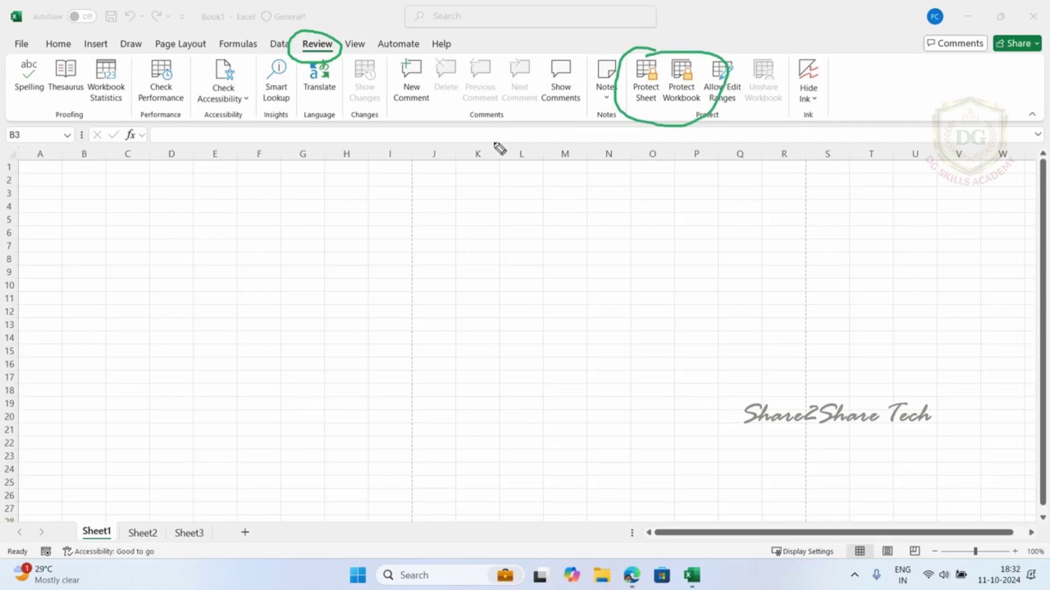
Show the View commands and mark the workbook views, Custom Views and the matching status bar view controls in green pen.
left_click(355, 43)
mouse_move(354, 28)
left_mouse_down()
mouse_move(339, 52)
mouse_move(359, 30)
left_mouse_up()
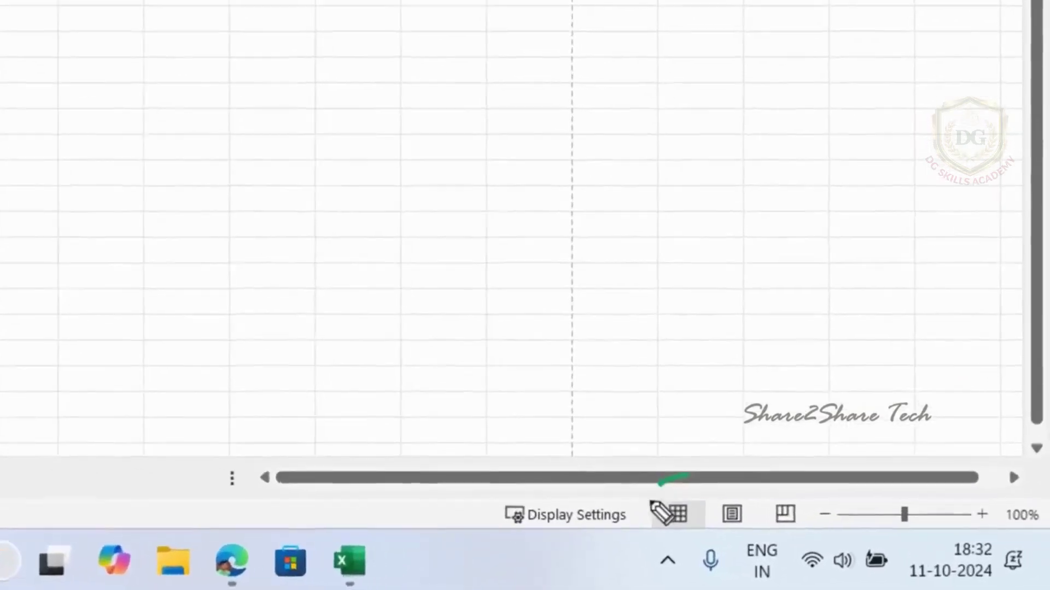
mouse_move(865, 530)
left_mouse_down()
mouse_move(949, 545)
mouse_move(867, 539)
left_mouse_up()
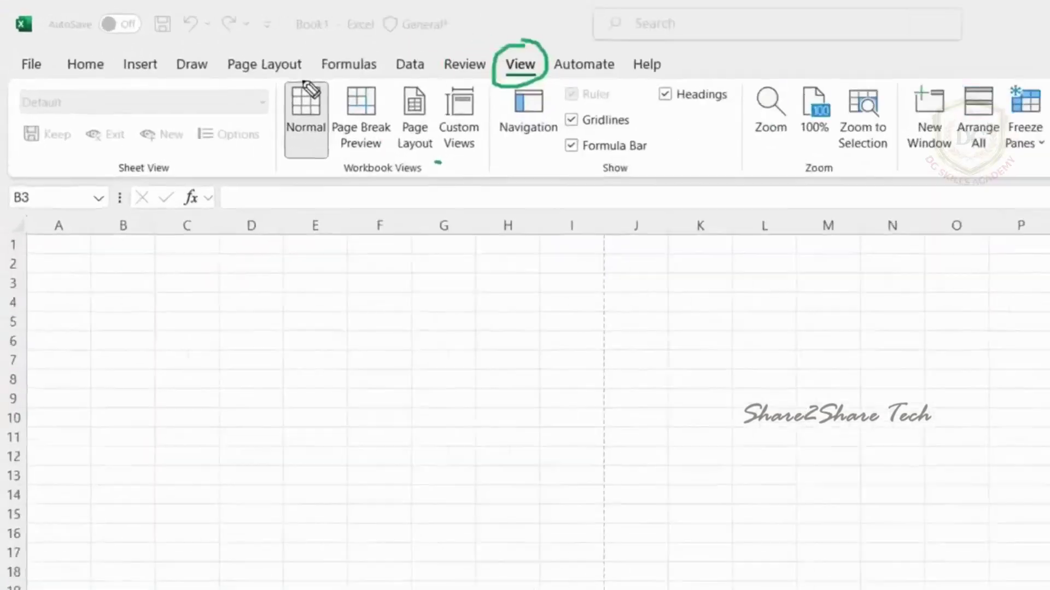
mouse_move(199, 51)
left_mouse_down()
mouse_move(209, 113)
mouse_move(304, 61)
mouse_move(235, 52)
left_mouse_up()
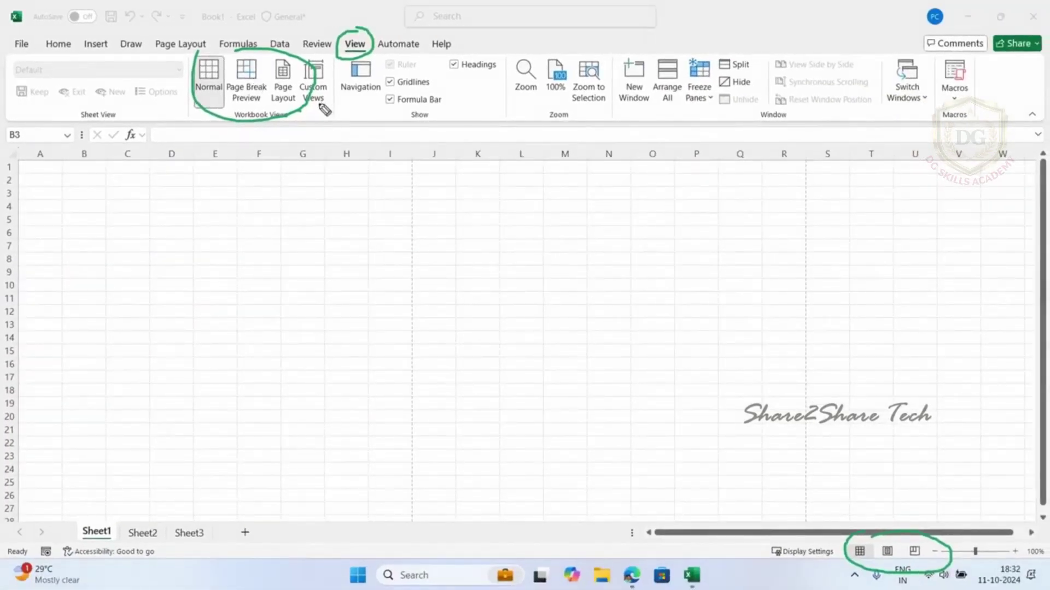
left_click_drag(321, 98, 336, 85)
Mark the formula bar and the Formula Bar, Gridlines, Headings and Freeze Panes options in green pen.
mouse_move(130, 126)
left_mouse_down()
mouse_move(121, 138)
mouse_move(163, 133)
left_mouse_up()
mouse_move(404, 97)
left_mouse_down()
mouse_move(377, 110)
mouse_move(406, 94)
left_mouse_up()
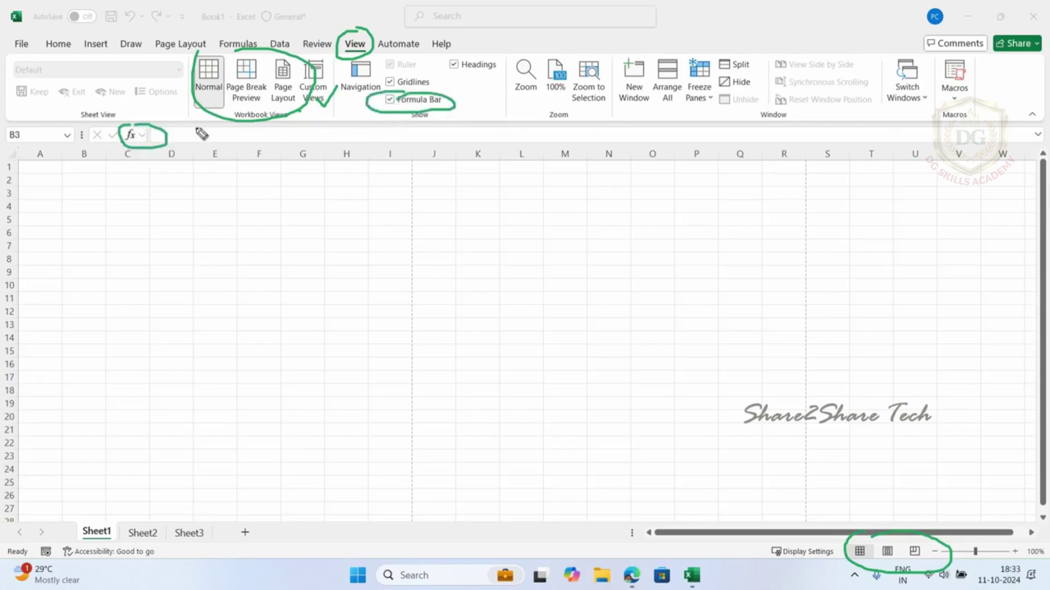
mouse_move(389, 75)
left_mouse_down()
mouse_move(459, 94)
mouse_move(438, 65)
mouse_move(493, 71)
mouse_move(449, 76)
left_mouse_up()
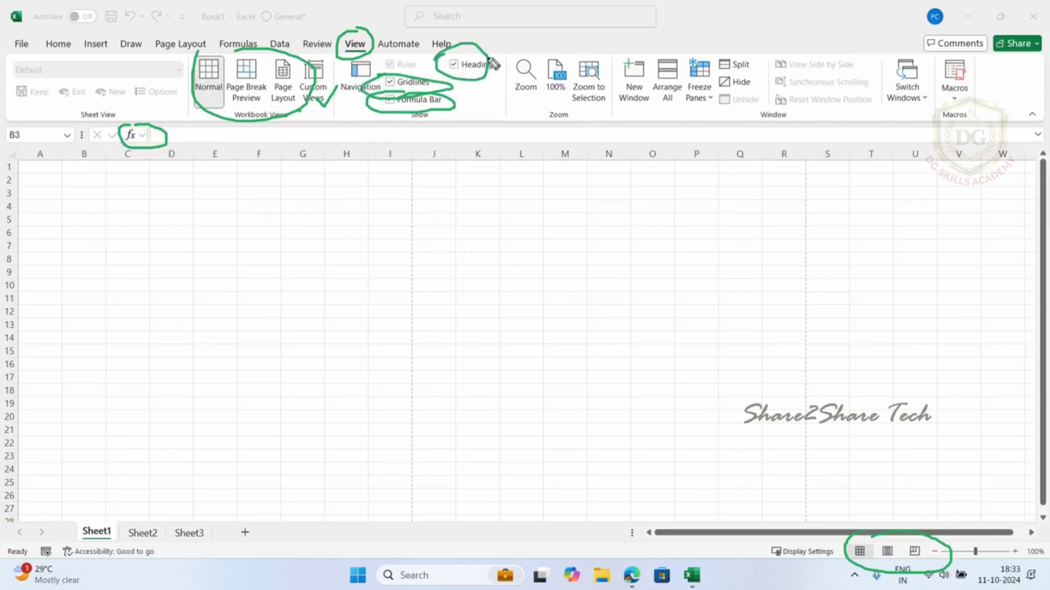
mouse_move(690, 52)
left_mouse_down()
mouse_move(687, 122)
mouse_move(727, 56)
left_mouse_up()
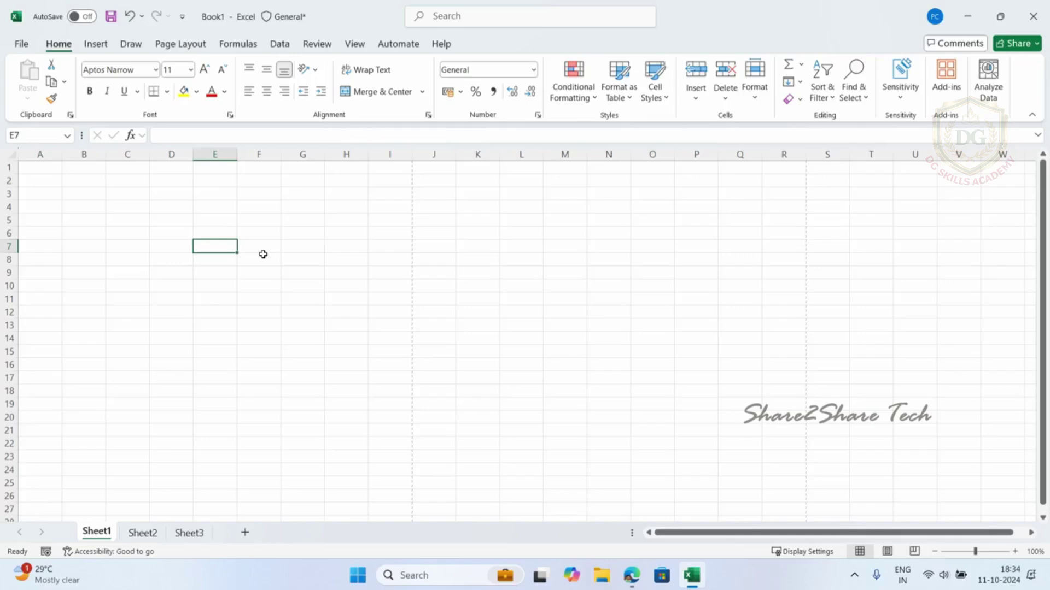
Enter the headings Date, Name and Working hours in cells A1, B1 and C1 of Sheet1.
double_click(82, 182)
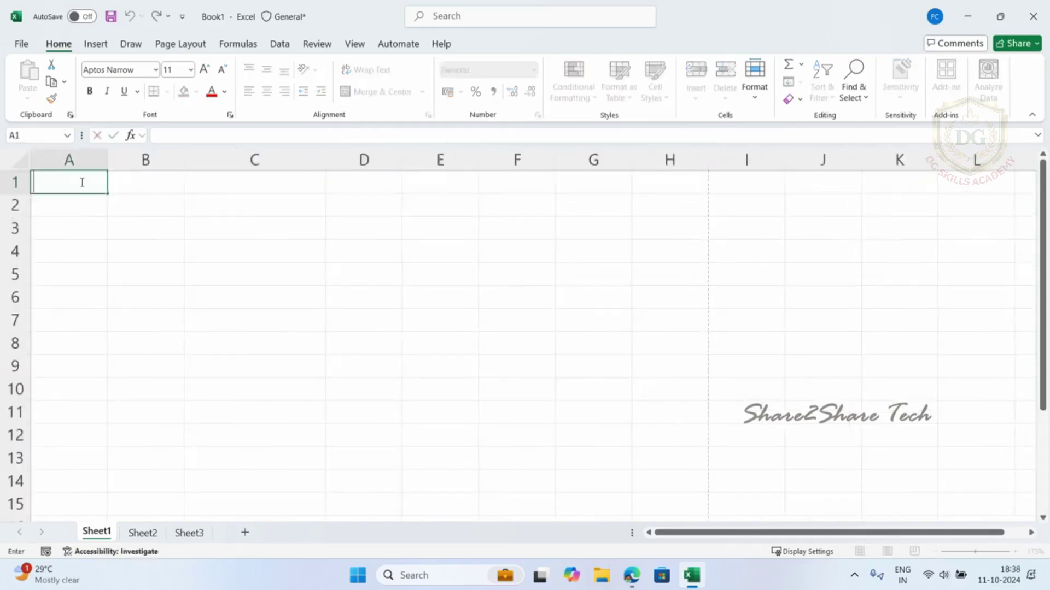
type("Date")
left_click(132, 183)
double_click(136, 184)
type("Name")
left_click(213, 187)
double_click(249, 183)
type("Working ")
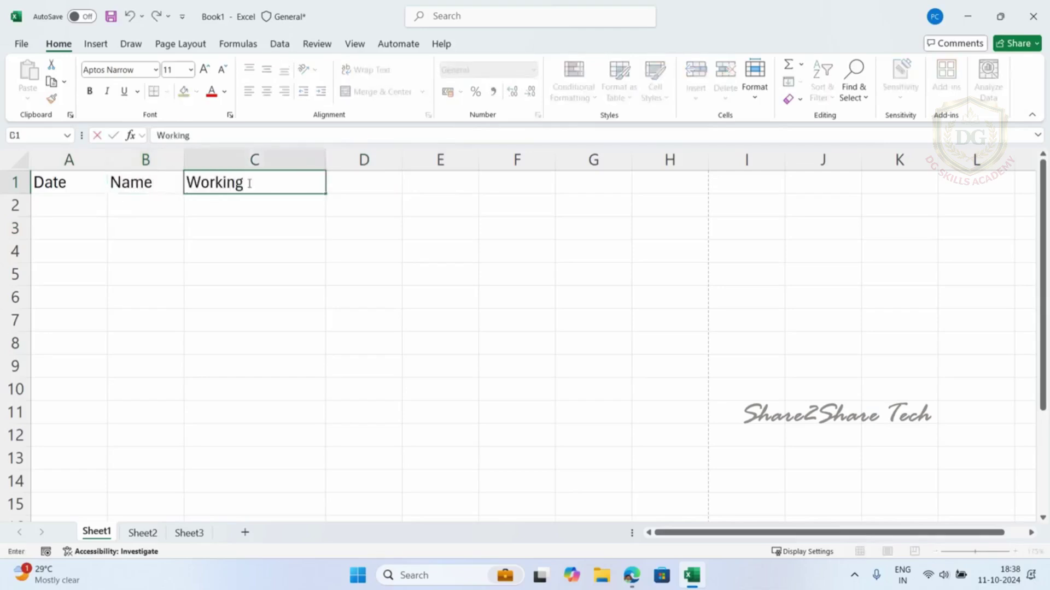
type("hours")
key("Return")
key("Return")
Add the headings Charges in cell D1 and Total in cell E1.
left_click(372, 185)
double_click(371, 185)
type("Charges")
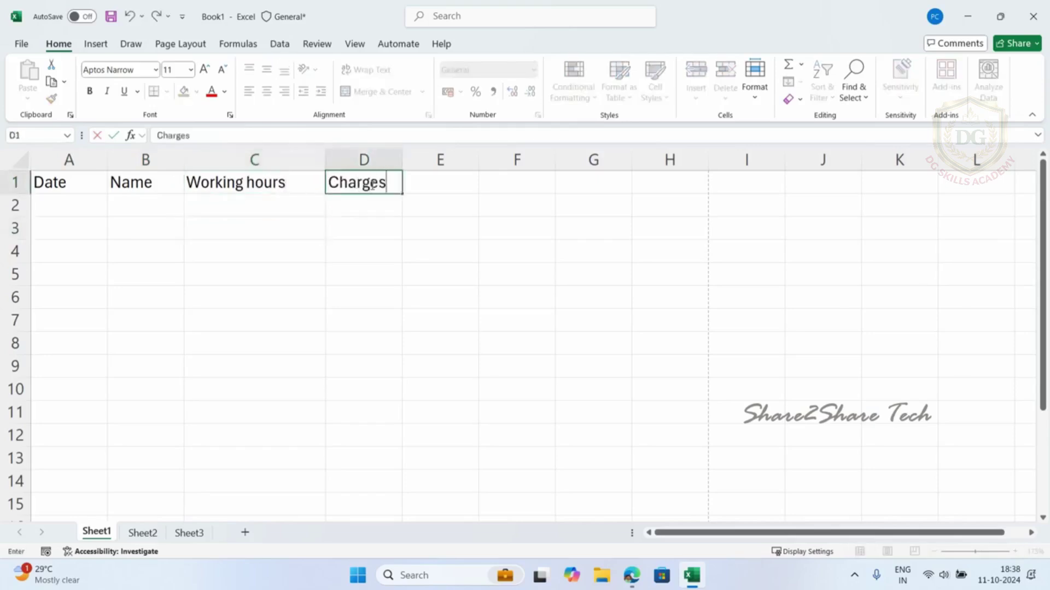
key("Return")
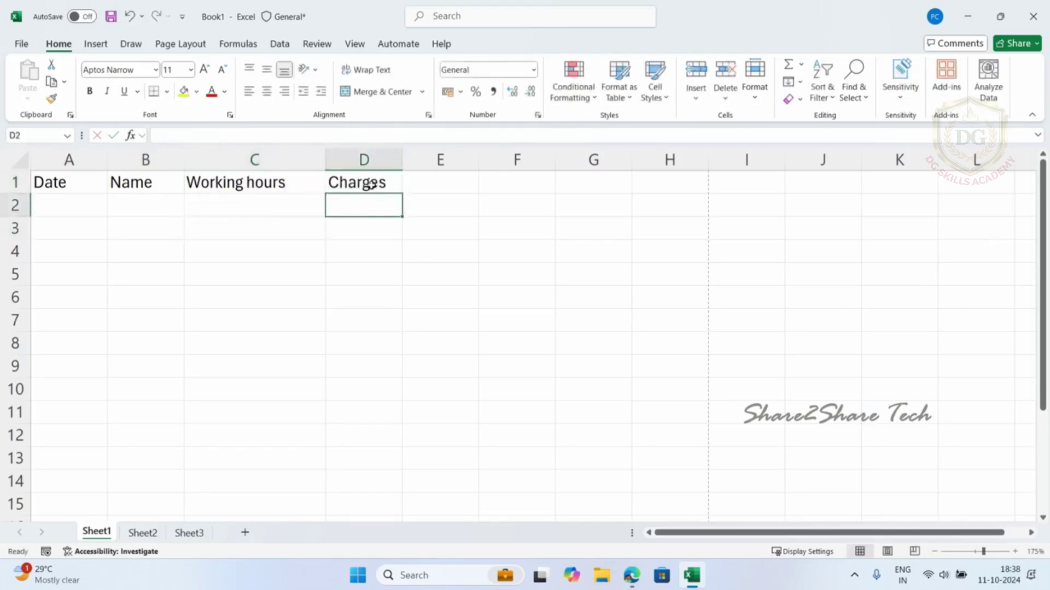
left_click(446, 186)
double_click(448, 185)
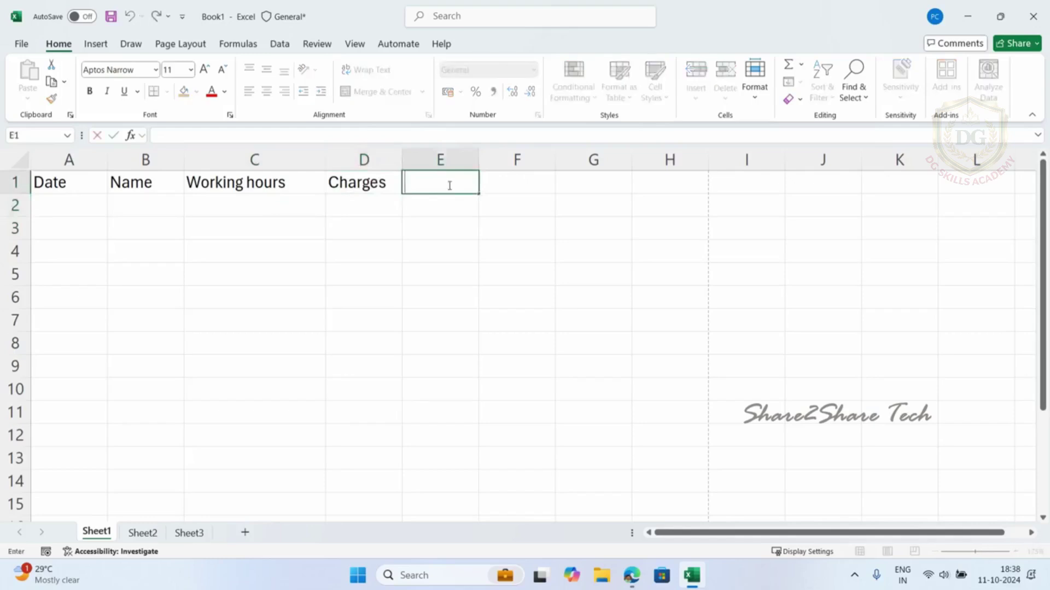
type("Total")
left_click(269, 237)
left_click(75, 206)
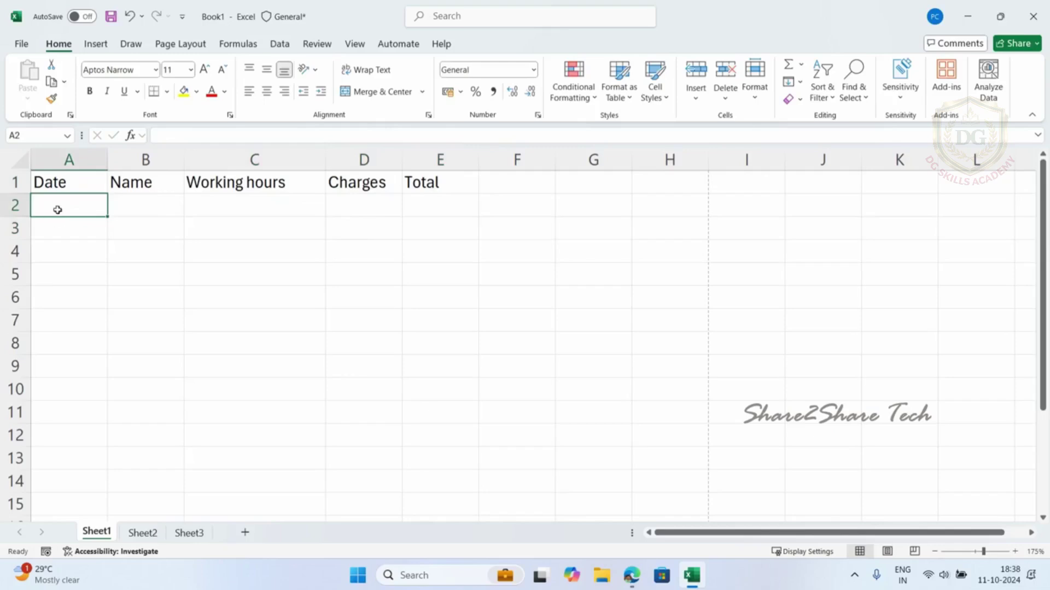
double_click(58, 209)
left_click(79, 241)
left_click(88, 212)
double_click(71, 211)
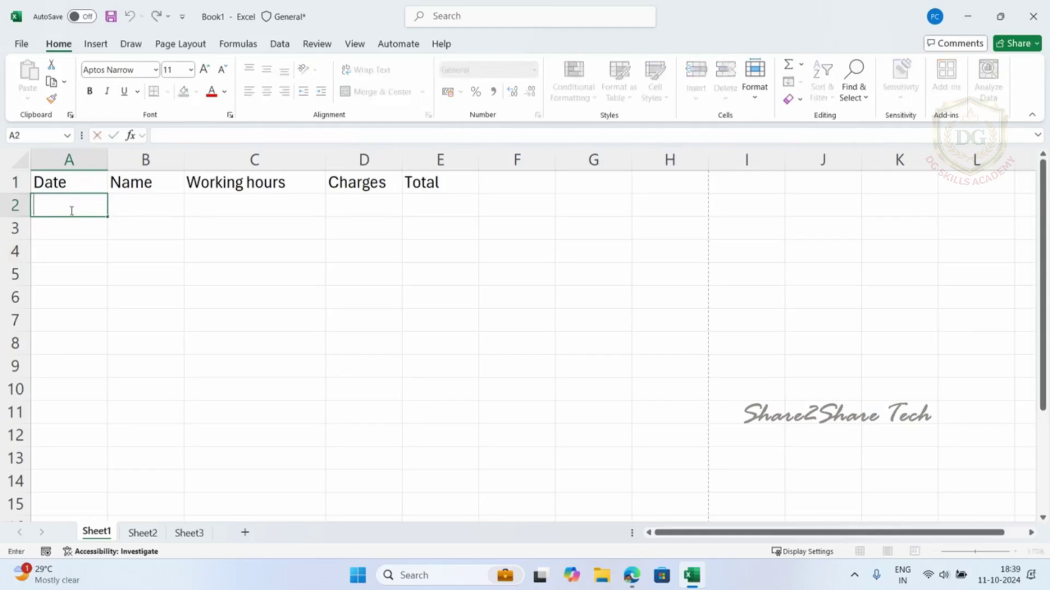
key("Return")
left_click(73, 205)
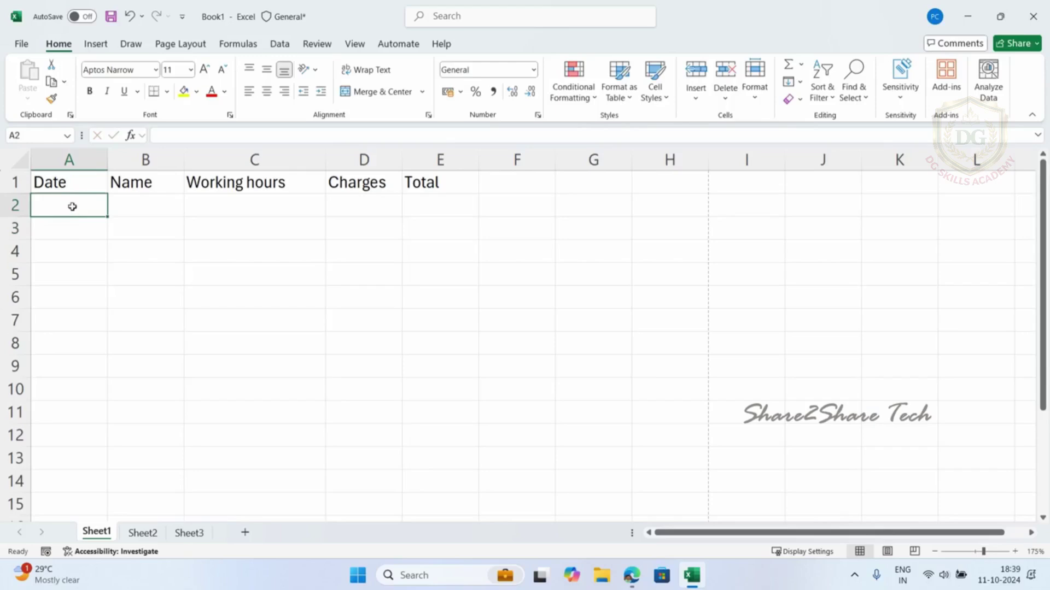
Enter the formula =TODAY() in cell A2 under the Date heading.
double_click(73, 206)
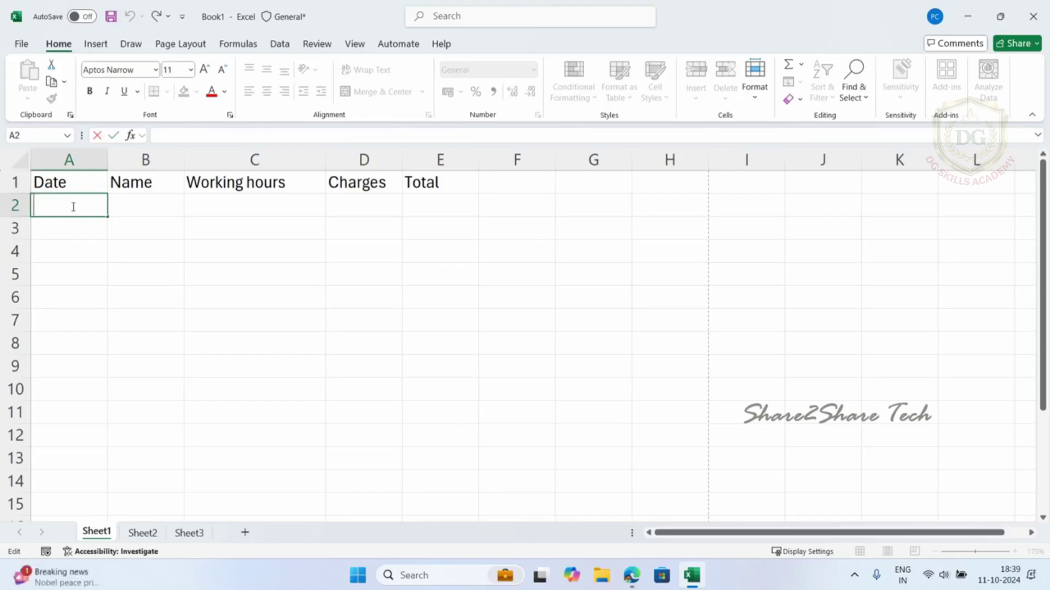
type("=")
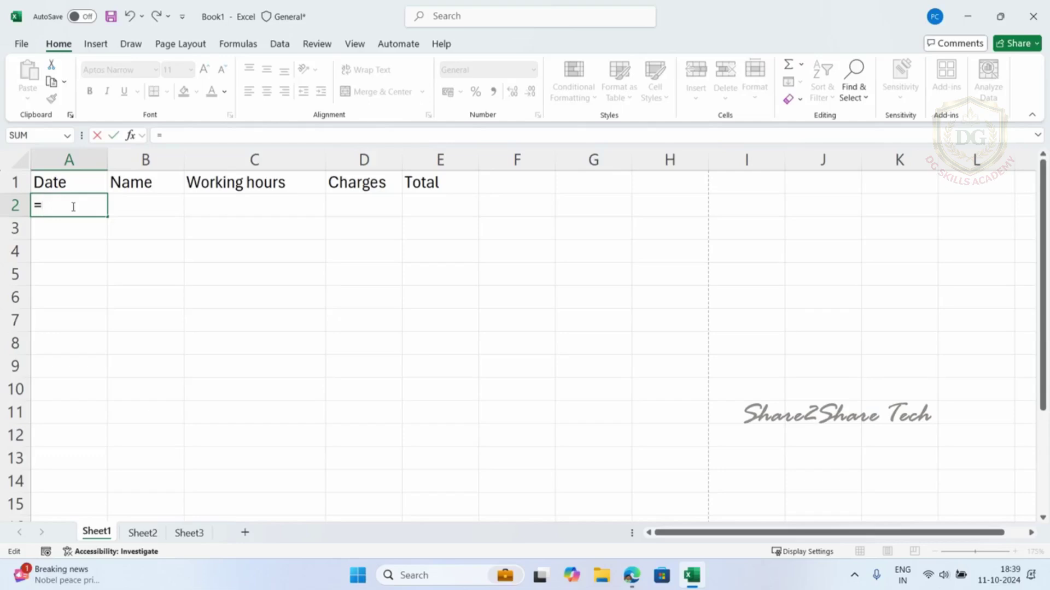
type("T")
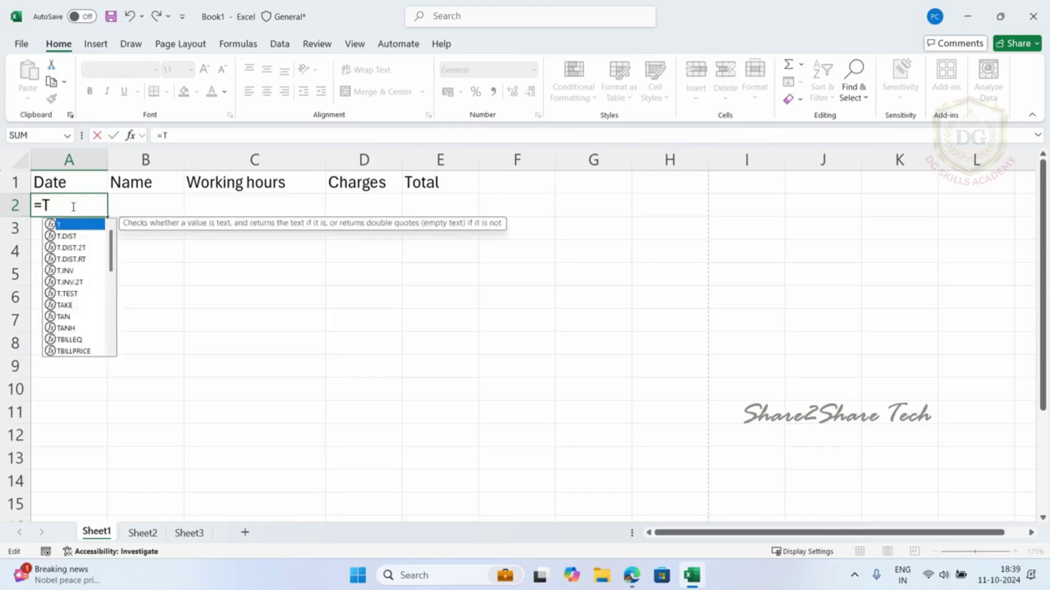
type("O")
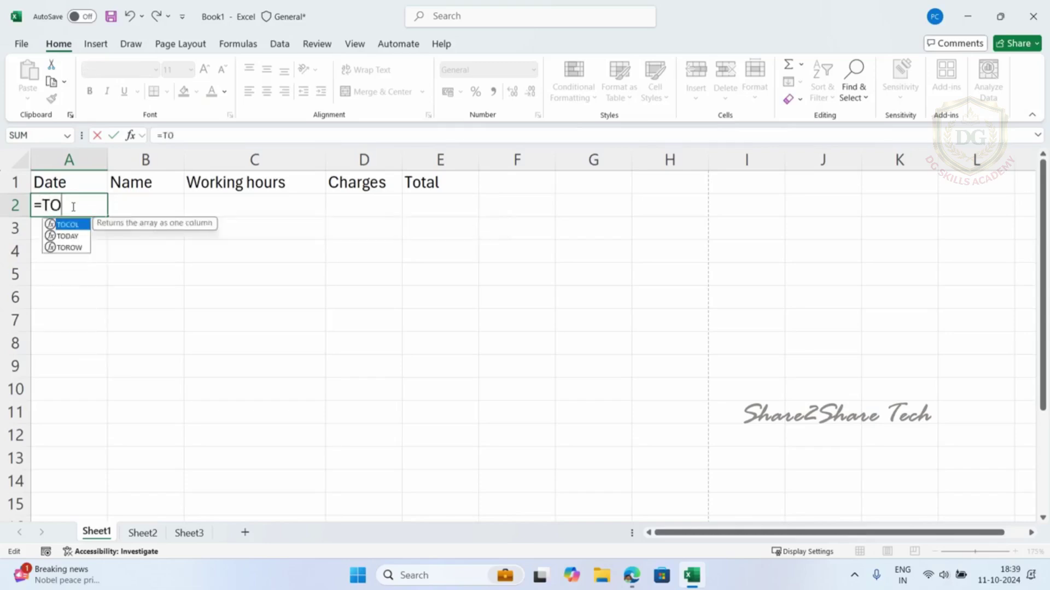
double_click(67, 236)
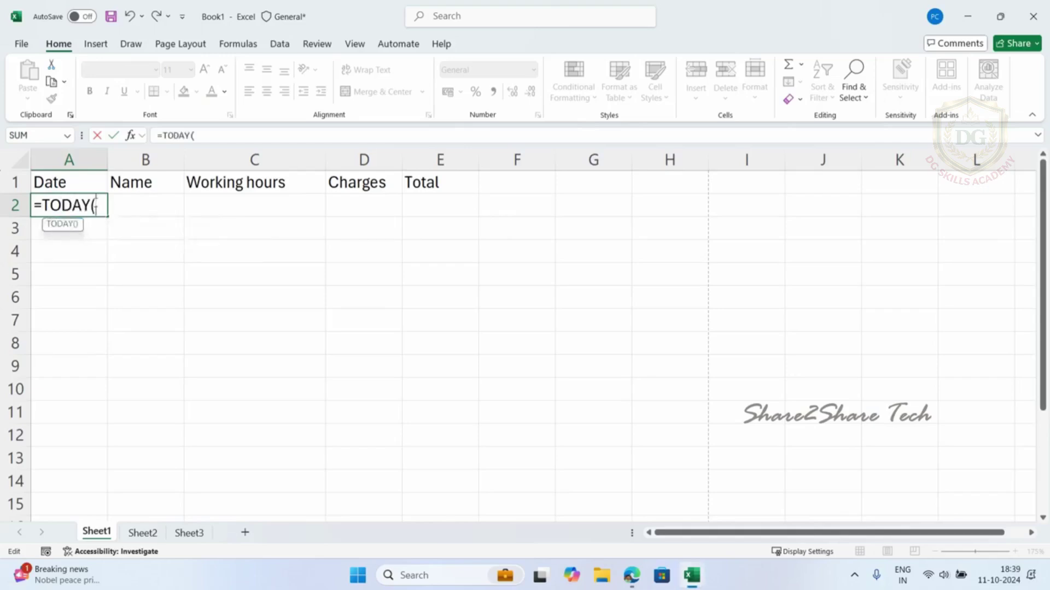
type(")")
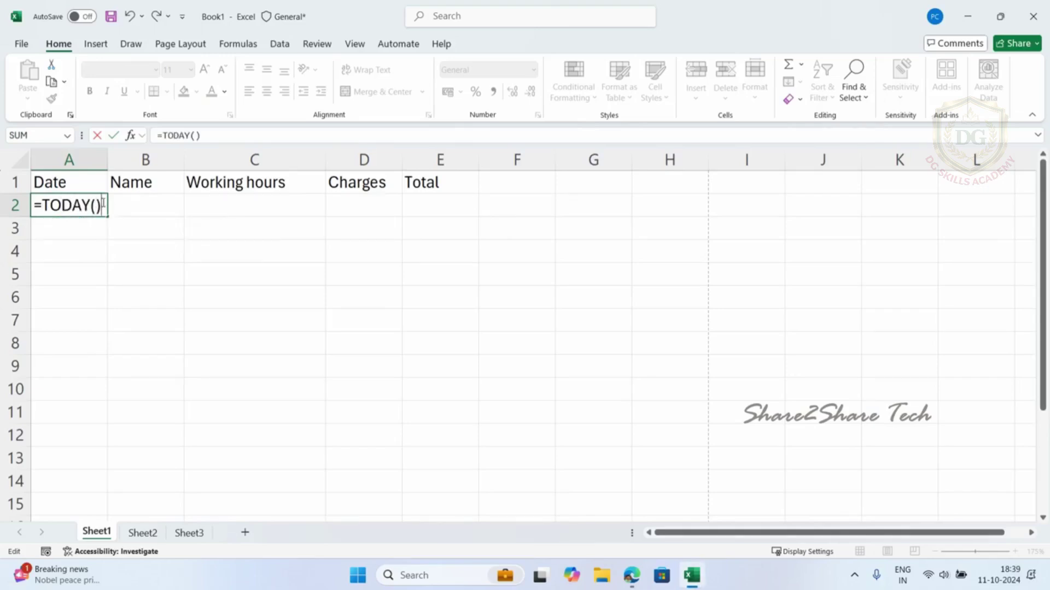
key("Return")
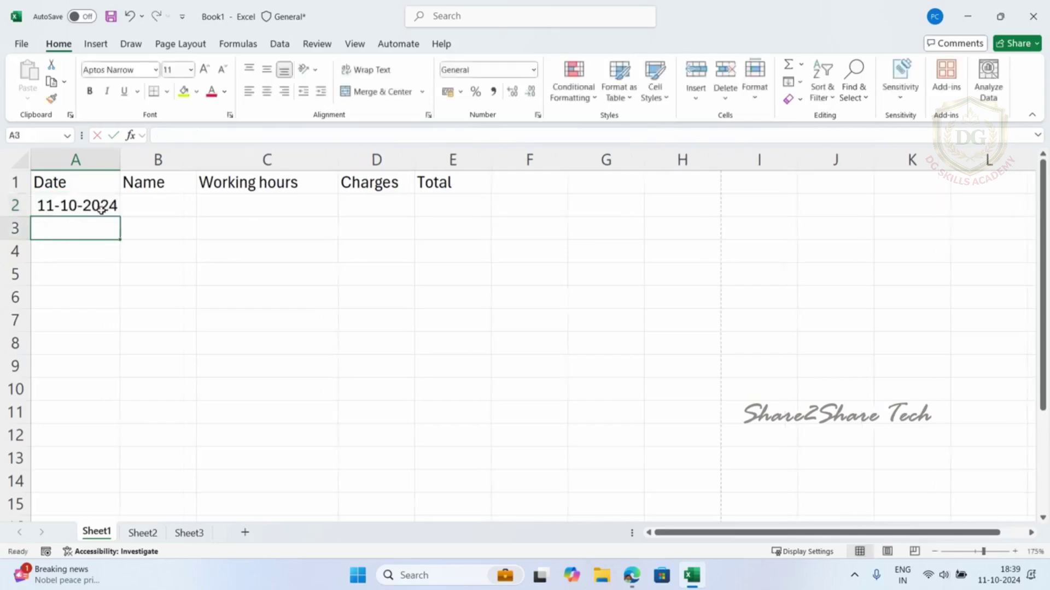
Clear cell A2 and insert the current date, 11-10-2024, as a fixed value.
left_click(101, 209)
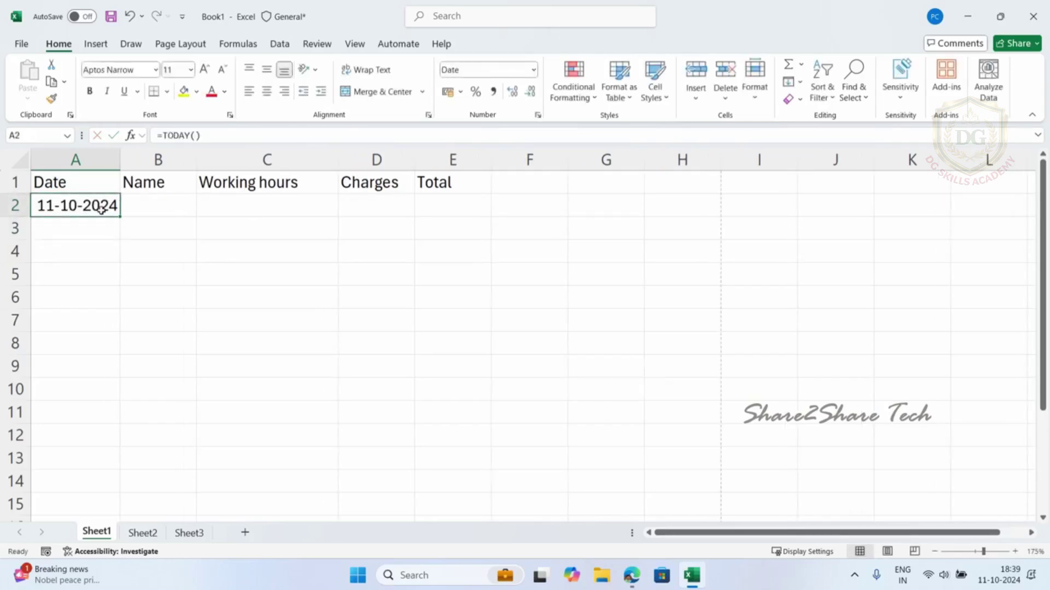
key("Delete")
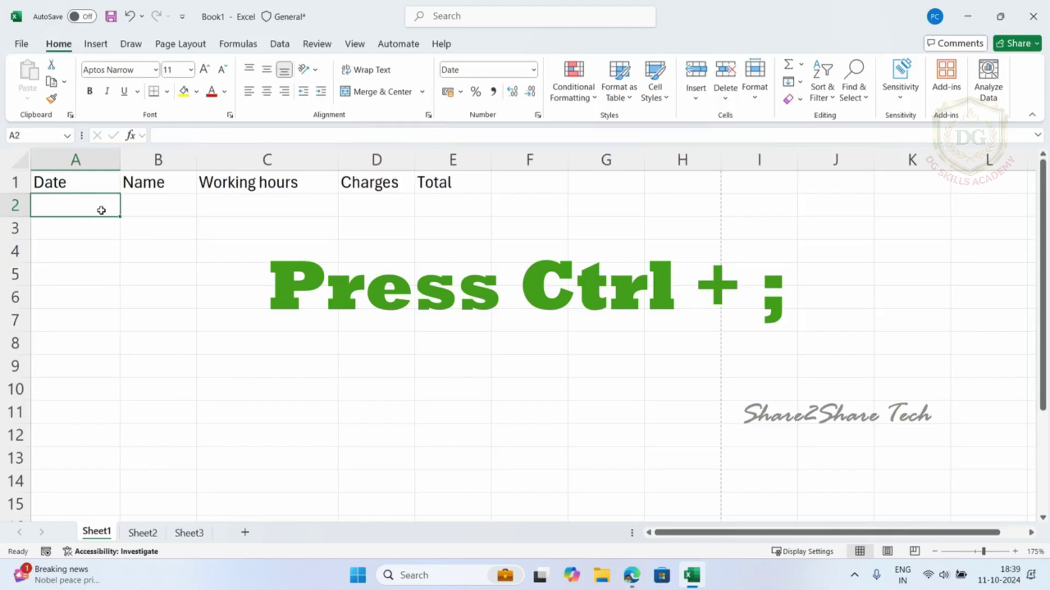
key("ctrl+semicolon")
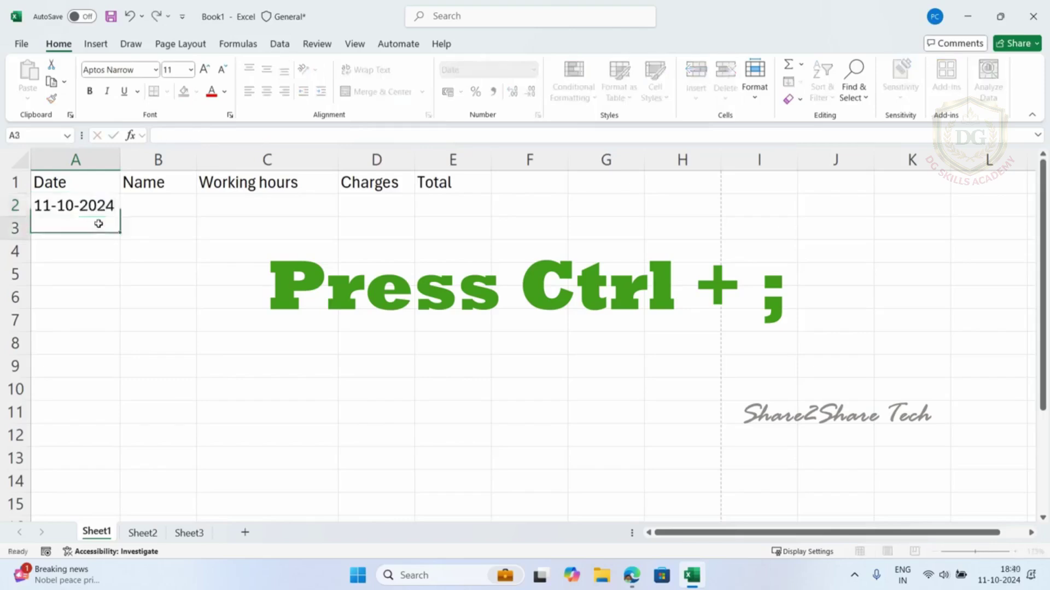
key("Return")
key("Up")
key("Down")
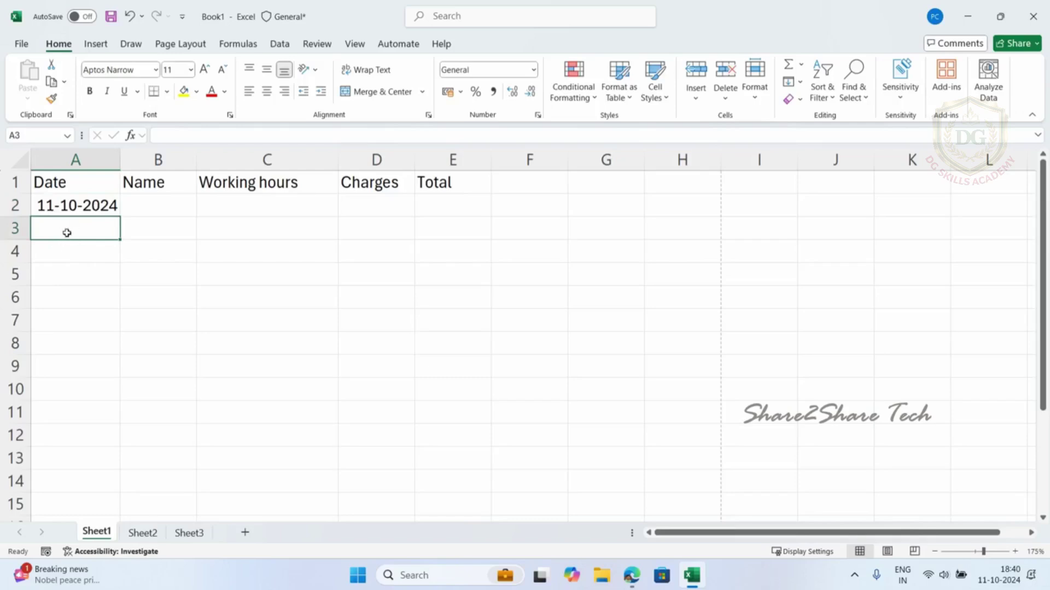
Fill the date in cell A2 down to A13 as a series of consecutive days.
left_click(55, 257)
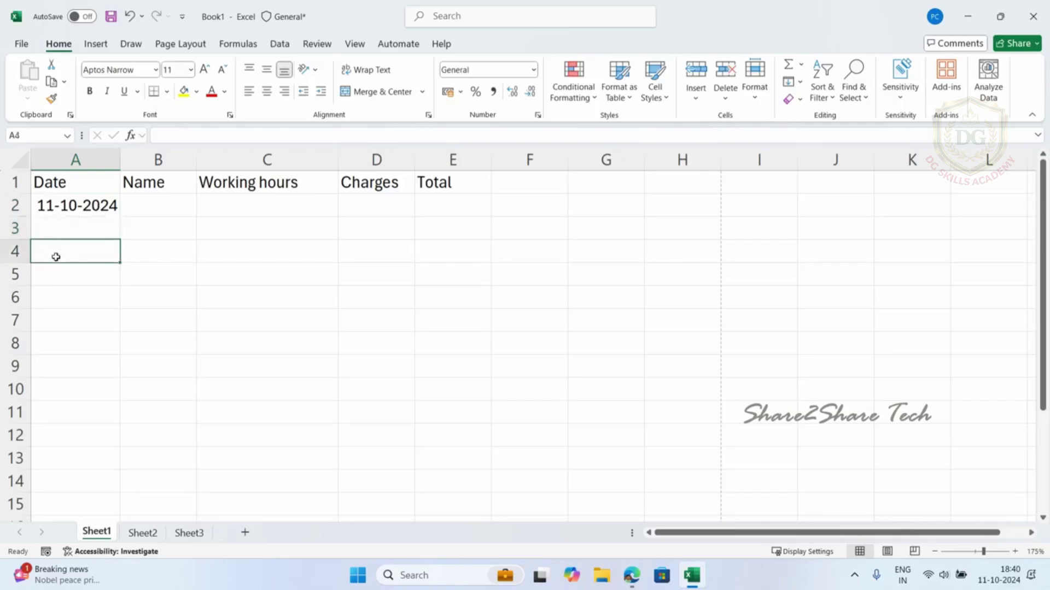
left_click(77, 207)
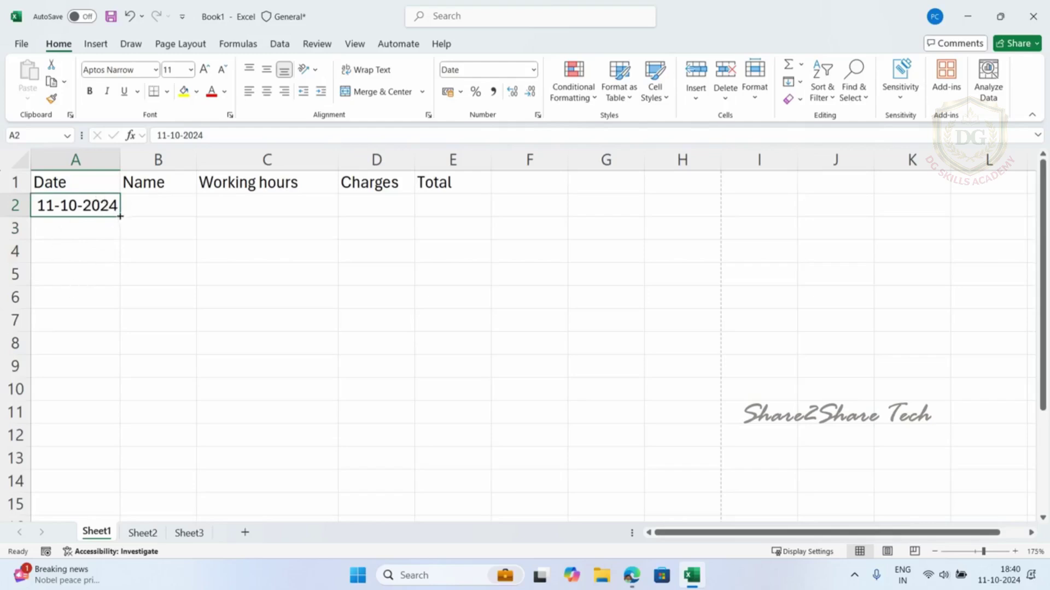
left_click_drag(119, 217, 112, 464)
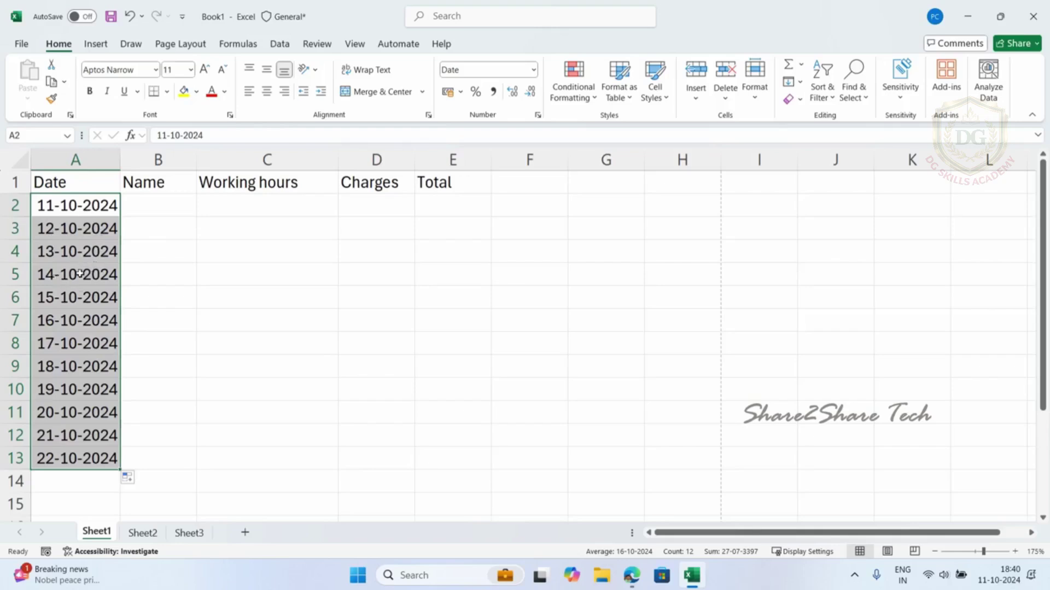
Enter A, B, C, D and E in cells B2 to B6 under the Name heading.
left_click(180, 207)
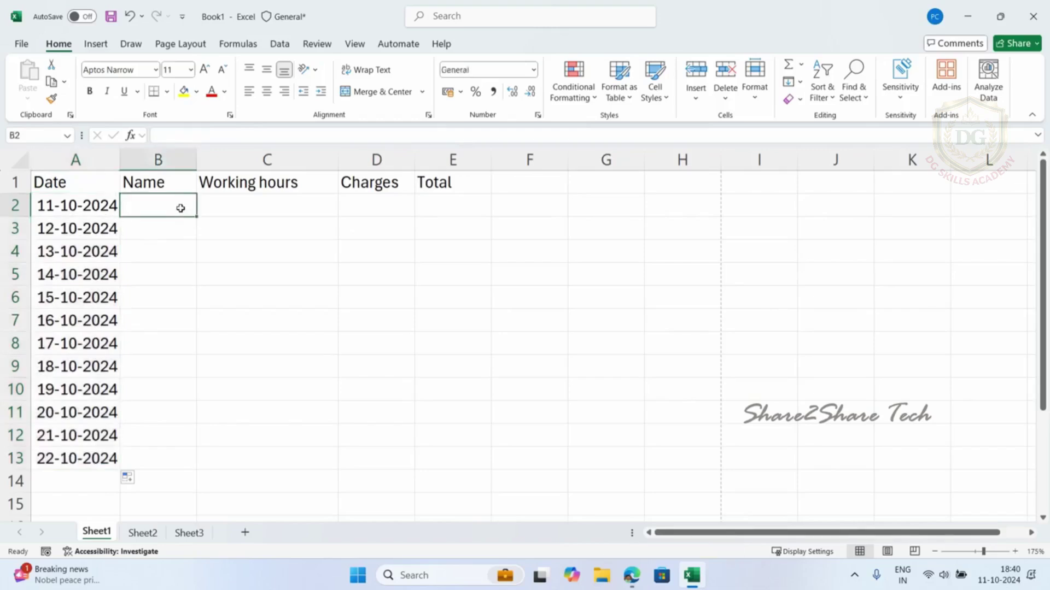
double_click(181, 208)
type("A")
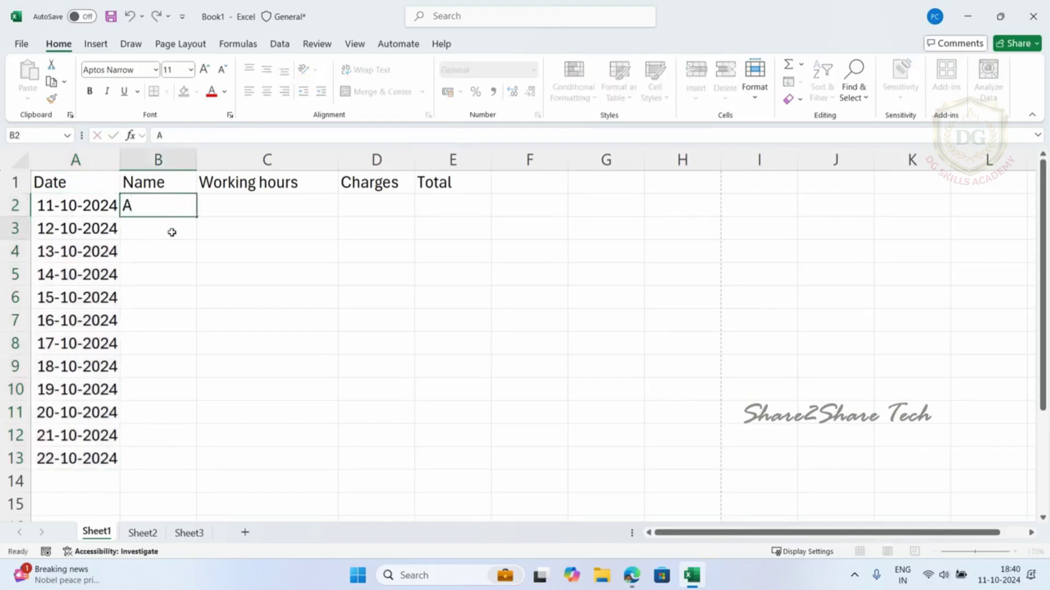
left_click(172, 233)
type("B")
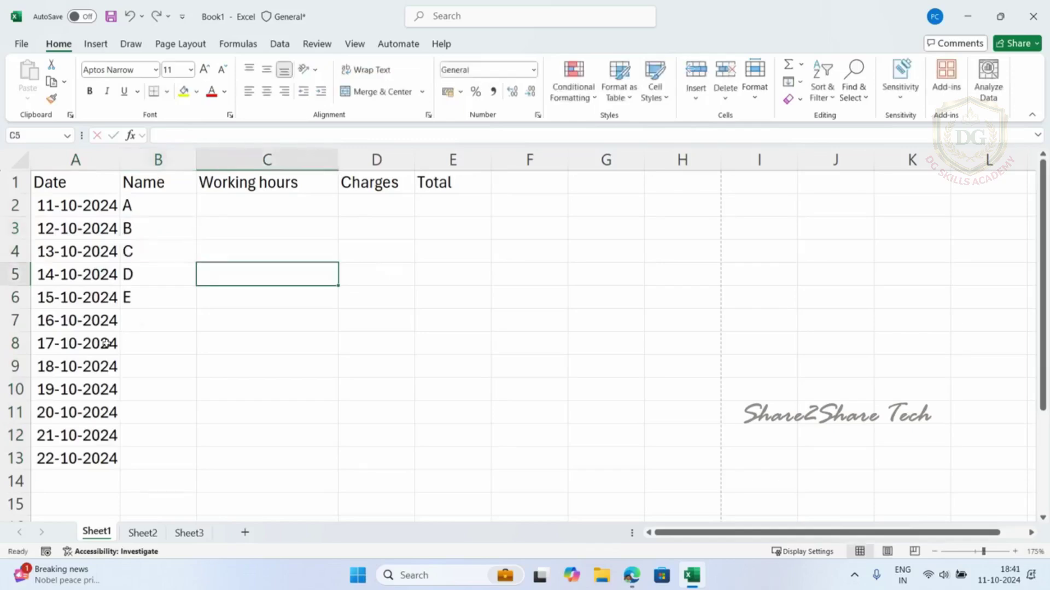
Remove the surplus dates 16-10-2024 to 22-10-2024 in rows 7 to 13.
left_click(16, 320)
left_click_drag(20, 369, 16, 458)
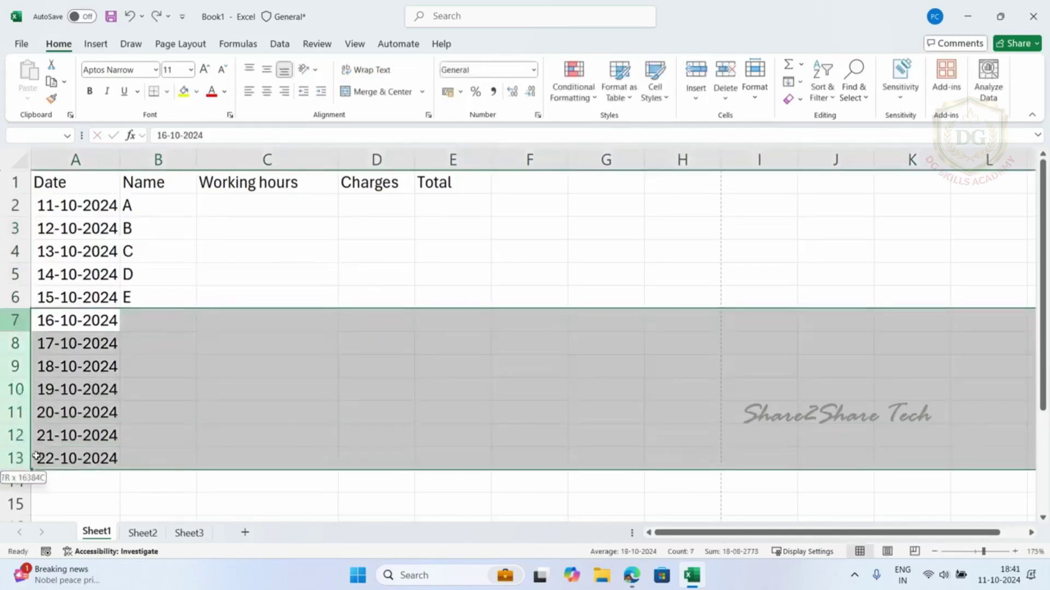
right_click(112, 420)
left_click(183, 303)
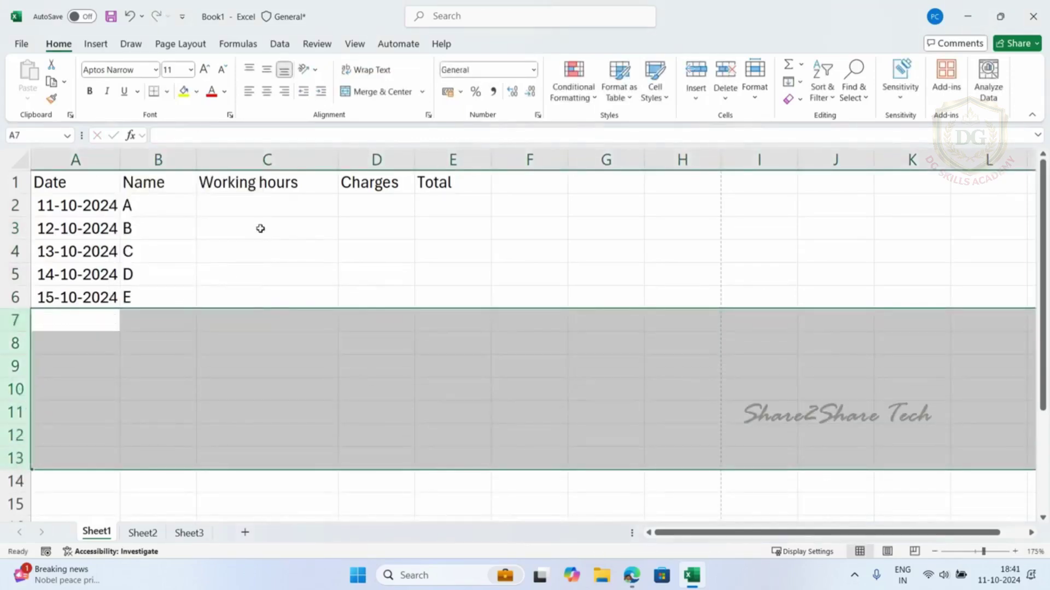
Enter 2 and 4 working hours in C2 and C3 and extend the series down to C6.
left_click(260, 228)
left_click(255, 204)
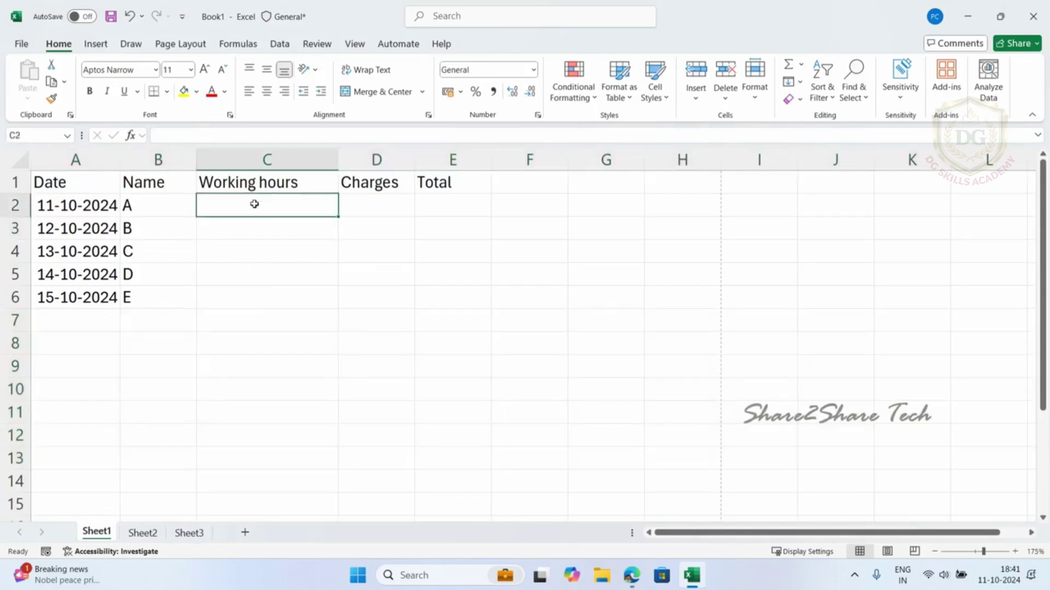
type("2")
left_click(246, 228)
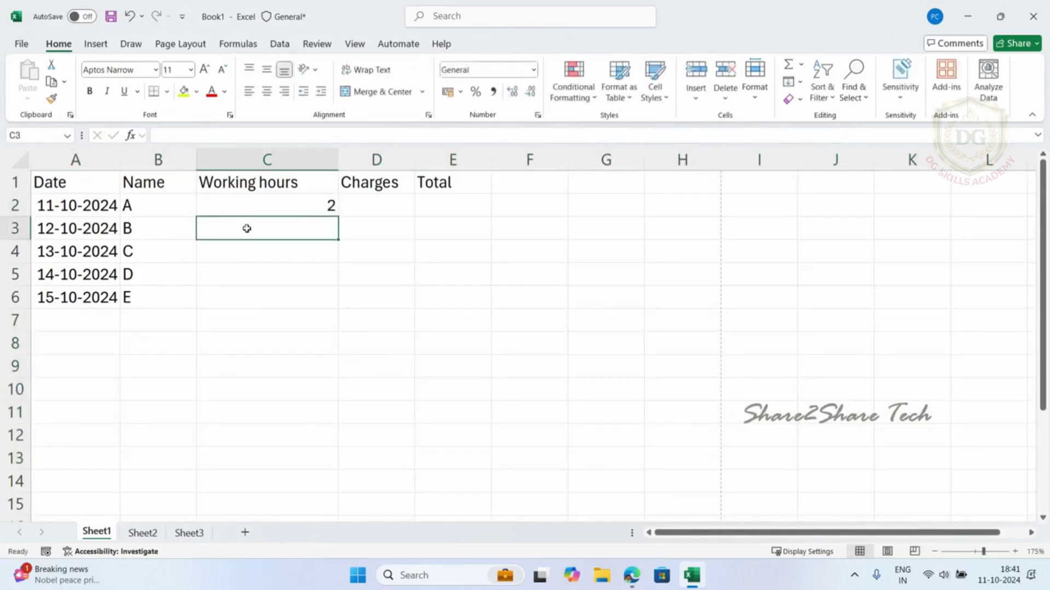
type("4")
key("Return")
left_click_drag(281, 211, 335, 306)
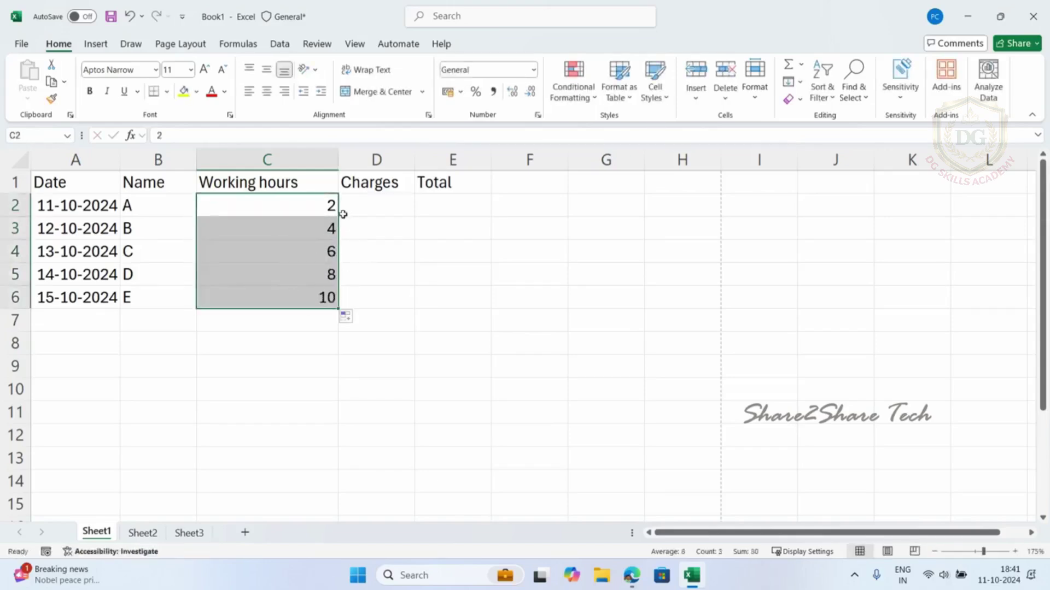
Highlight the filled dates in A2:A6 and the working hours in C2:C6 for review.
left_click_drag(317, 215, 300, 275)
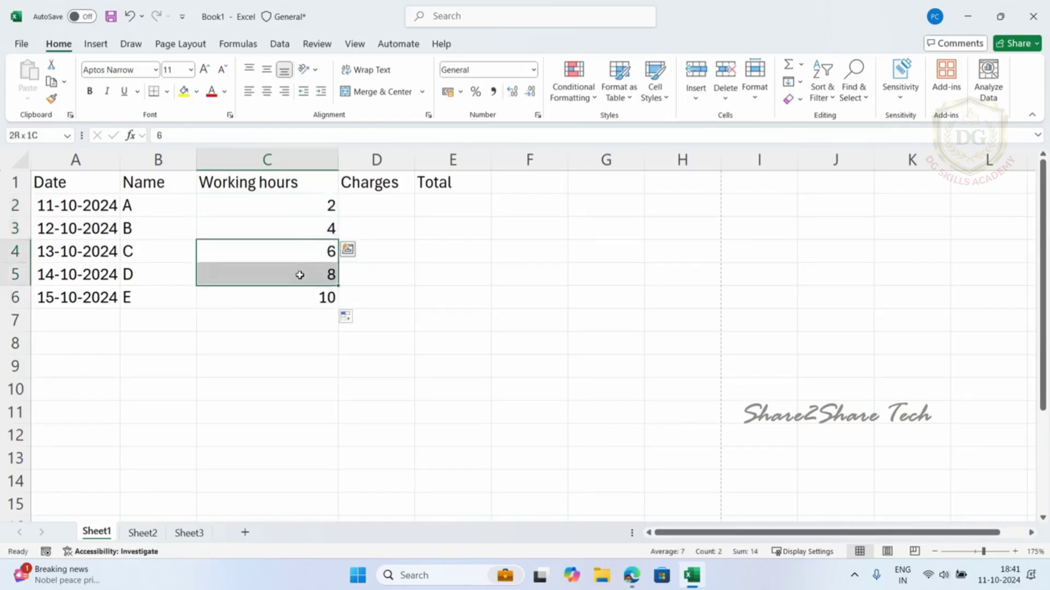
left_click(279, 301)
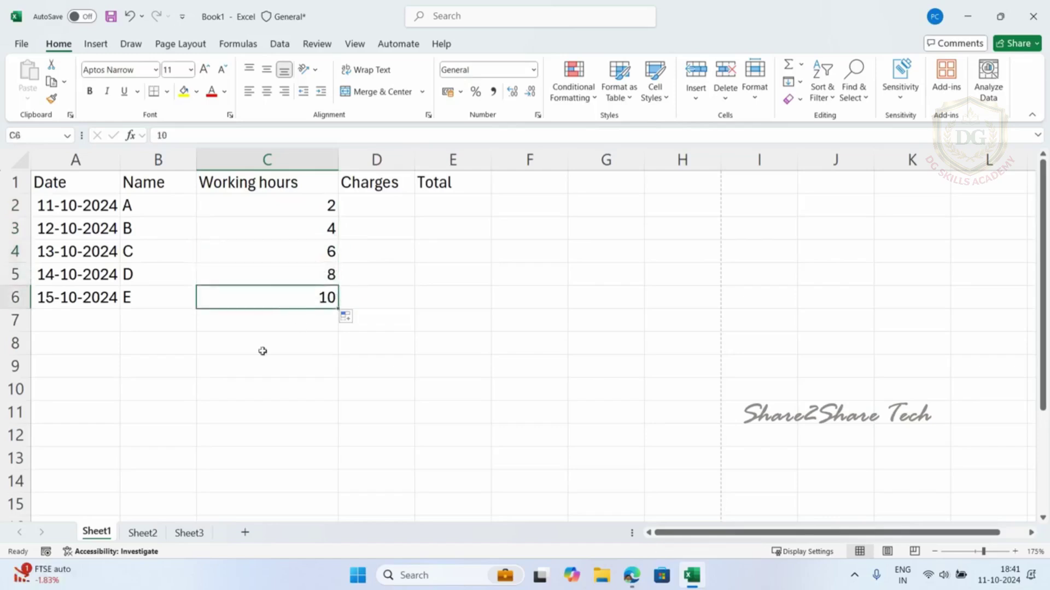
left_click(383, 207)
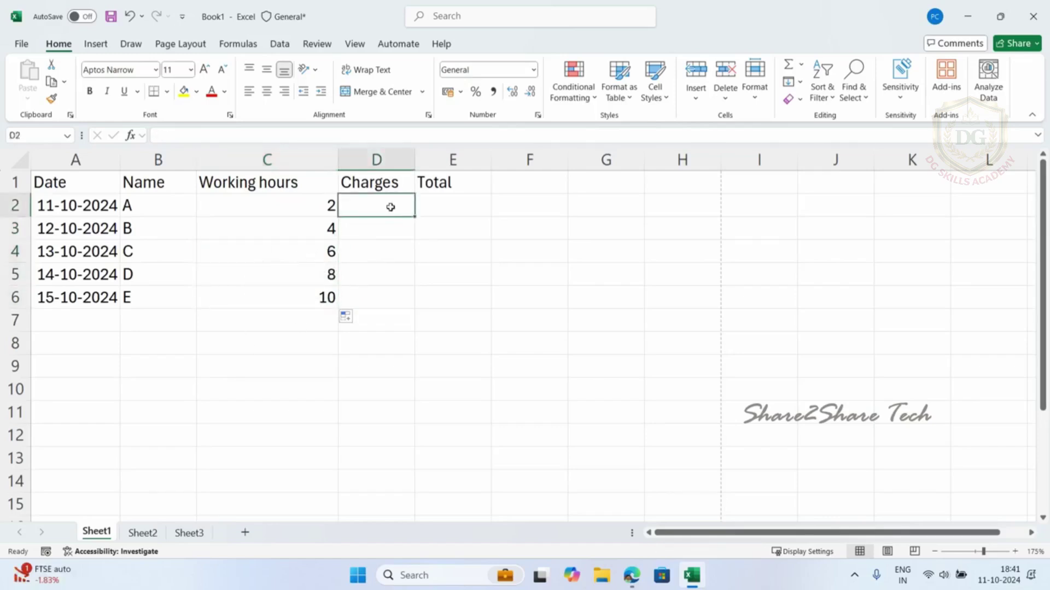
left_click_drag(77, 207, 77, 297)
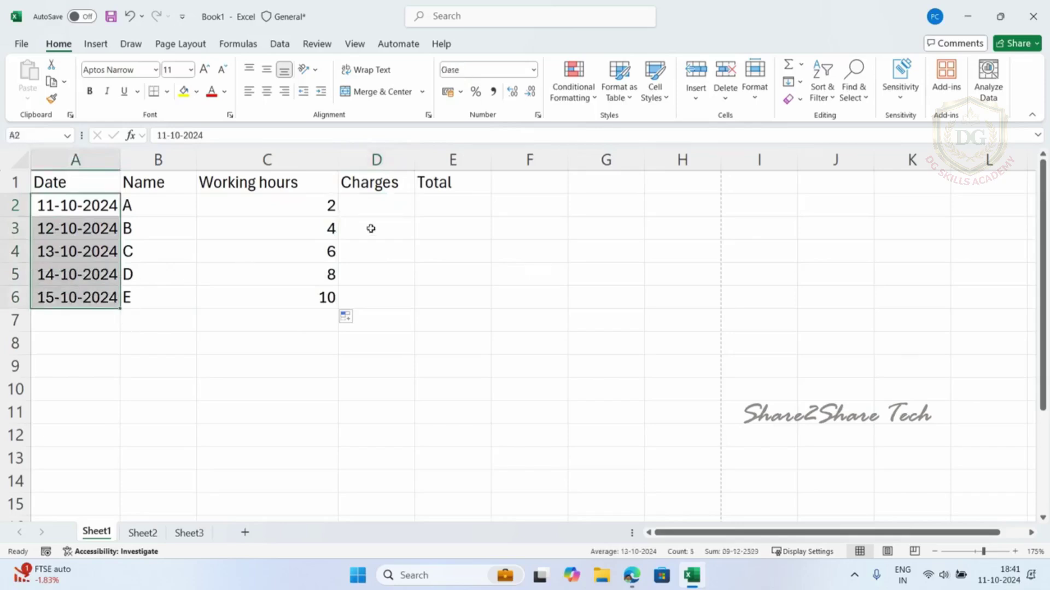
left_click_drag(293, 204, 288, 295)
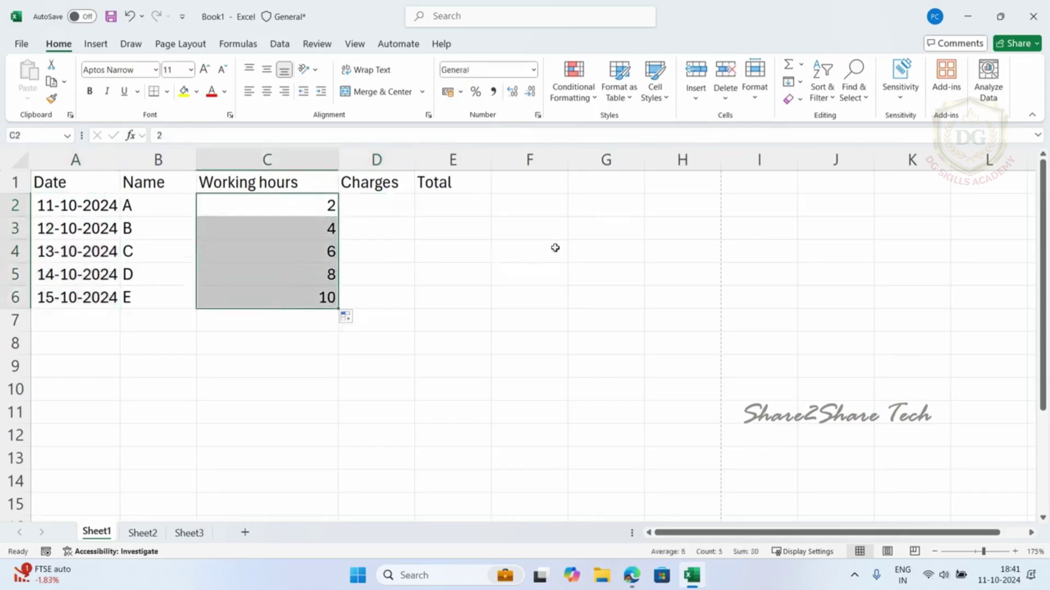
Try a number series by entering 1 and 2 in G2 and G3 and filling down to G8, then clear it.
left_click(623, 211)
type("1")
key("Return")
type("2")
key("Return")
left_click_drag(622, 210, 615, 332)
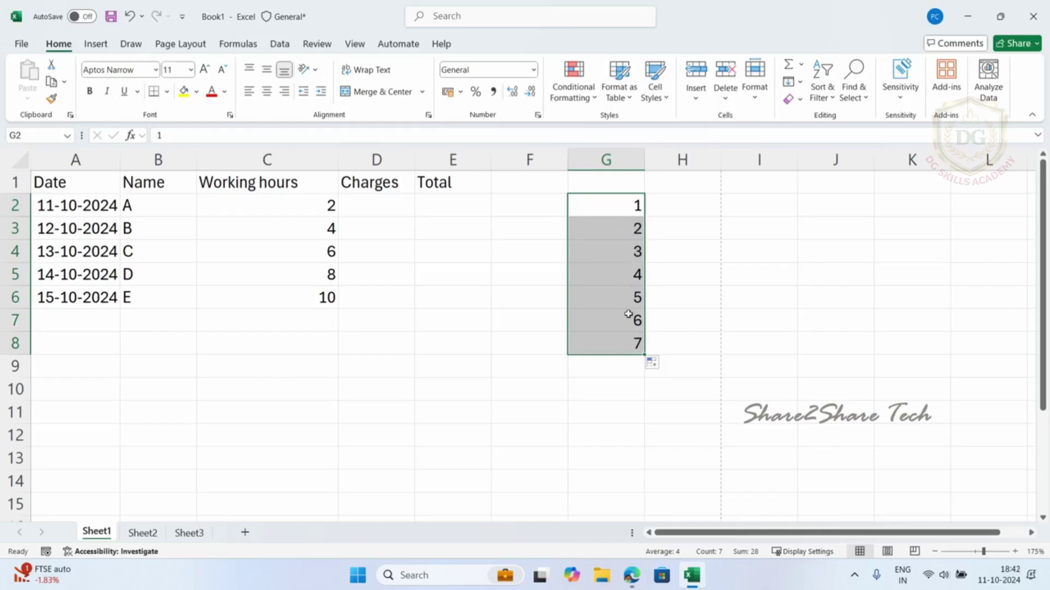
key("Delete")
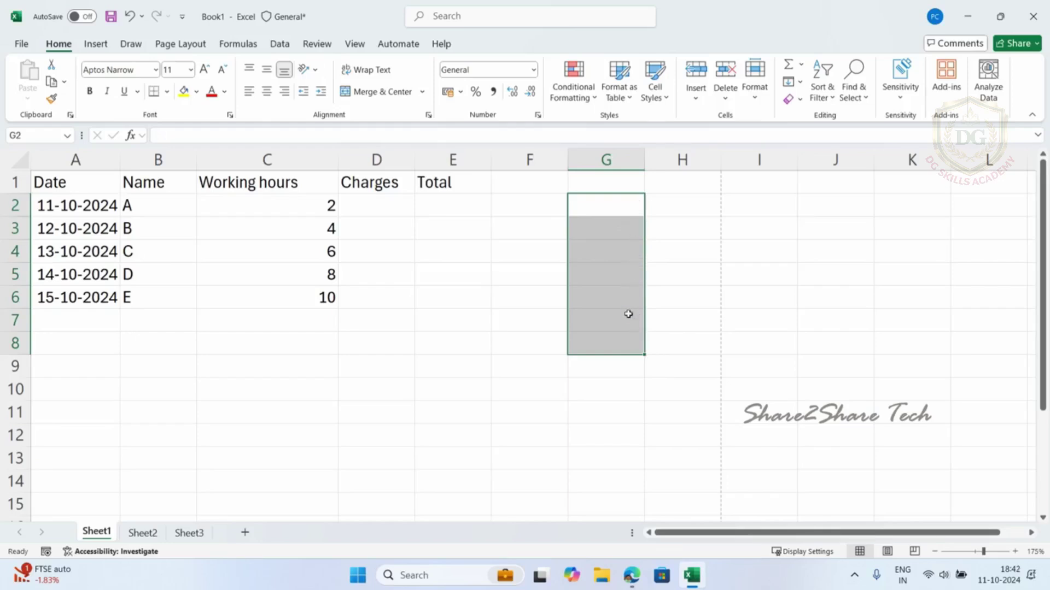
Enter the charges 50, 60, 20, 30 and 20 in cells D2 to D6.
left_click_drag(377, 206, 371, 300)
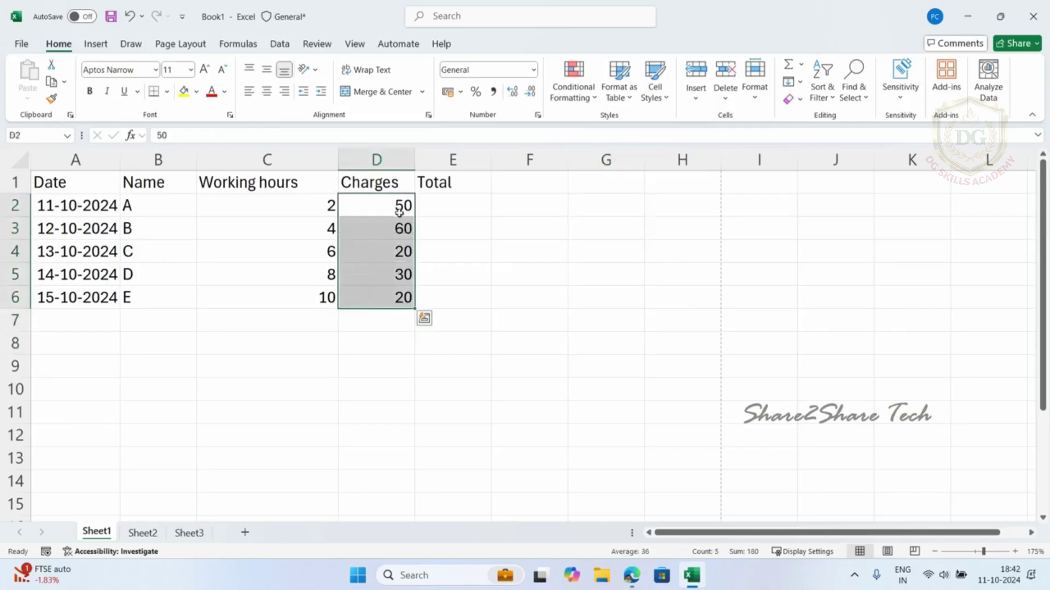
left_click(440, 203)
left_click(381, 223)
left_click(380, 201)
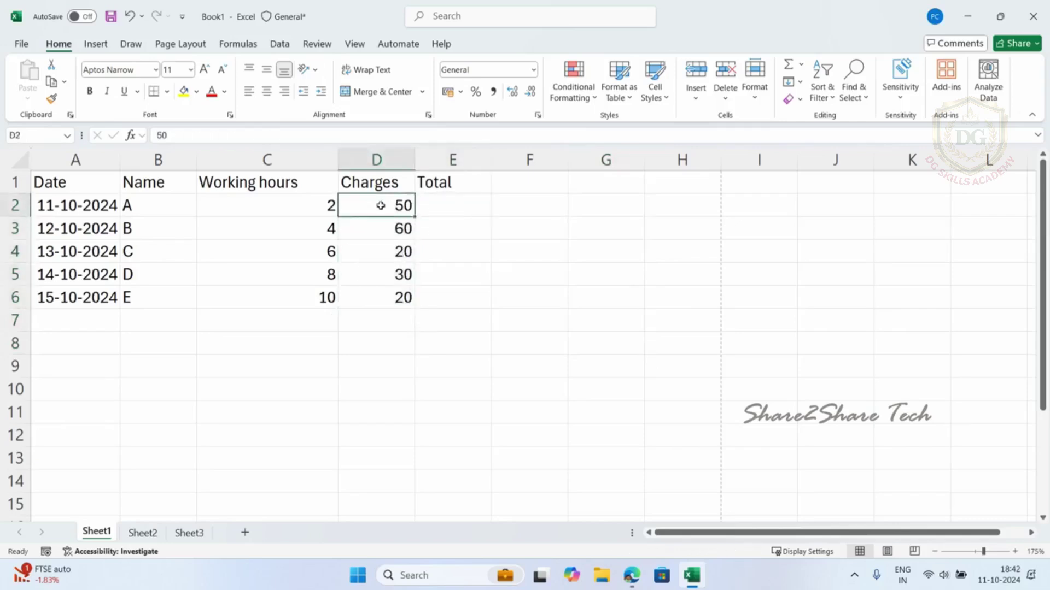
left_click(380, 229)
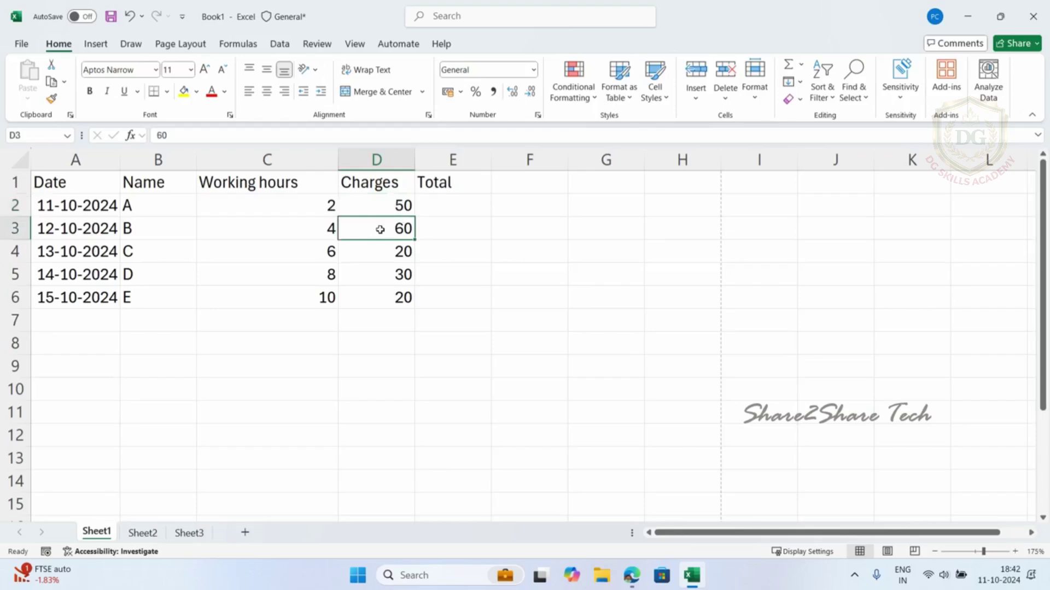
Examine the working hours in C2 and the charge in D2 as the inputs for the total in E2.
left_click(379, 256)
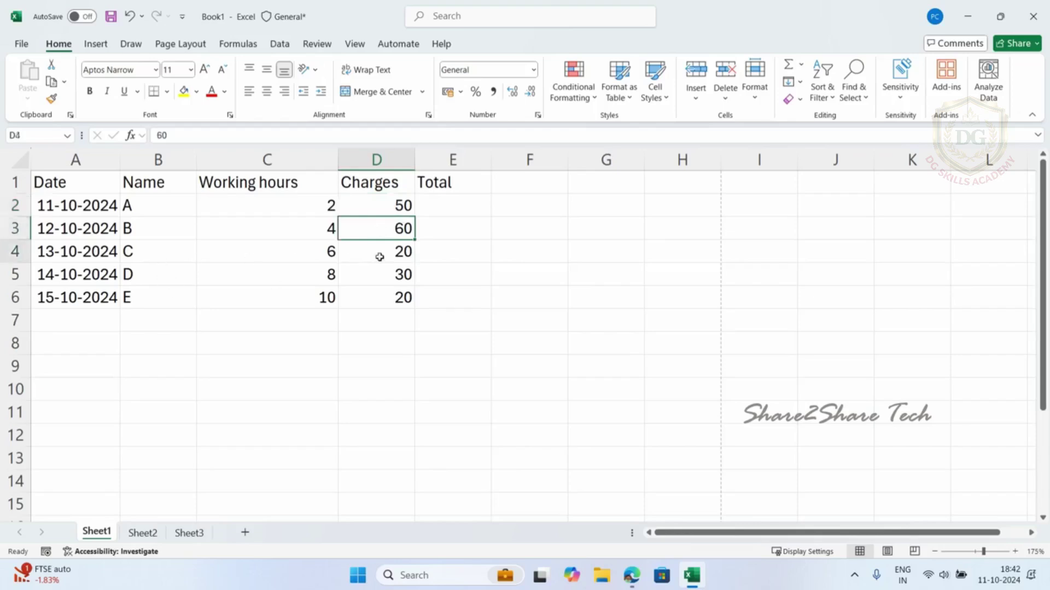
left_click(403, 207)
left_click(451, 206)
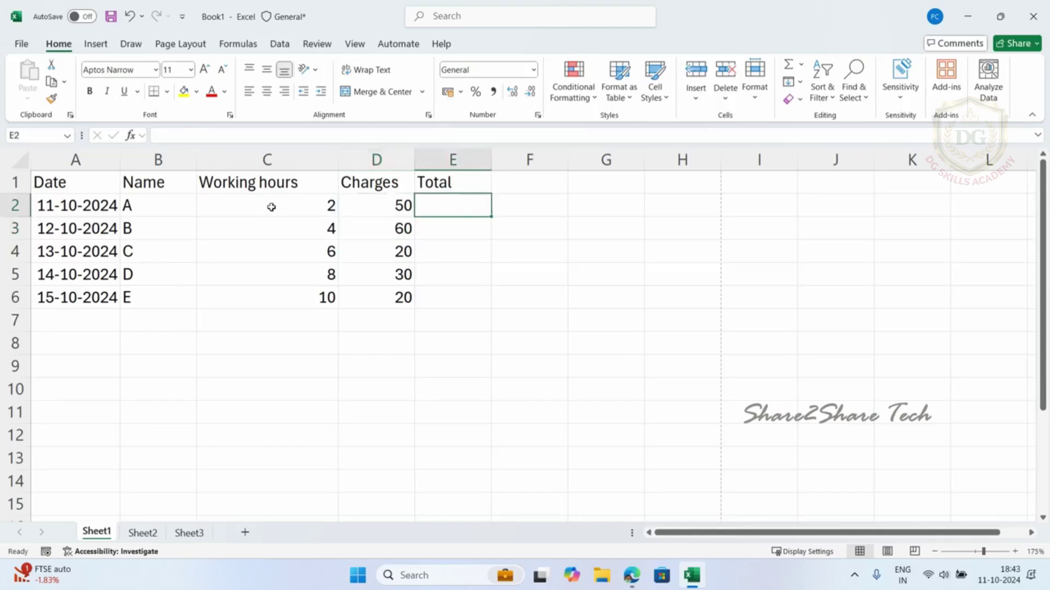
double_click(453, 209)
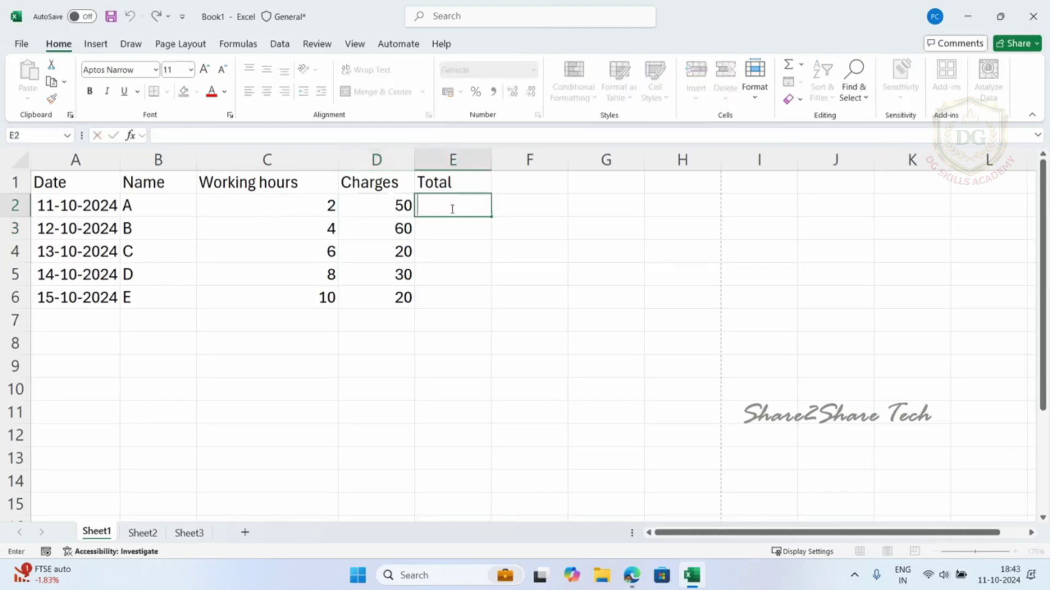
left_click(464, 244)
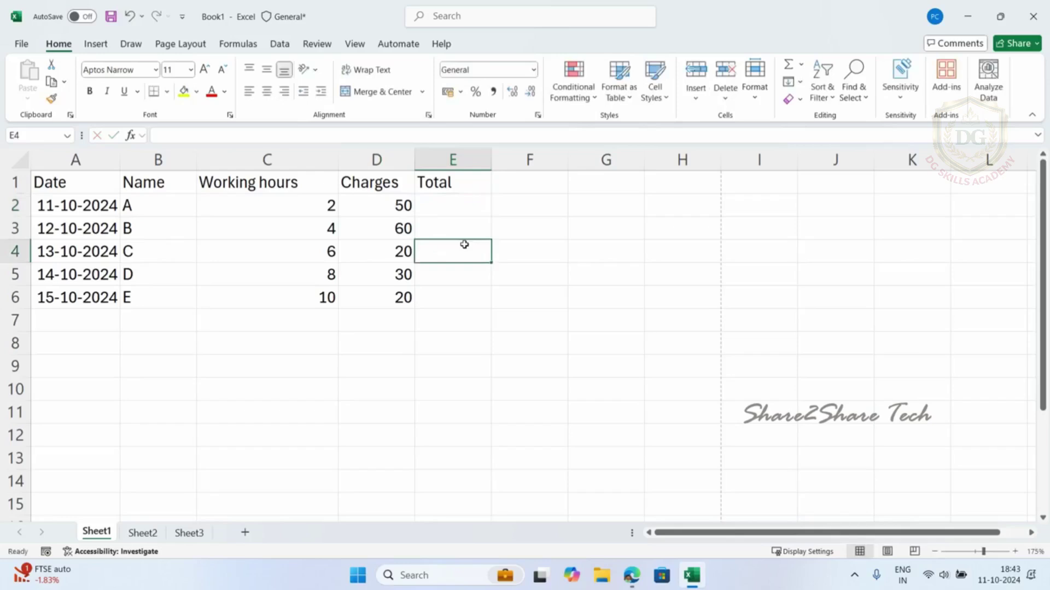
left_click(264, 209)
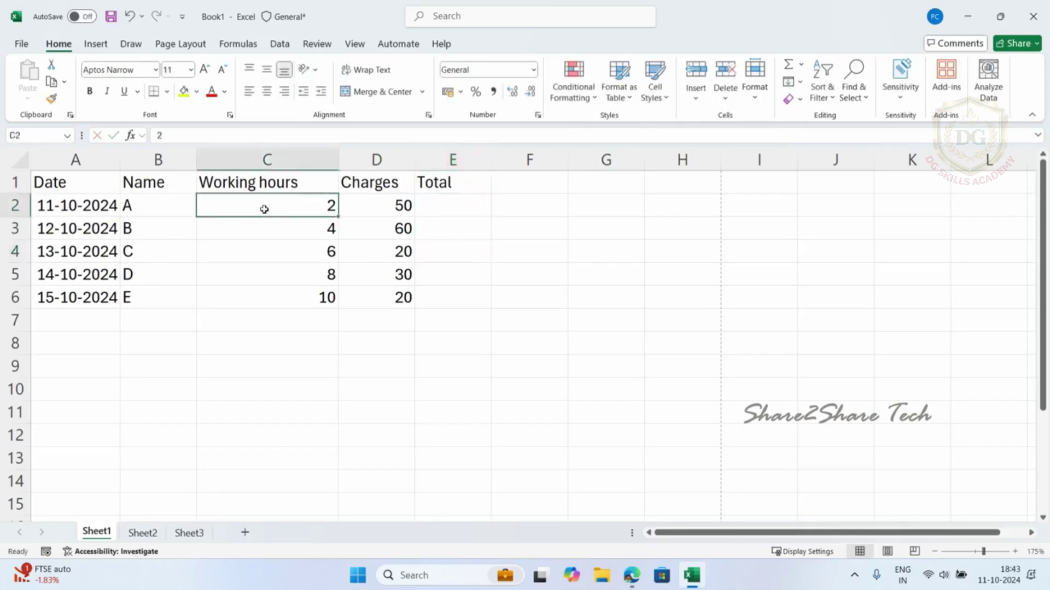
left_click(408, 206)
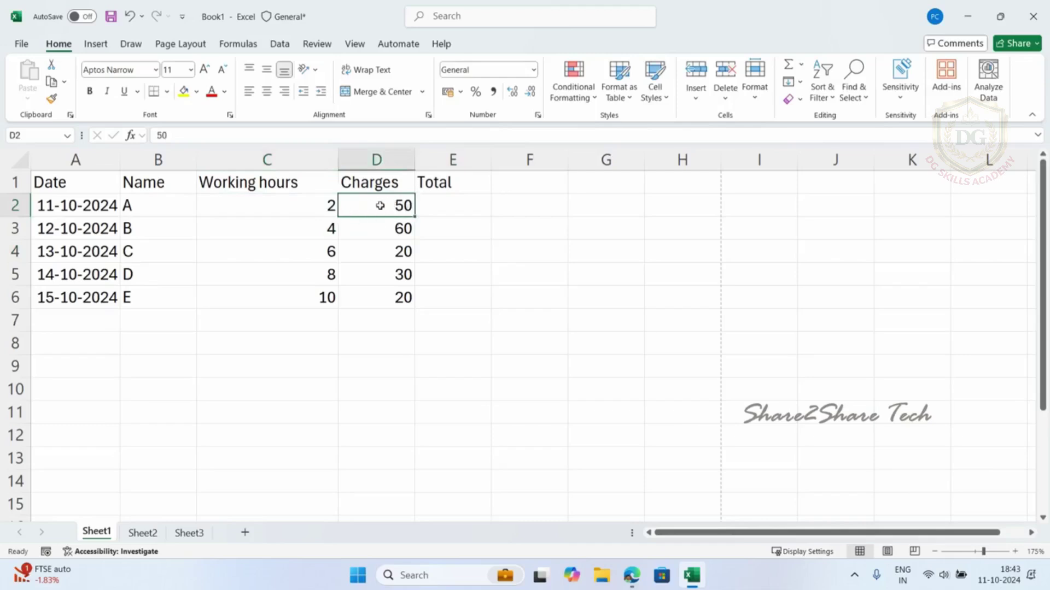
left_click(271, 212)
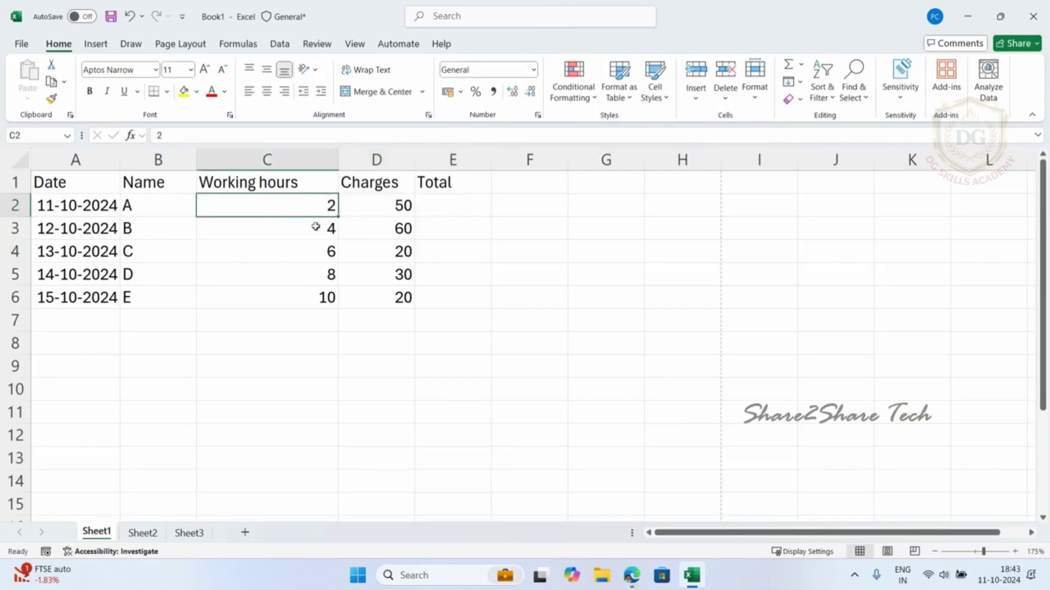
Enter the formula =C2*D2 in E2 to multiply the working hours by the charges.
double_click(461, 206)
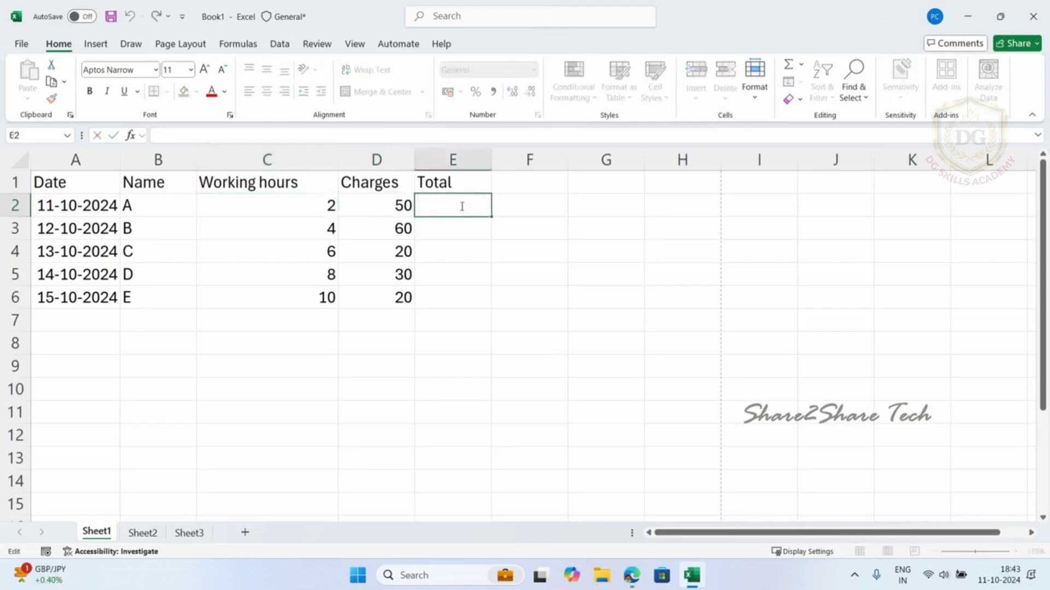
type("=")
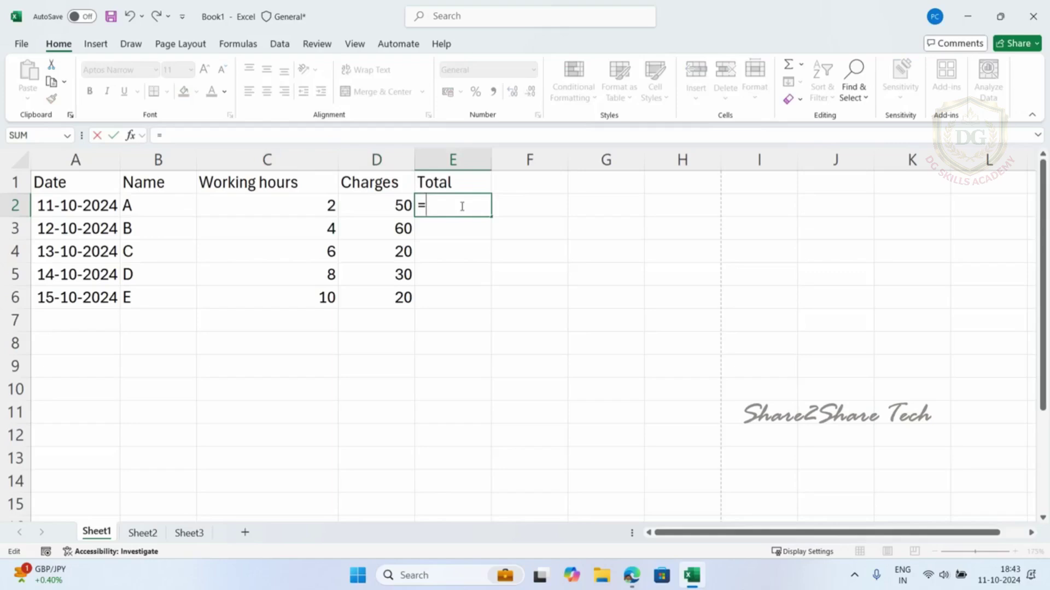
left_click(266, 208)
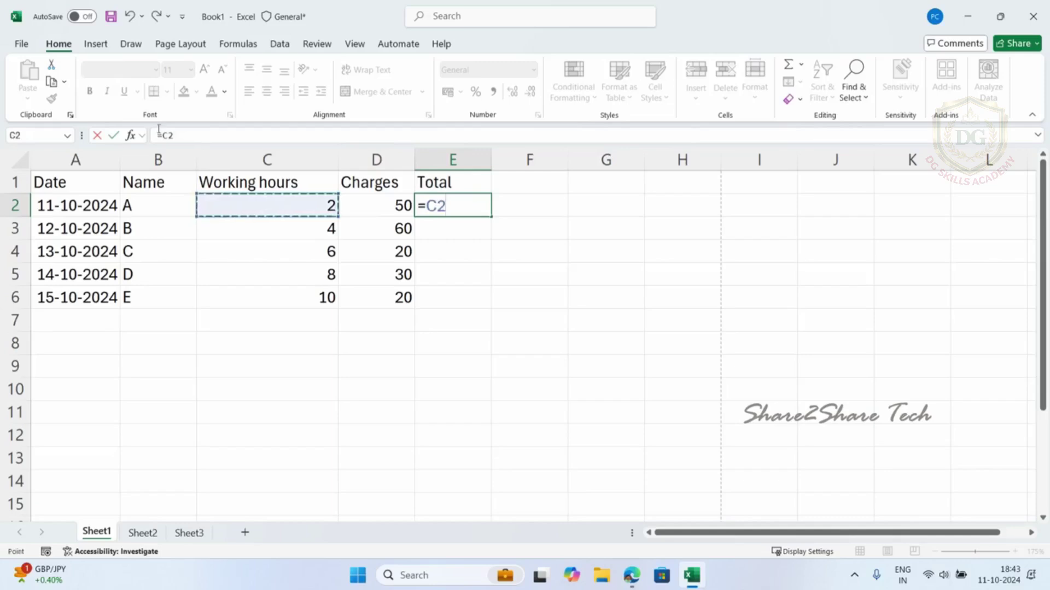
left_click(201, 135)
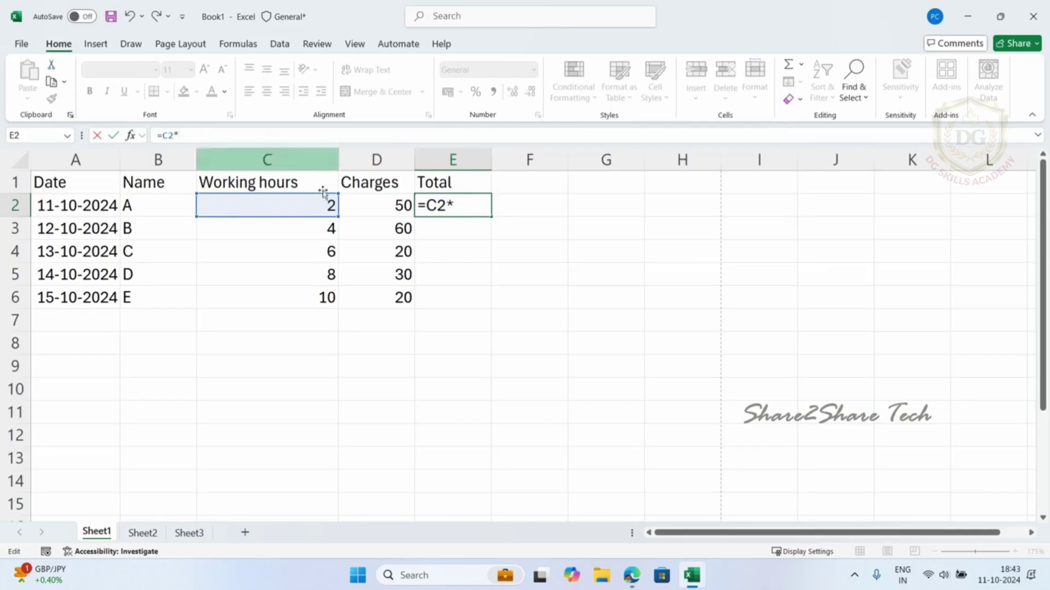
left_click(369, 211)
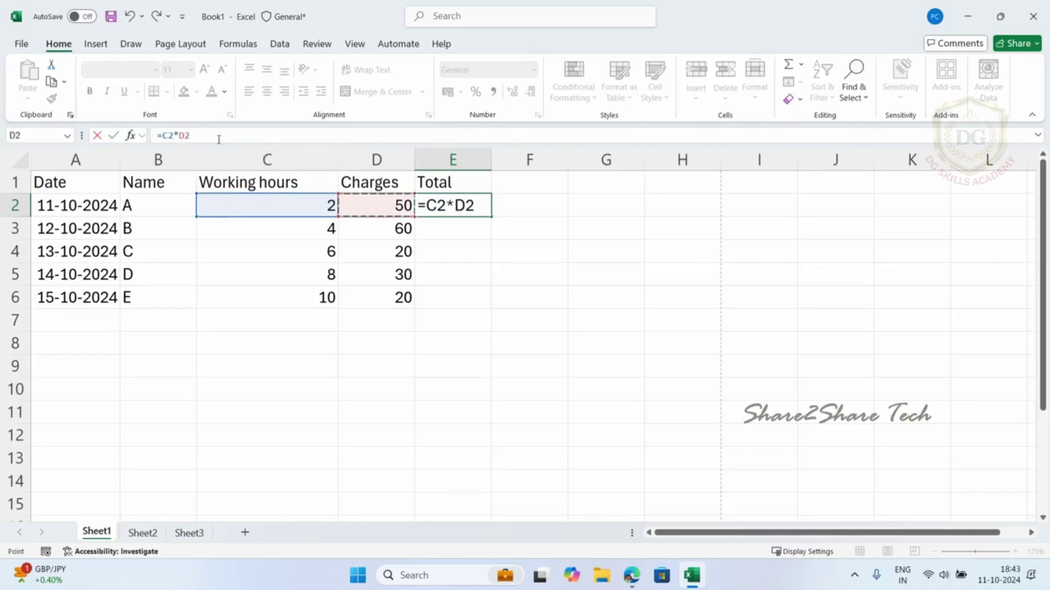
key("Return")
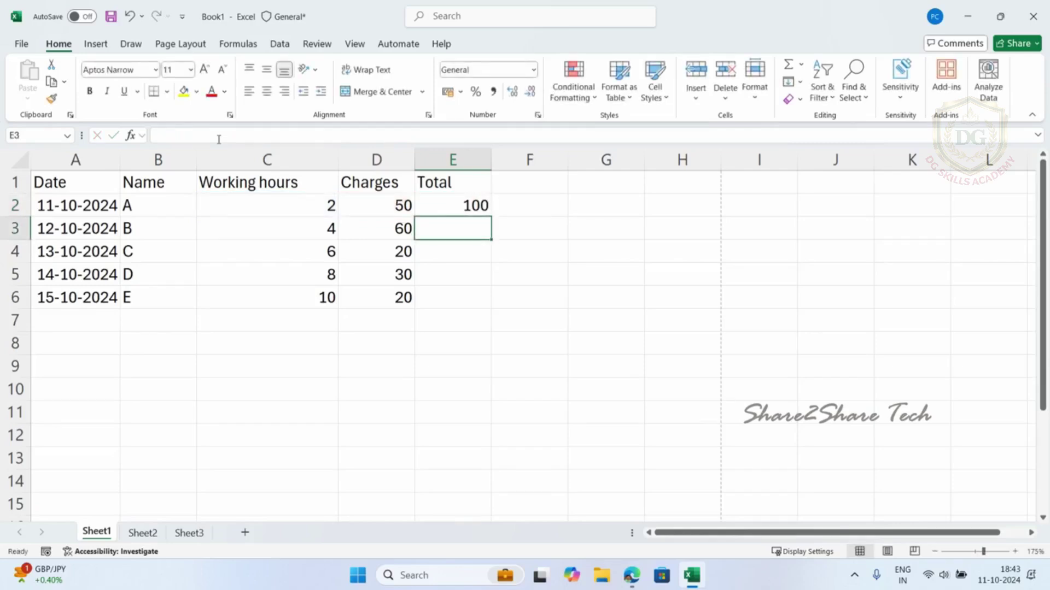
Fill the total formula from E2 down to E6 and highlight the filled range for review.
left_click(484, 211)
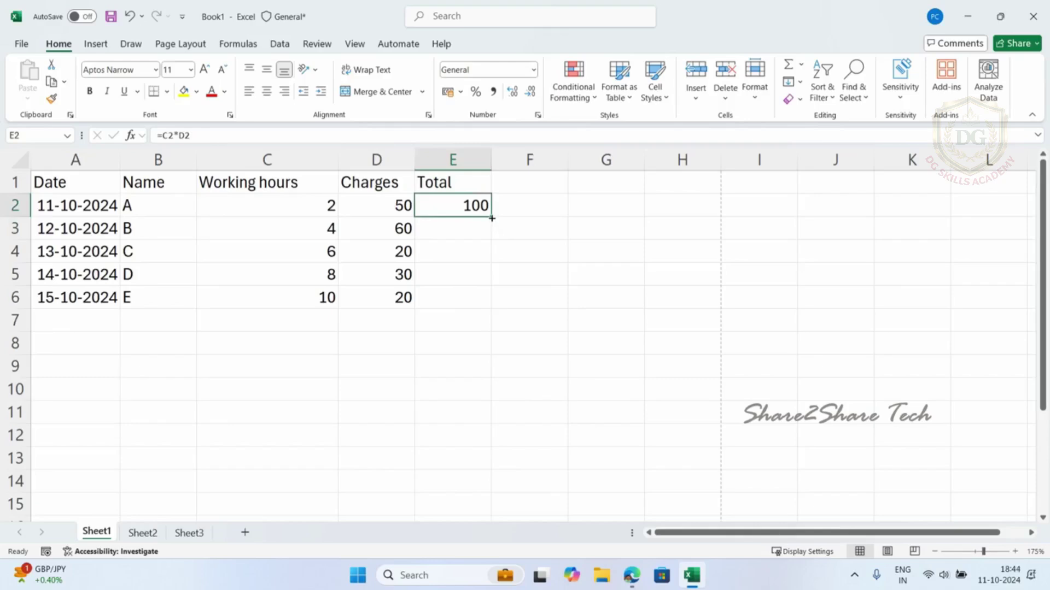
left_click_drag(491, 217, 492, 307)
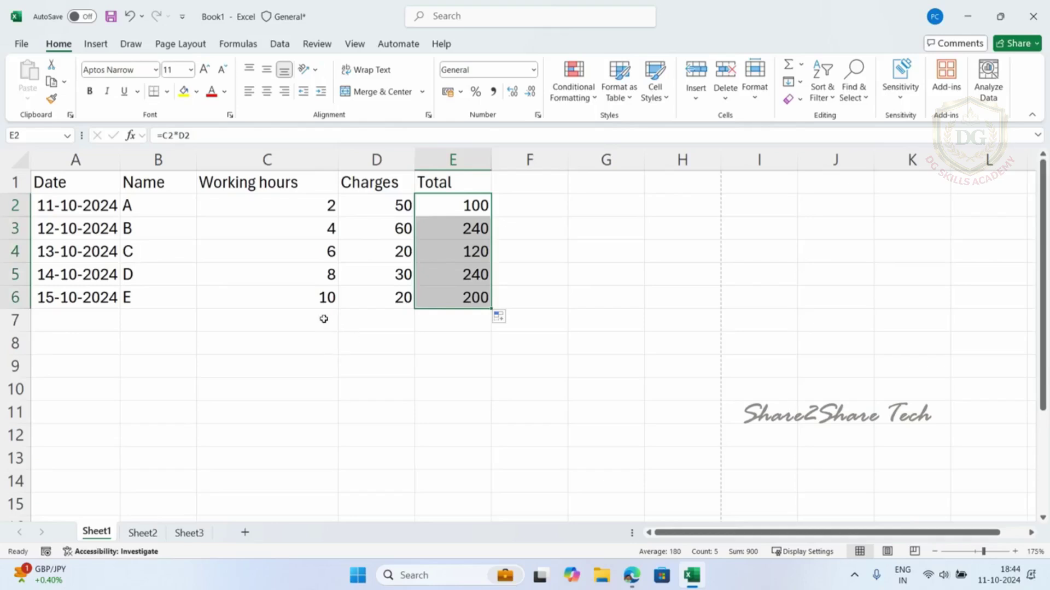
left_click(396, 322)
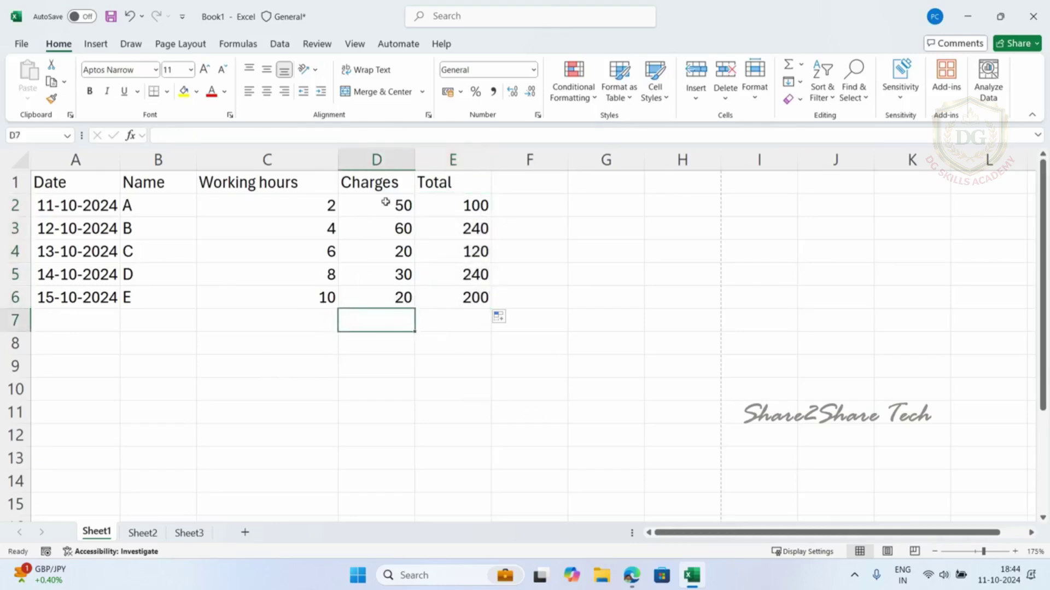
left_click_drag(447, 198, 454, 296)
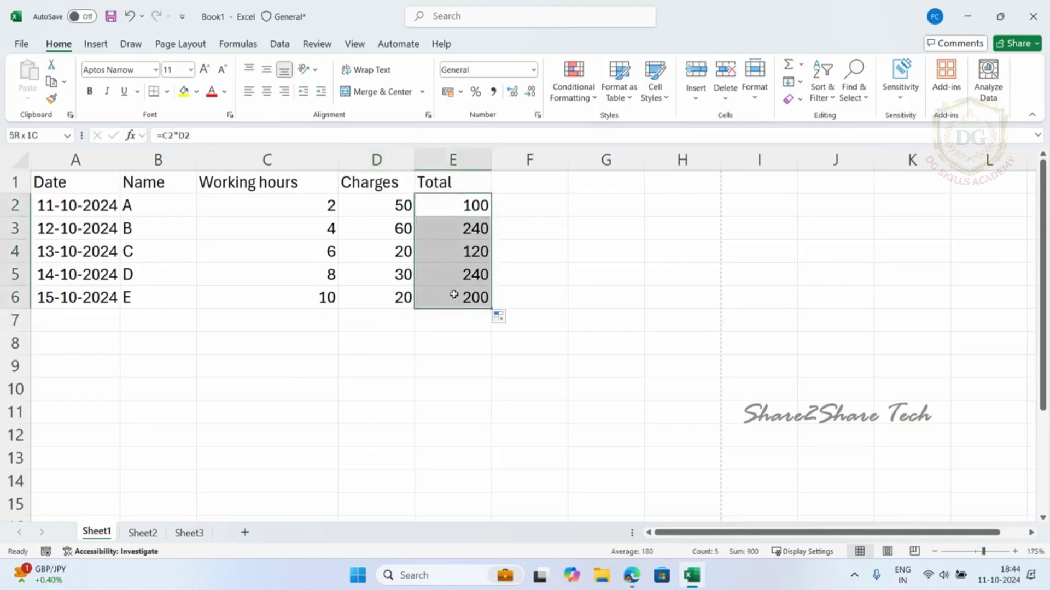
Label D8 "Total" and enter =SUM(E2:E6) in E8 to add up the totals.
left_click(427, 339)
double_click(386, 346)
type("Total")
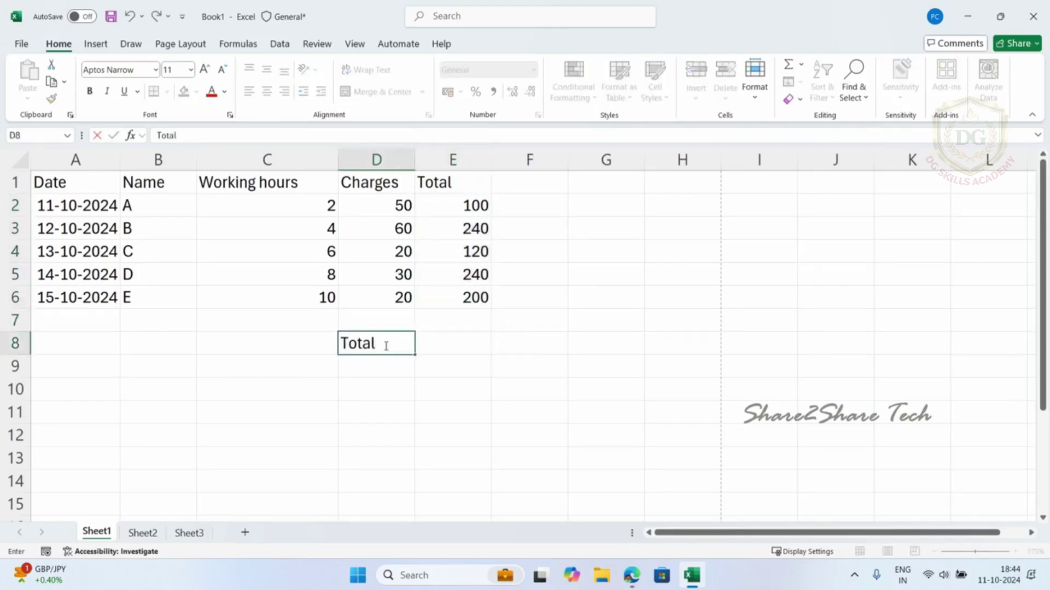
left_click(462, 342)
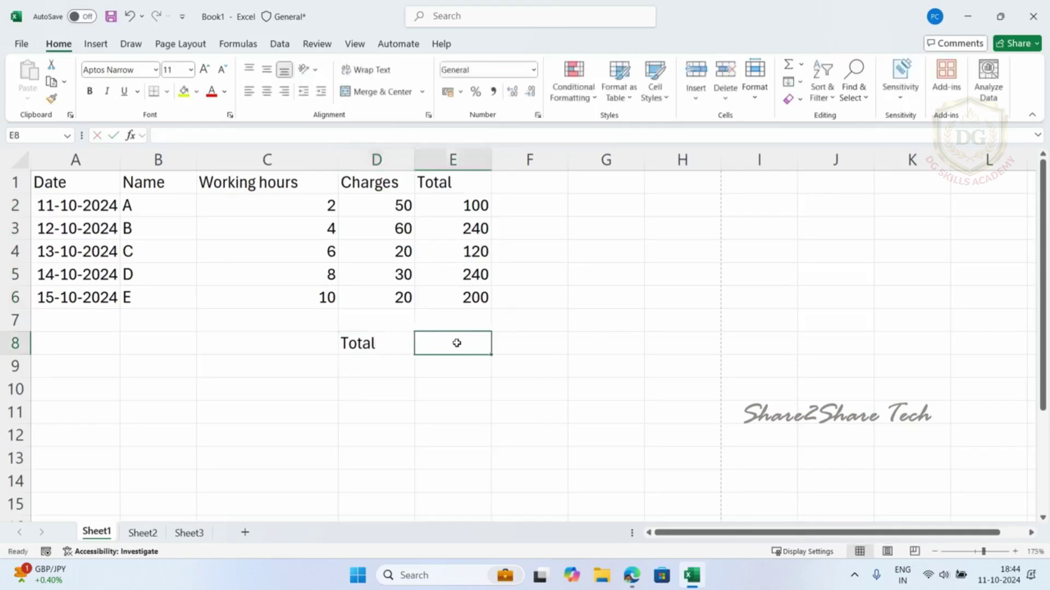
type("=")
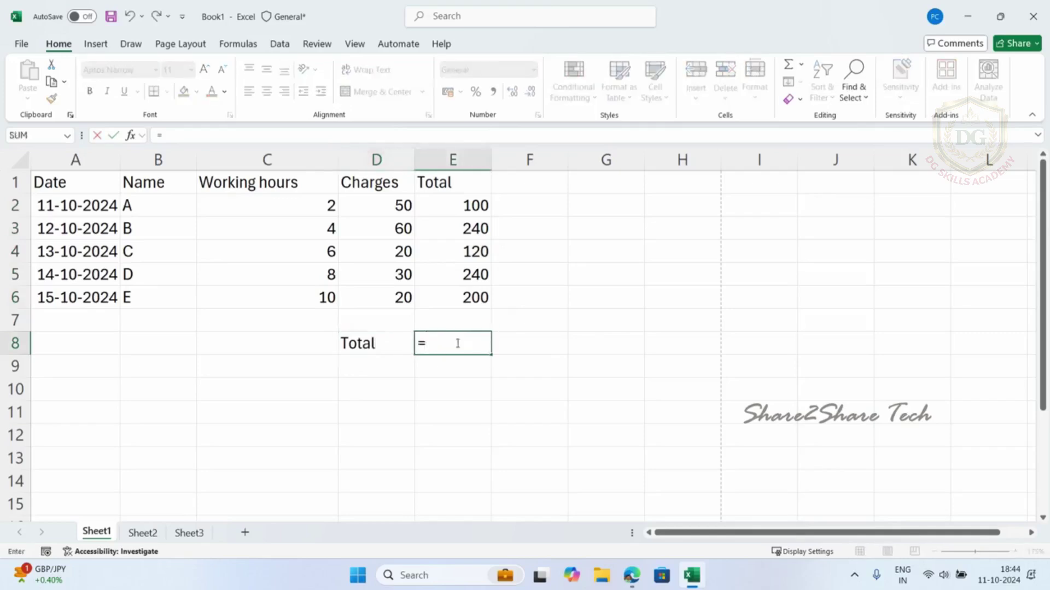
type("SUM")
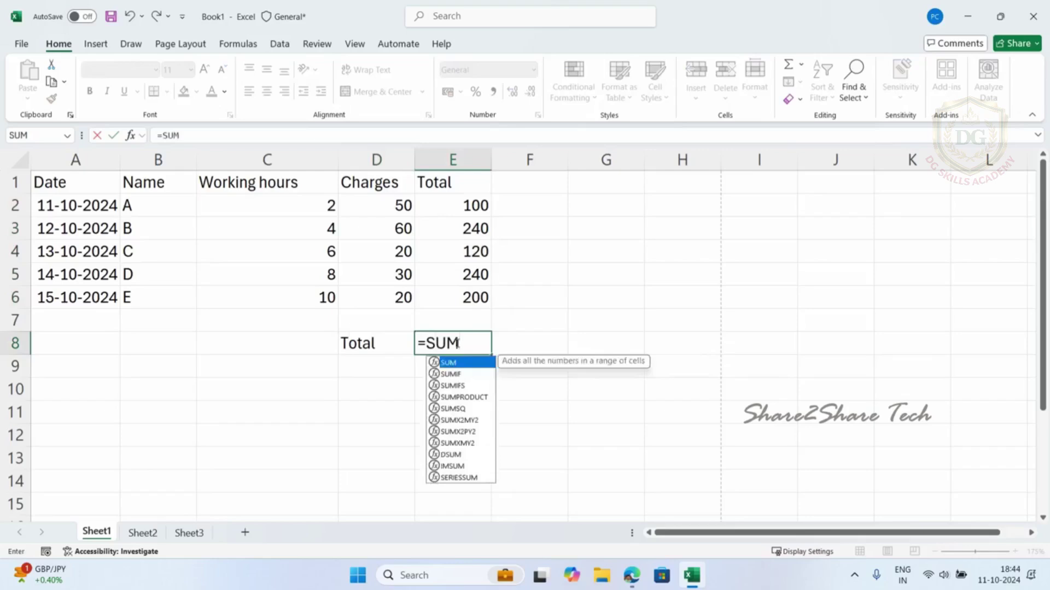
type("(")
left_click_drag(465, 204, 465, 296)
left_click(304, 136)
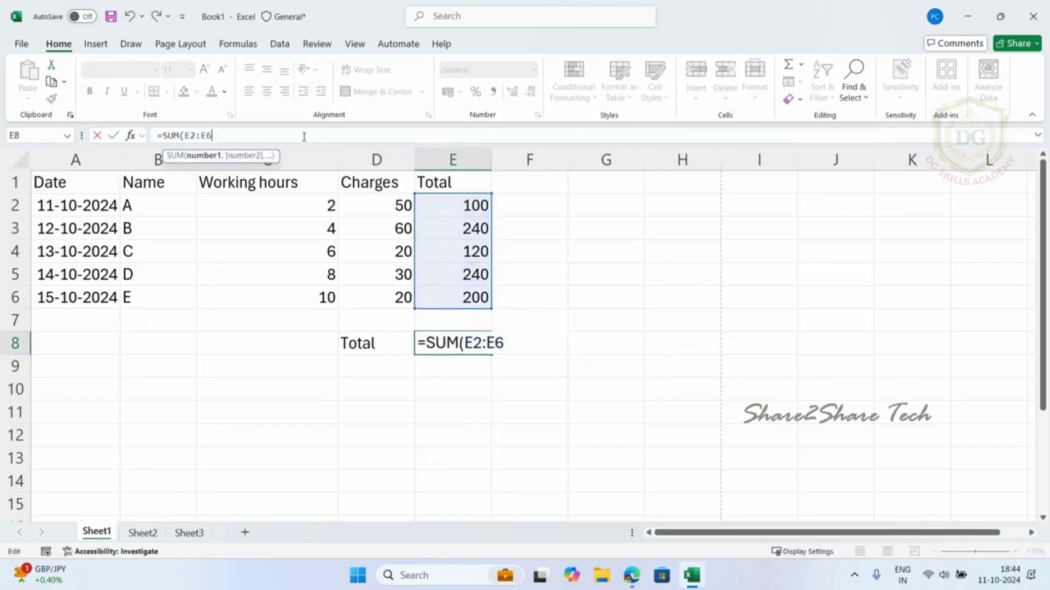
type(")")
key("Return")
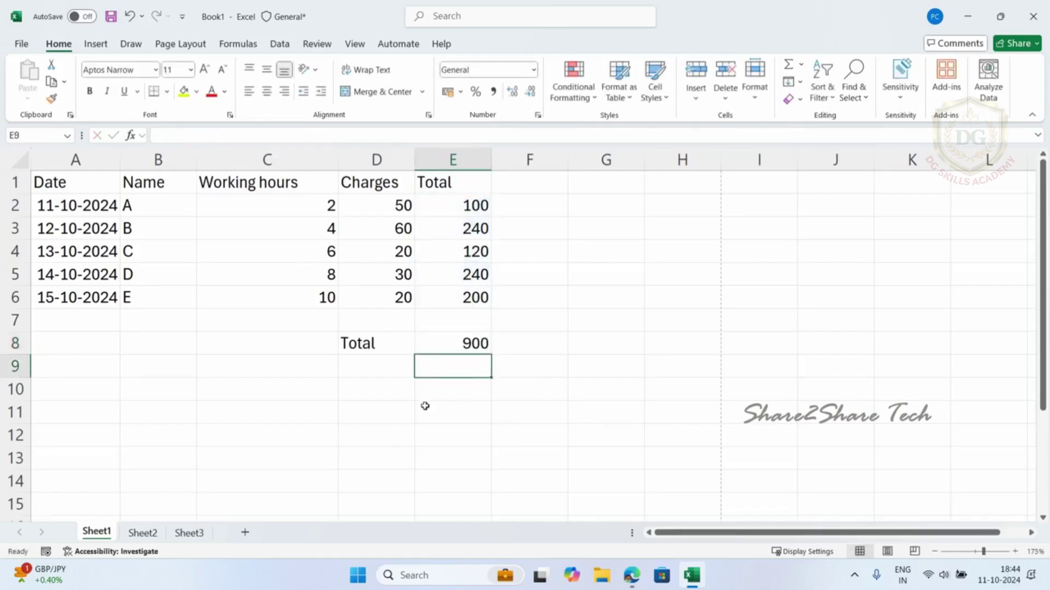
Label D9 "Min" and enter =MIN(E2:E6) in E9 to find the smallest total.
left_click(378, 370)
type("Min")
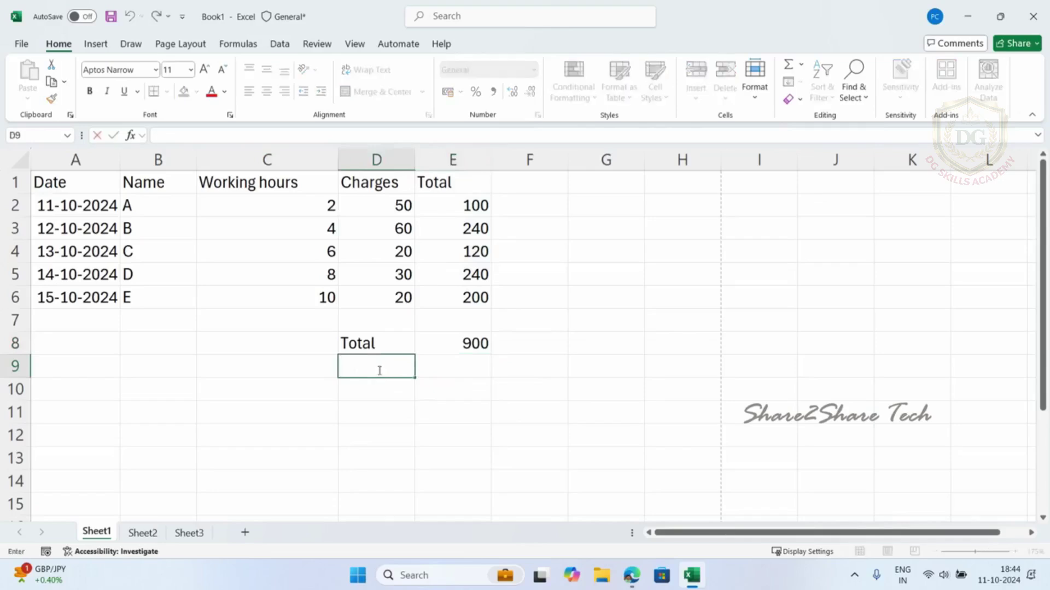
left_click(467, 367)
type("=M")
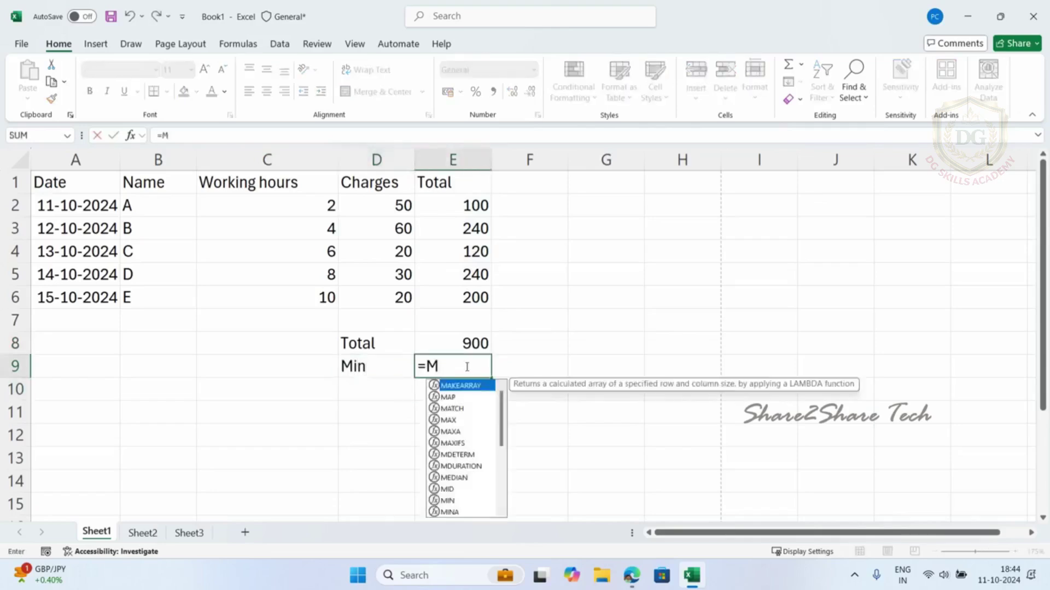
type("IN(")
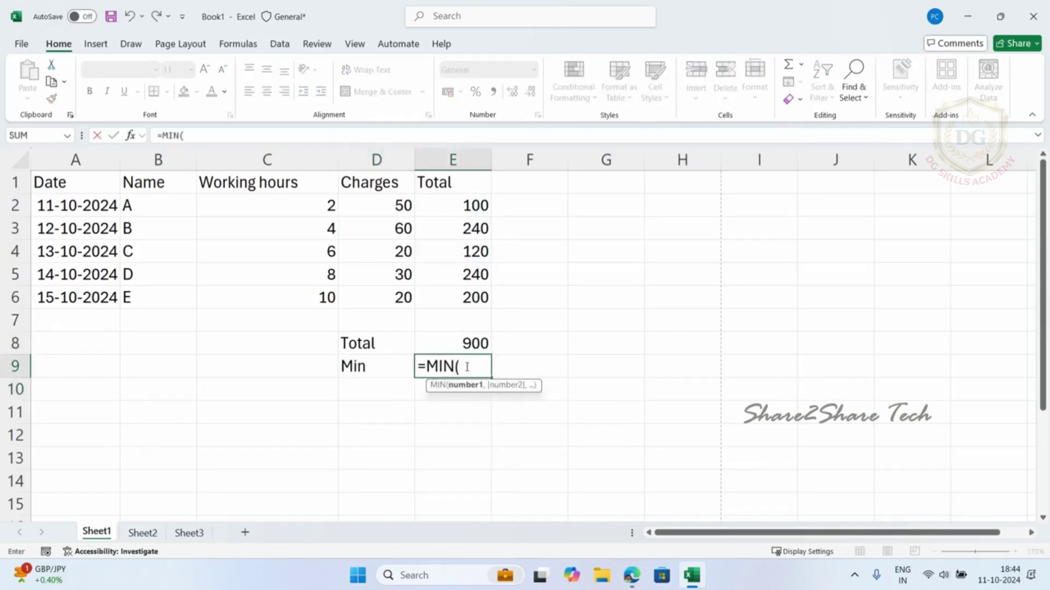
left_click_drag(445, 204, 452, 298)
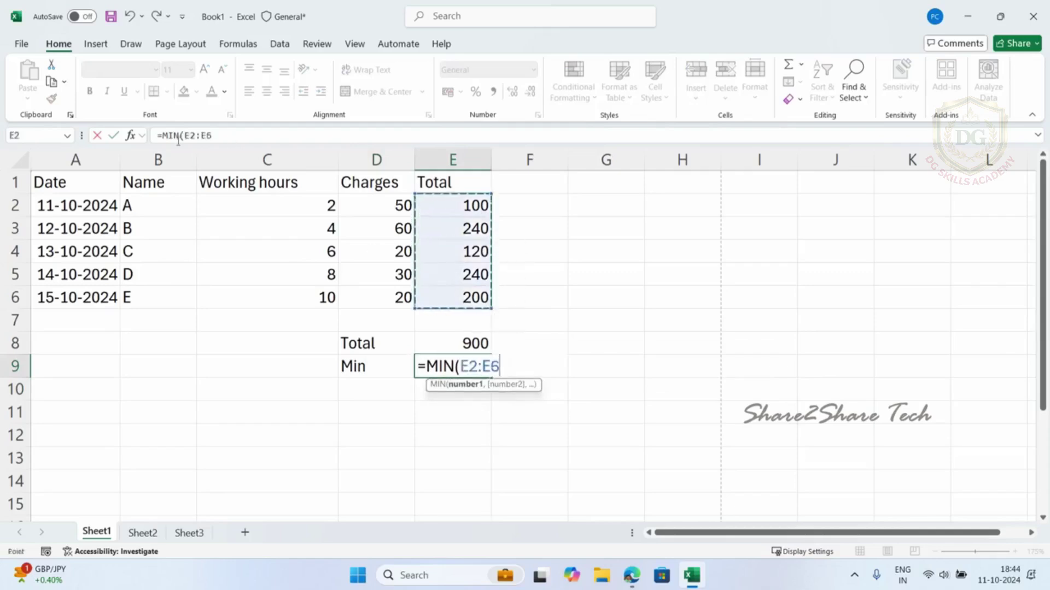
left_click(235, 135)
type(")")
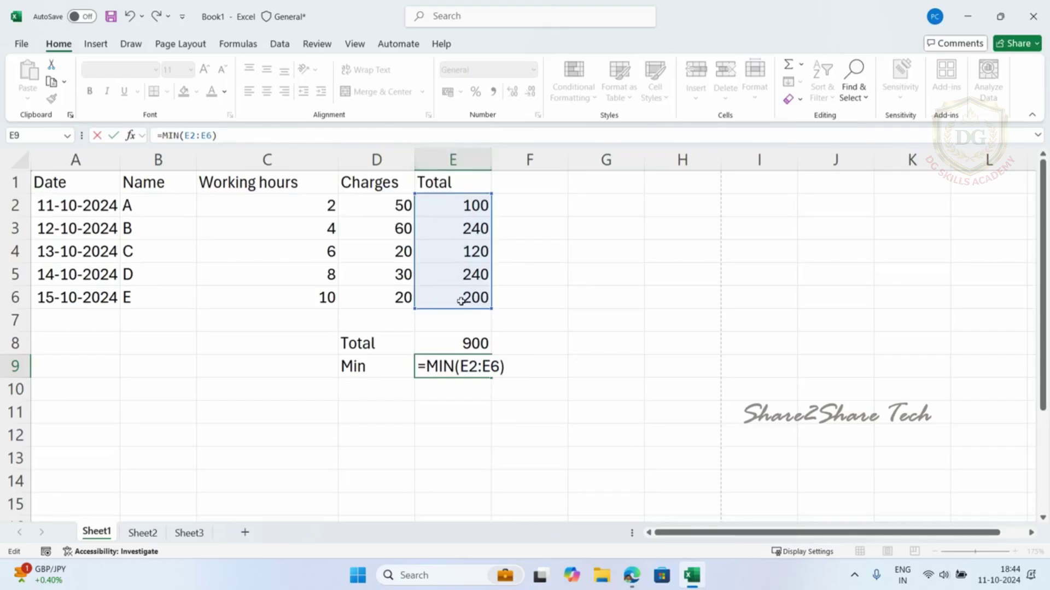
left_click(188, 136)
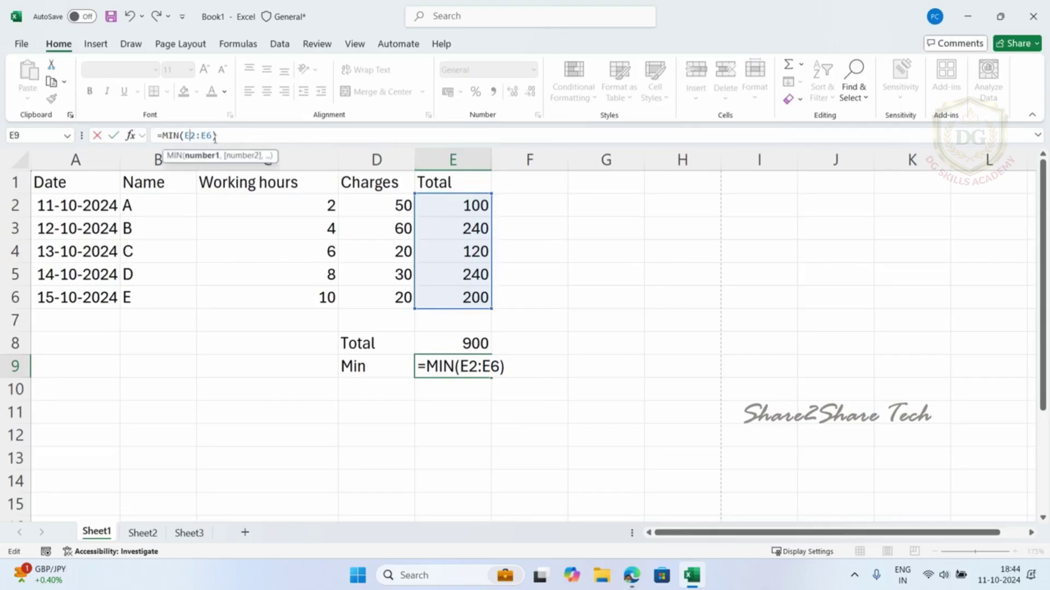
left_click_drag(213, 136, 184, 136)
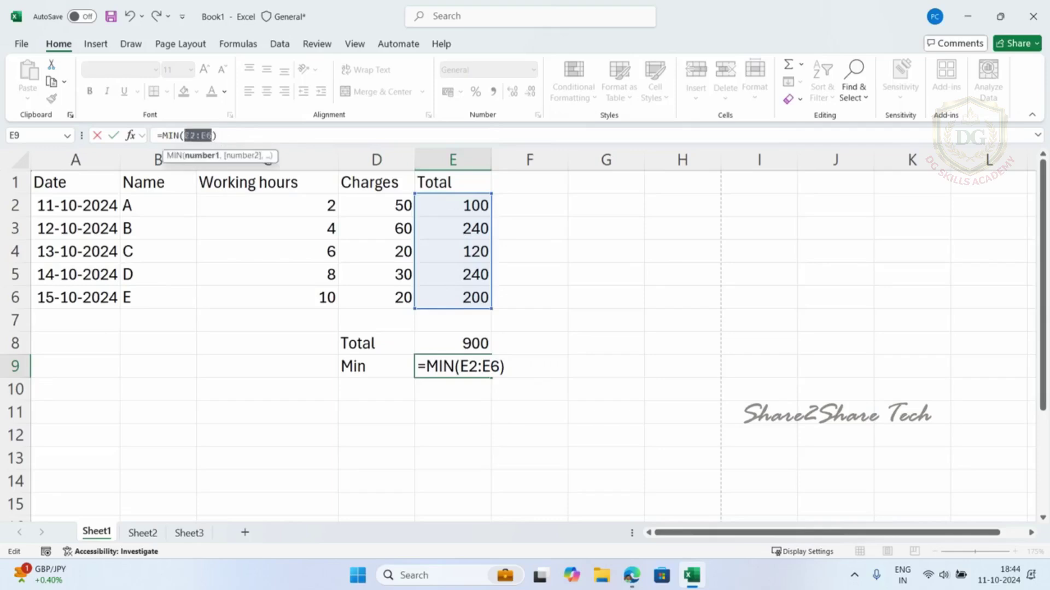
left_click(246, 136)
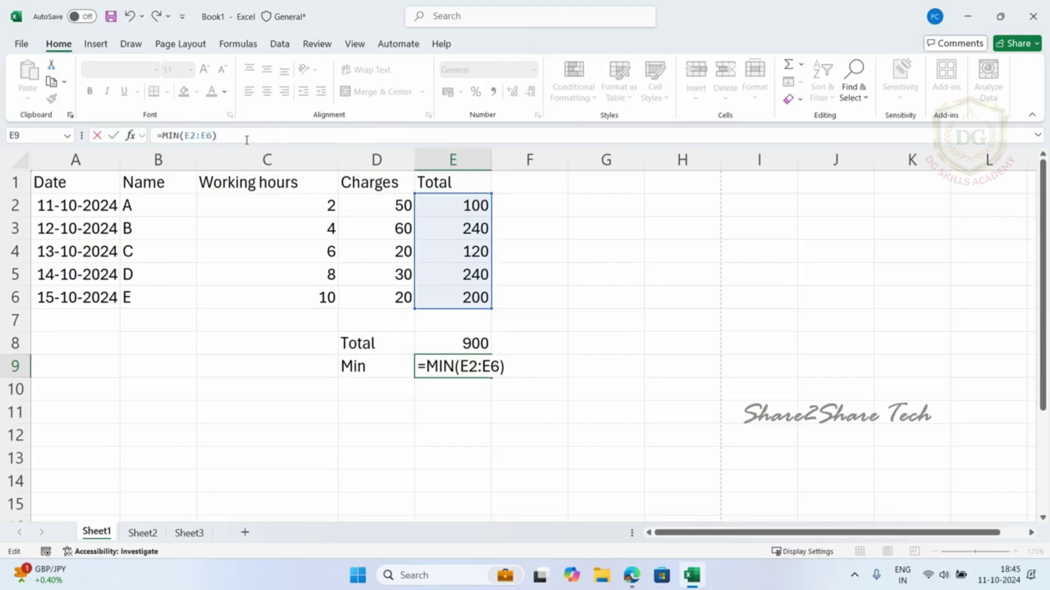
key("Return")
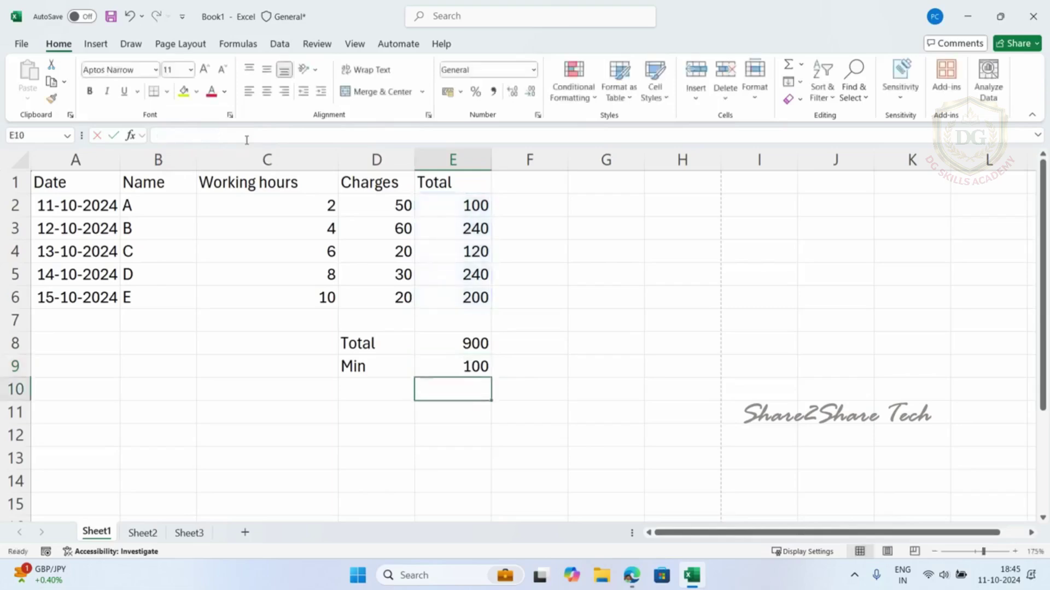
Check the minimum in E9 against the total in E2 and the matching name in B2.
left_click(463, 365)
left_click(455, 211)
left_click(169, 205)
left_click(457, 213)
Label D10 "Max" and enter =MAX(E2:E6) in E10 to find the largest total.
double_click(366, 389)
type("Max")
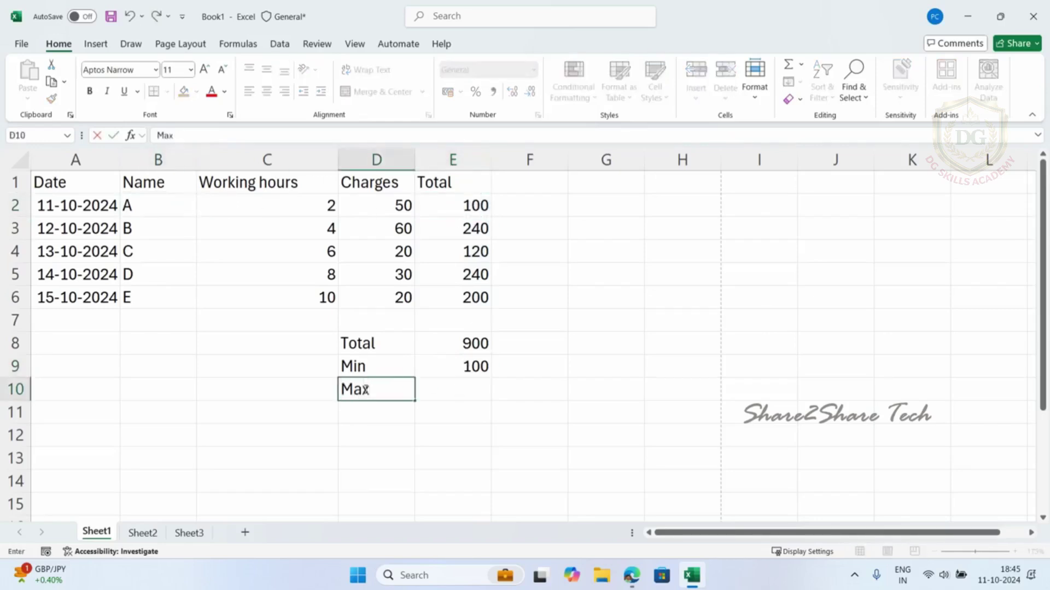
left_click(445, 389)
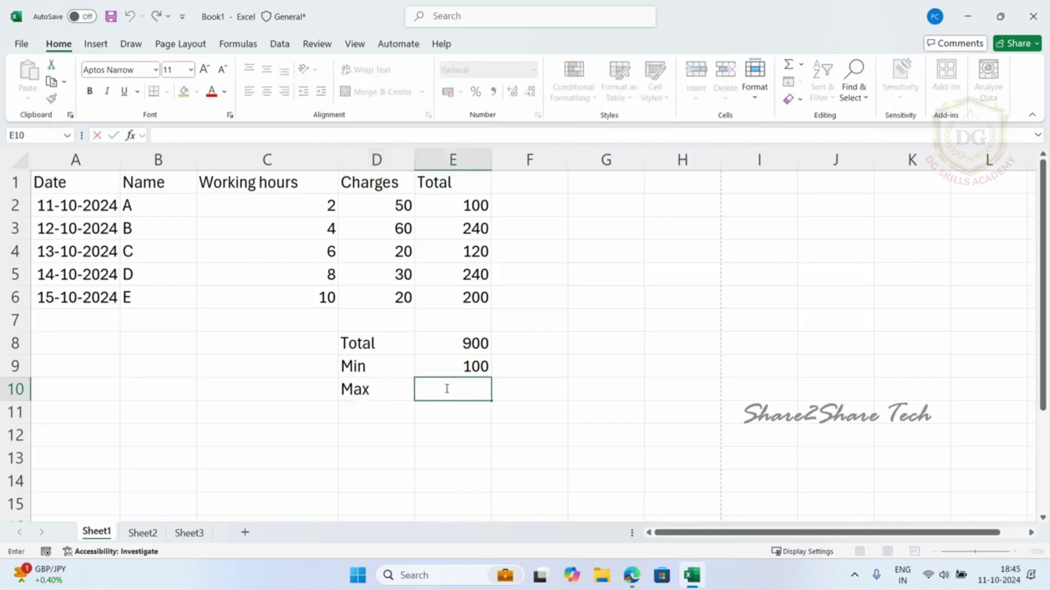
type("=MAX")
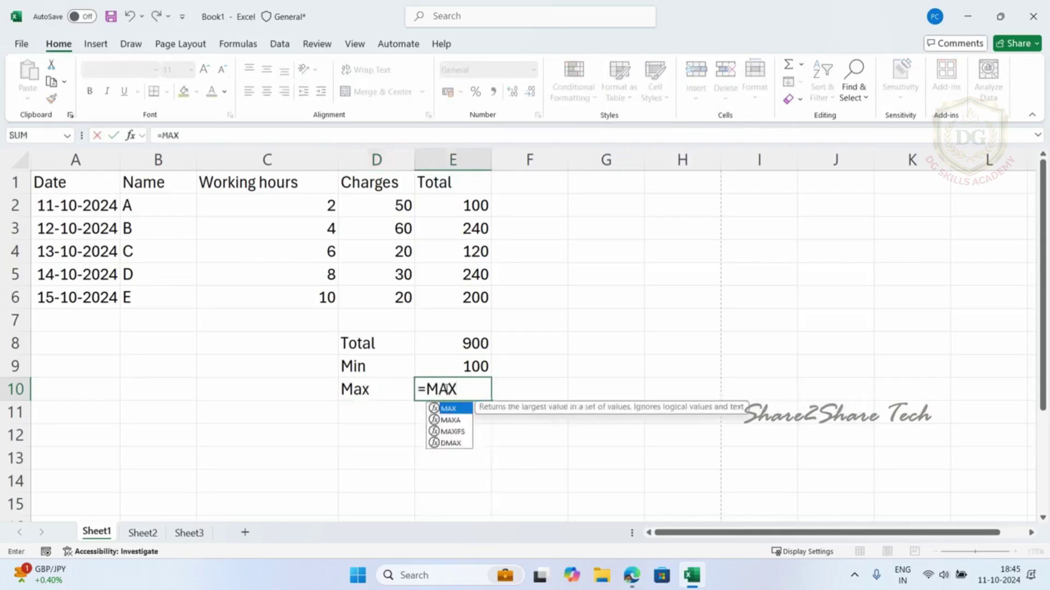
type("(")
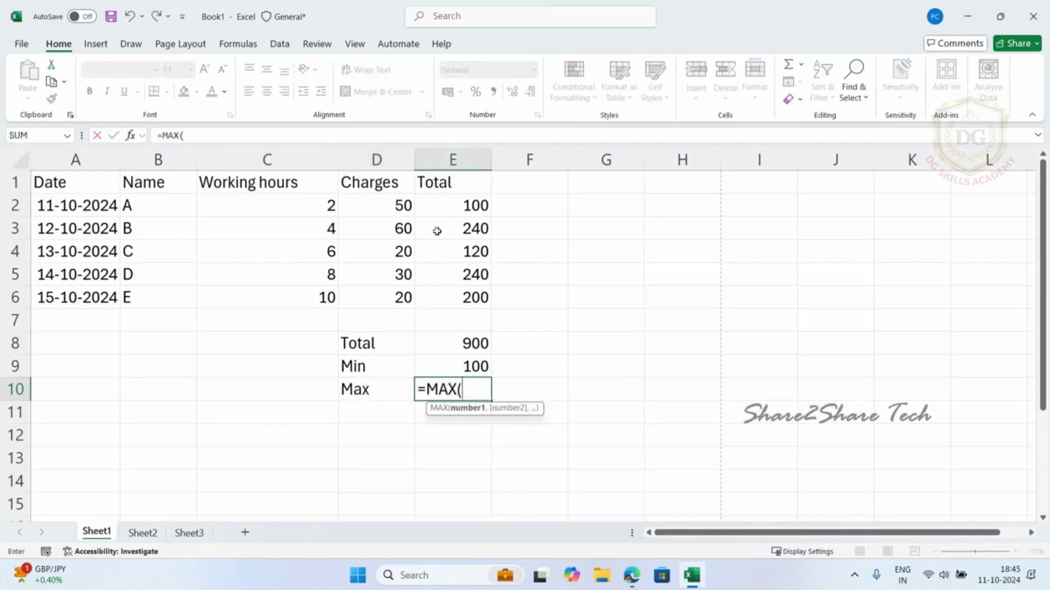
left_click_drag(440, 206, 442, 298)
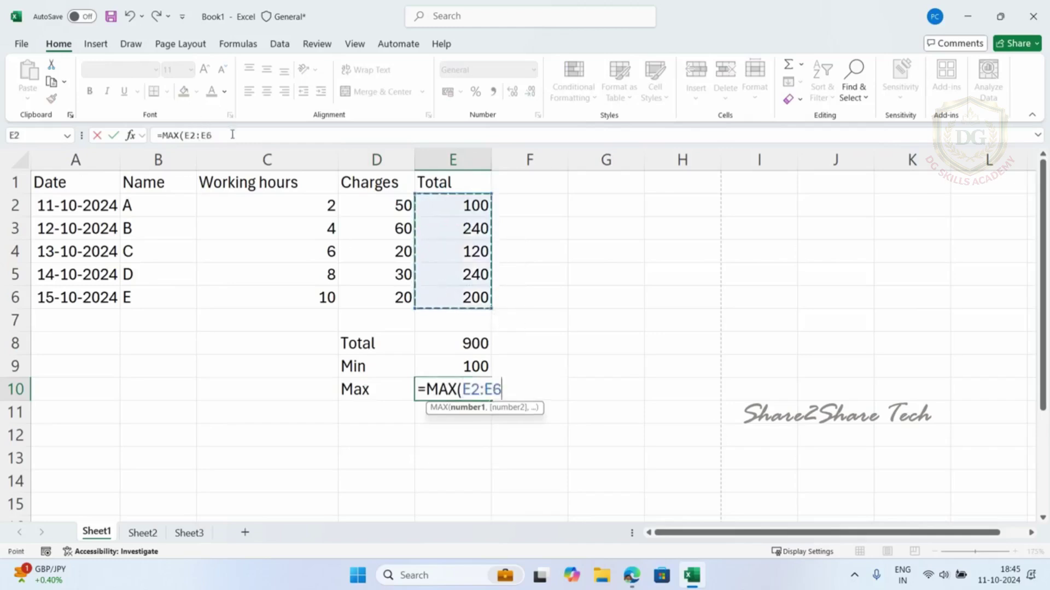
type(")")
key("Return")
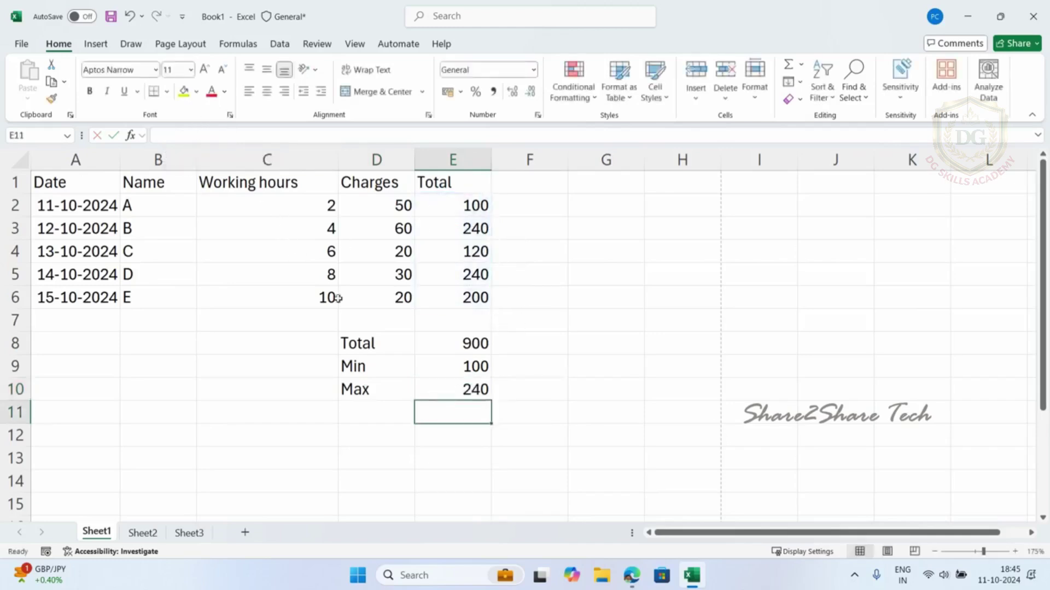
Check the maximum in E10 against the total in E3 and the matching names in B3 and B5.
left_click(437, 392)
left_click(476, 230)
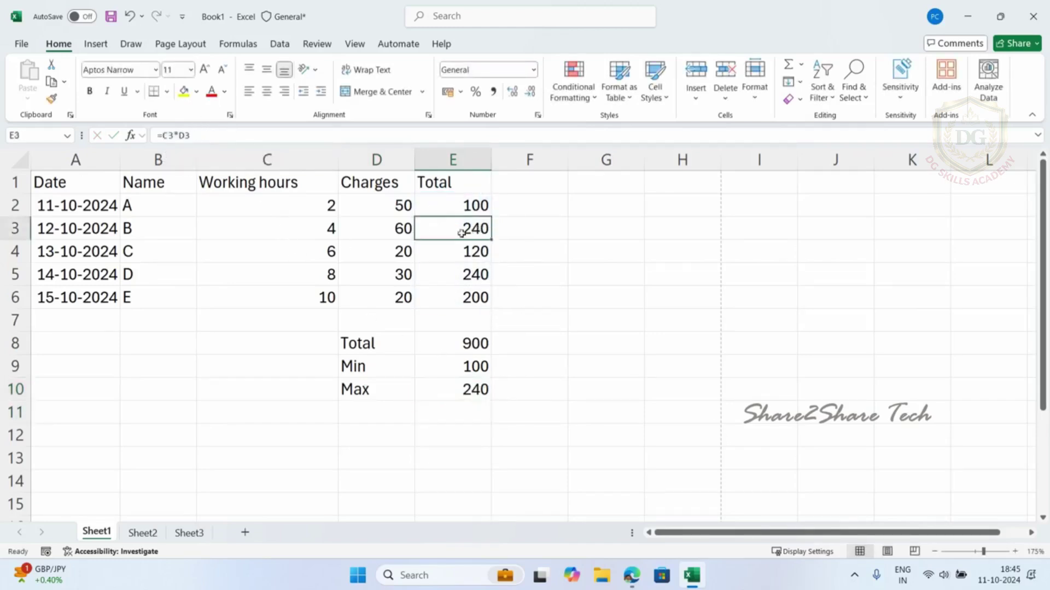
left_click(133, 230)
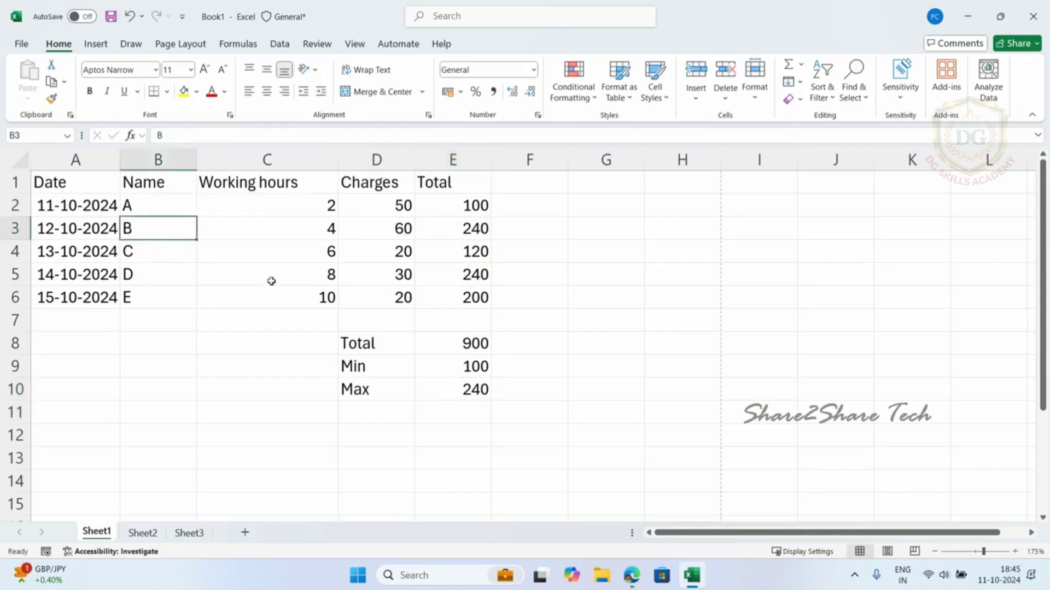
left_click(131, 280)
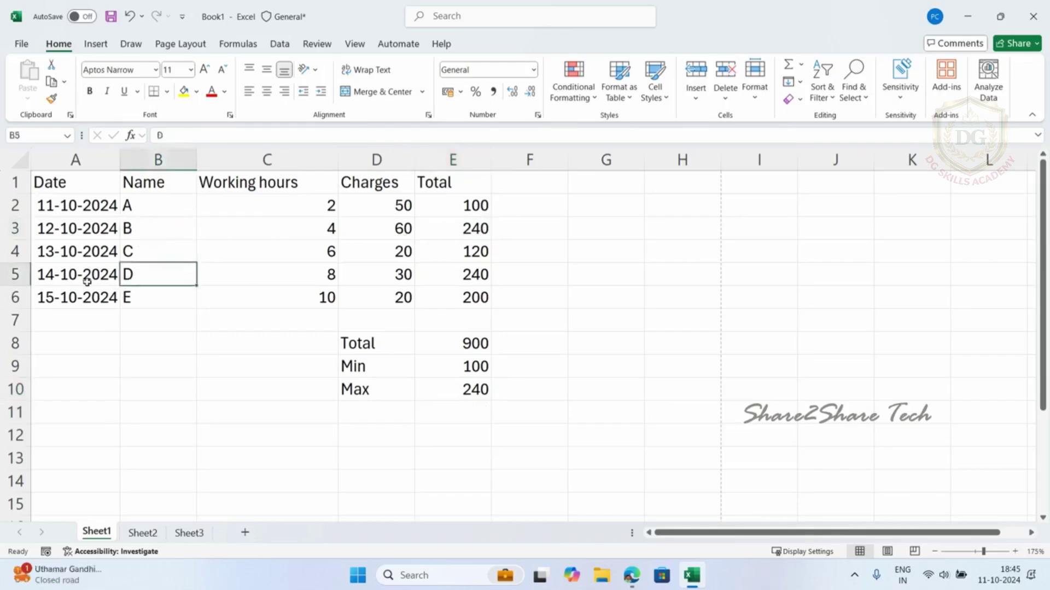
left_click(466, 395)
Label D11 "Avg" and average E2:E6 in E11, accepting the formula correction to =AVERAGE(E2:E6), and review the averaged cells.
double_click(372, 419)
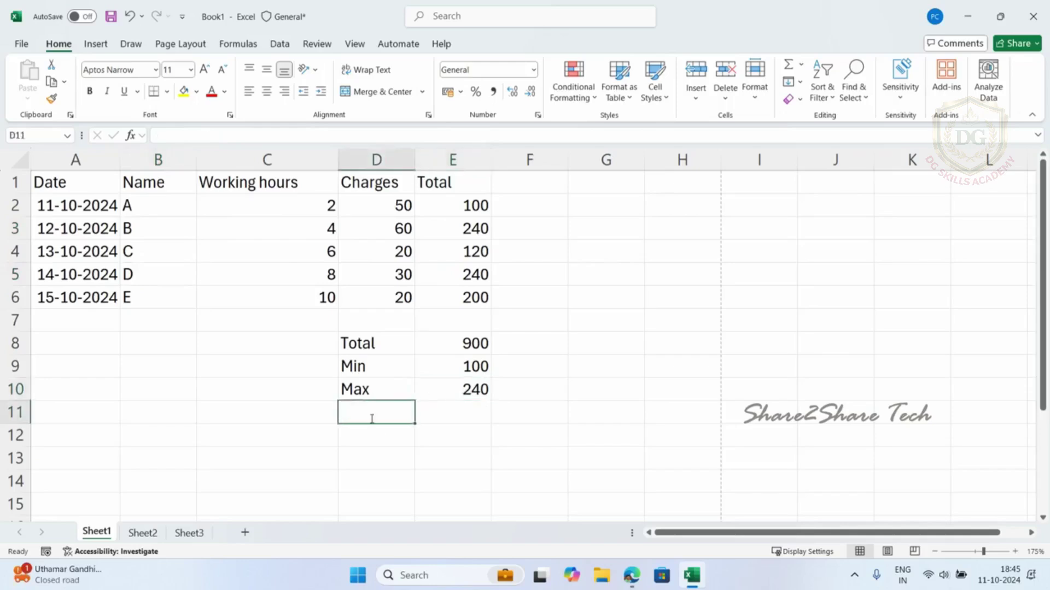
type("Avg")
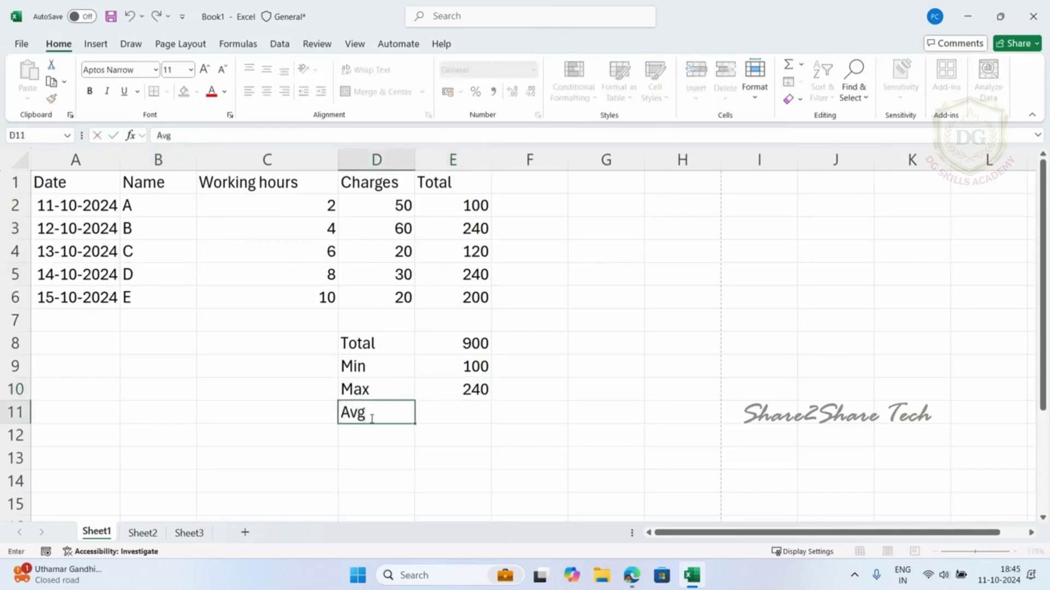
left_click(468, 418)
type("=AVG")
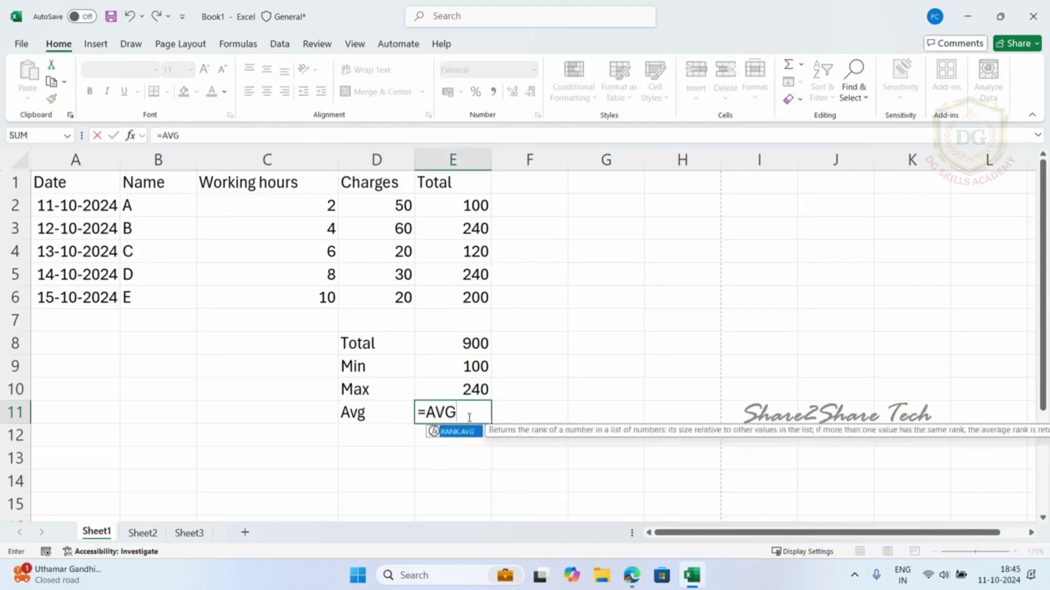
type("(")
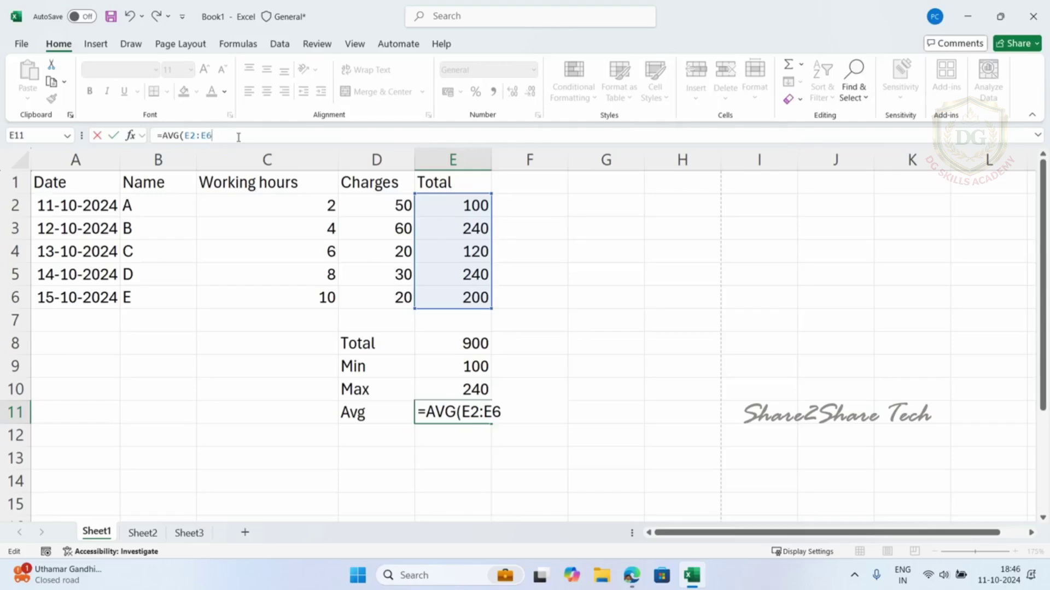
type(")")
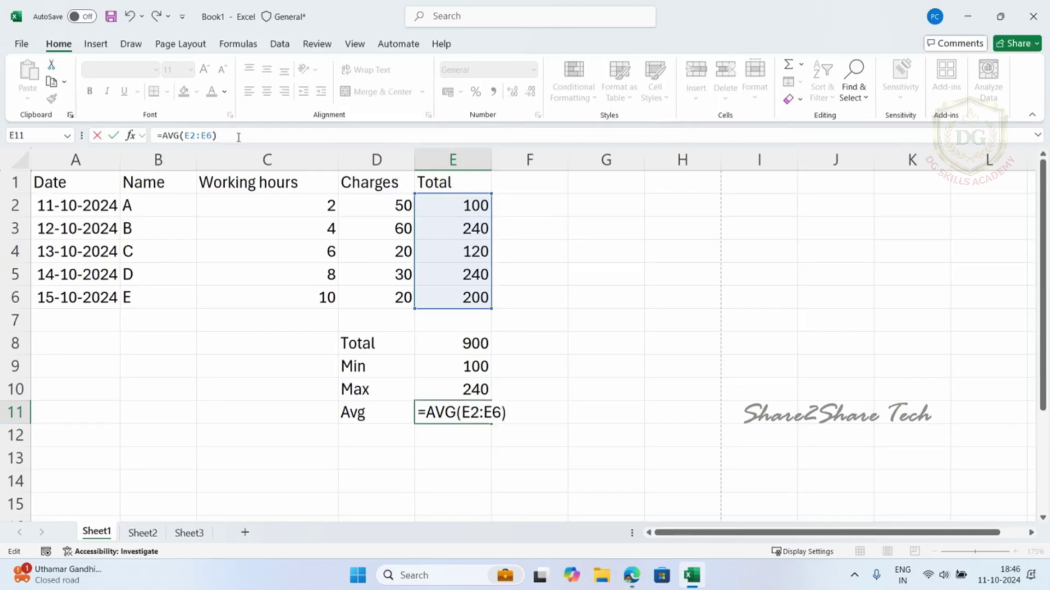
key("Return")
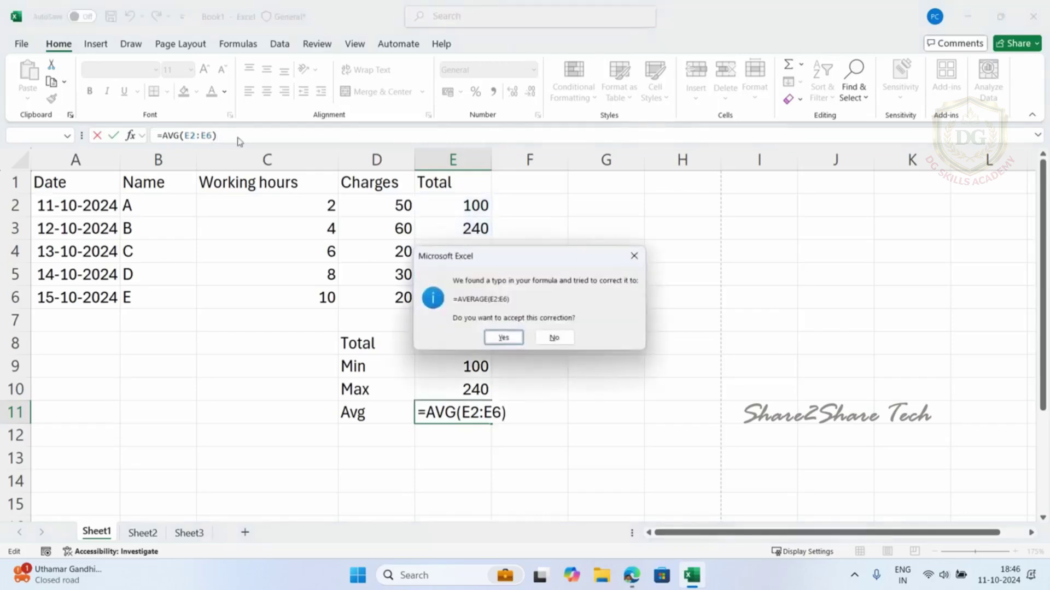
left_click(502, 338)
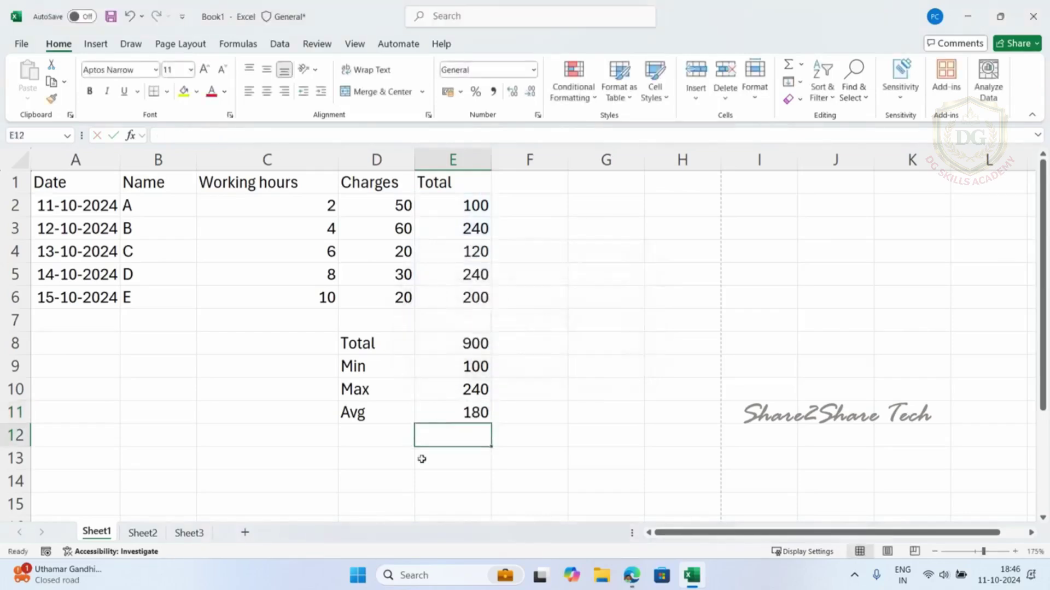
left_click(454, 417)
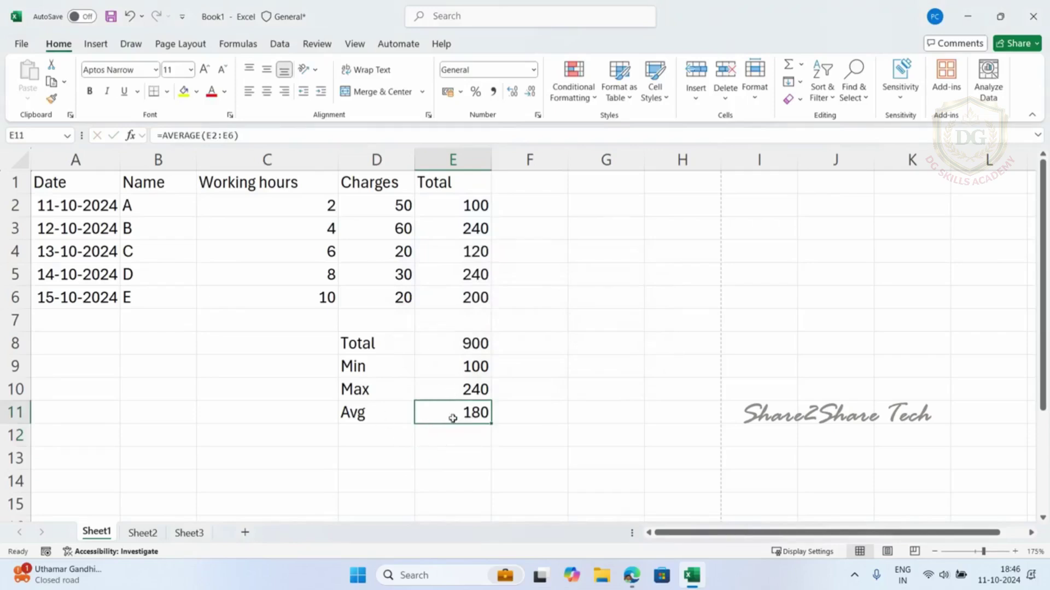
left_click_drag(455, 205, 446, 298)
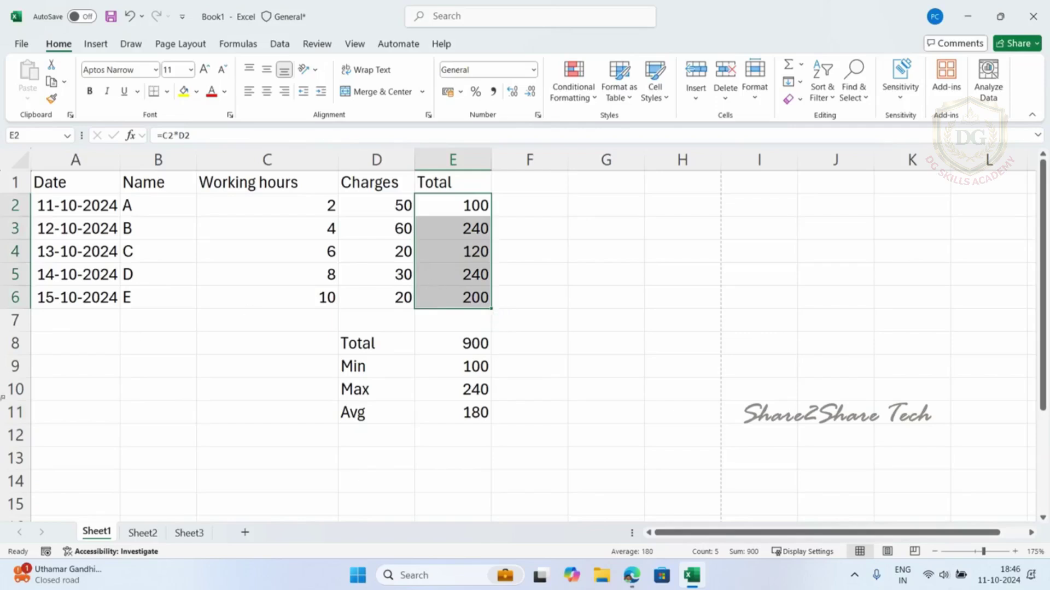
Remove the Total, Min, Max and Avg summary from rows 8 to 11.
left_click_drag(16, 343, 18, 417)
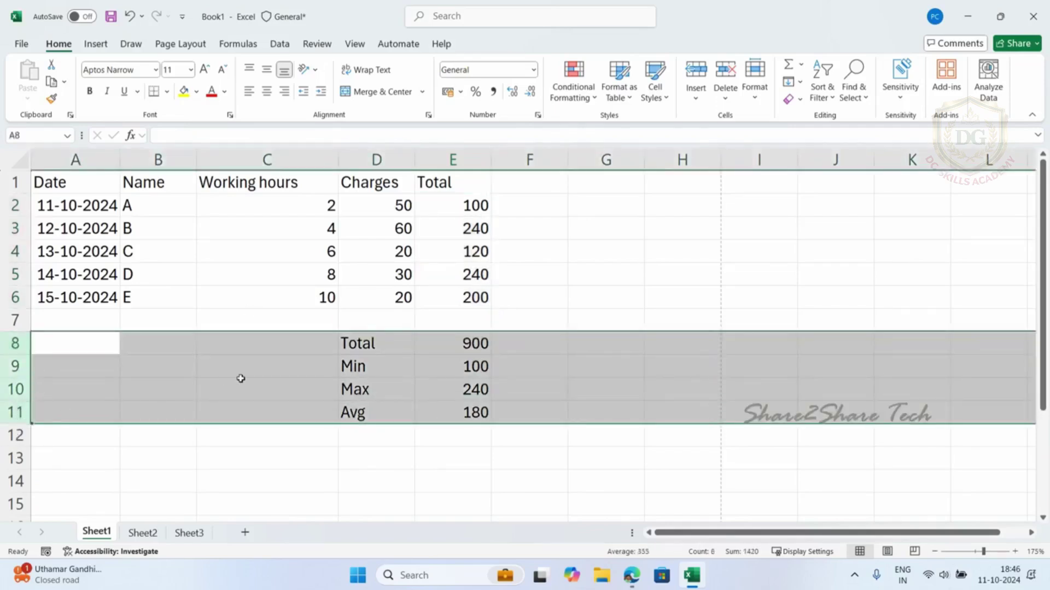
right_click(239, 377)
left_click(296, 273)
left_click(290, 344)
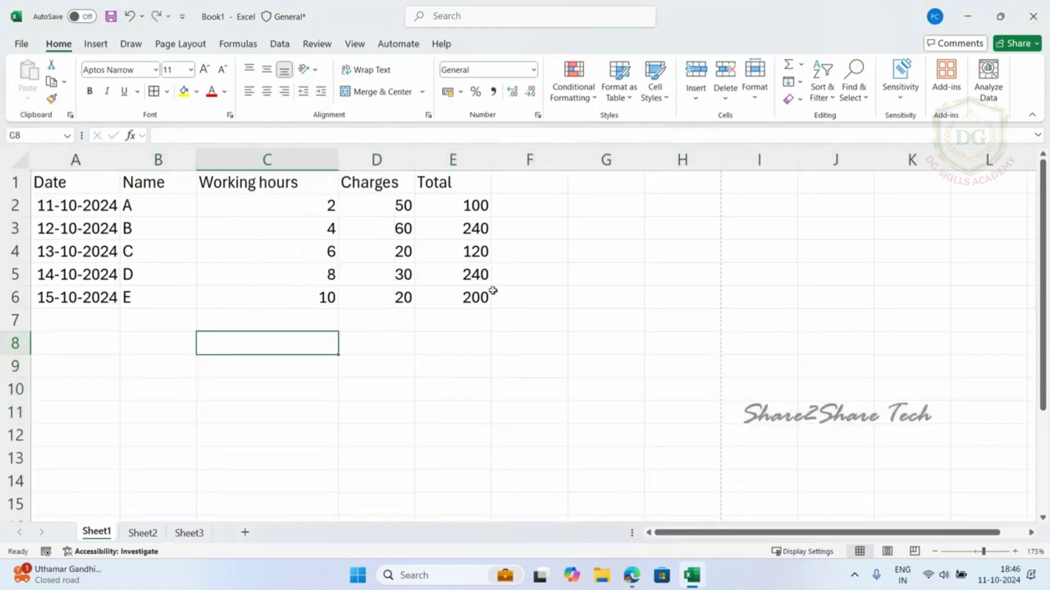
Apply all borders to the data range A1:E6.
left_click_drag(76, 184, 425, 295)
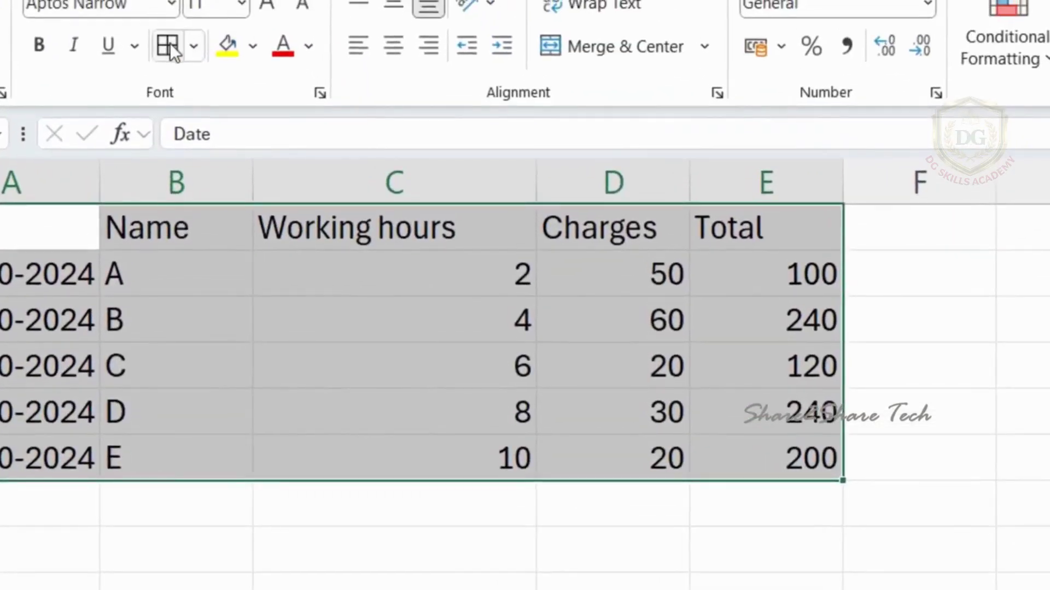
left_click(168, 46)
key("ctrl+q")
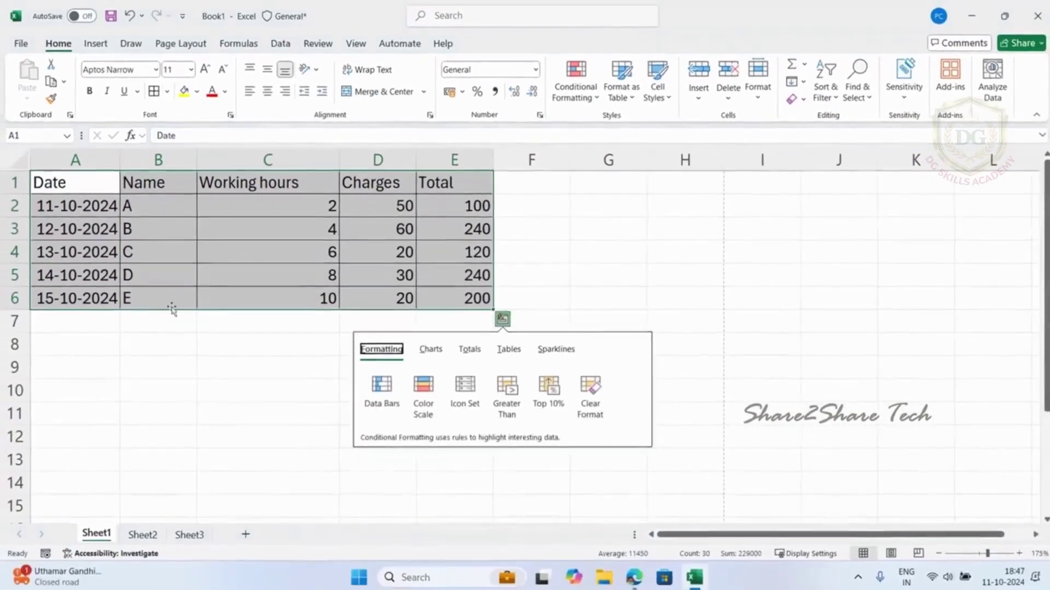
left_click(203, 399)
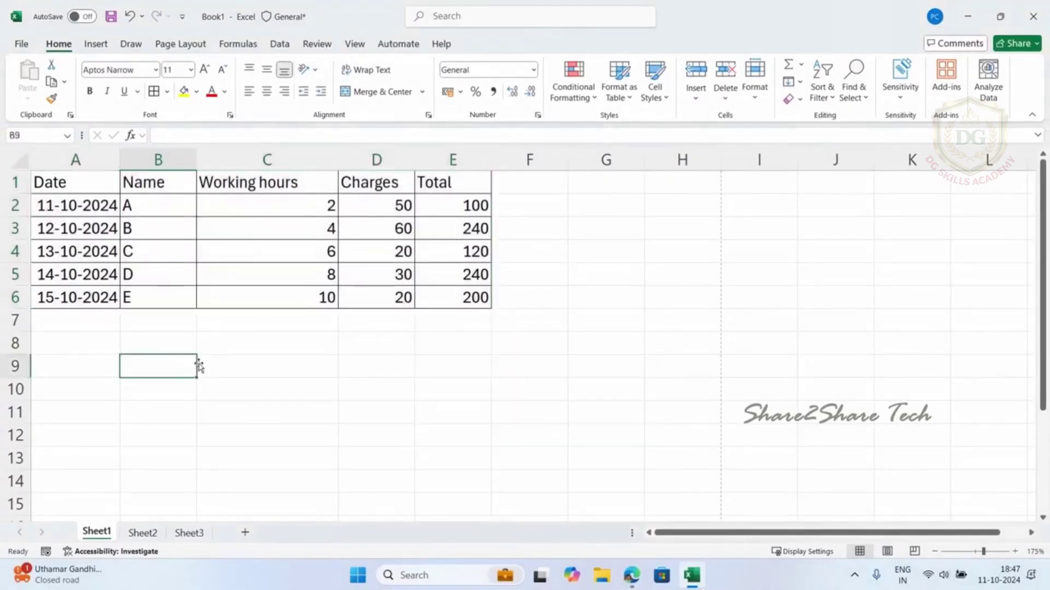
Format A1:E6 as a table with headers, using the Light style with a solid green header row, and review the result.
left_click_drag(88, 189, 448, 294)
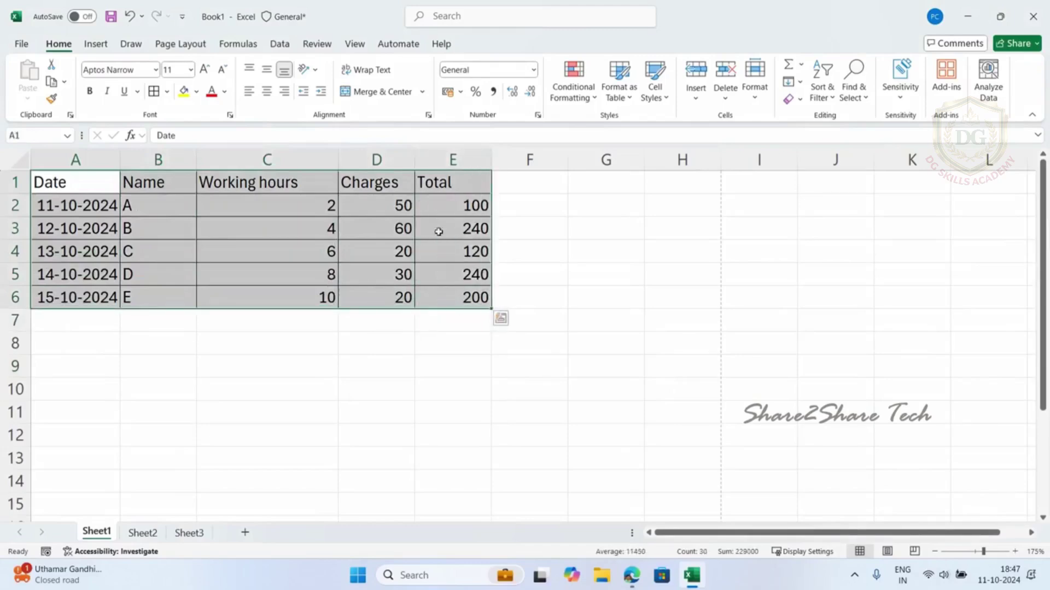
left_click_drag(77, 182, 430, 295)
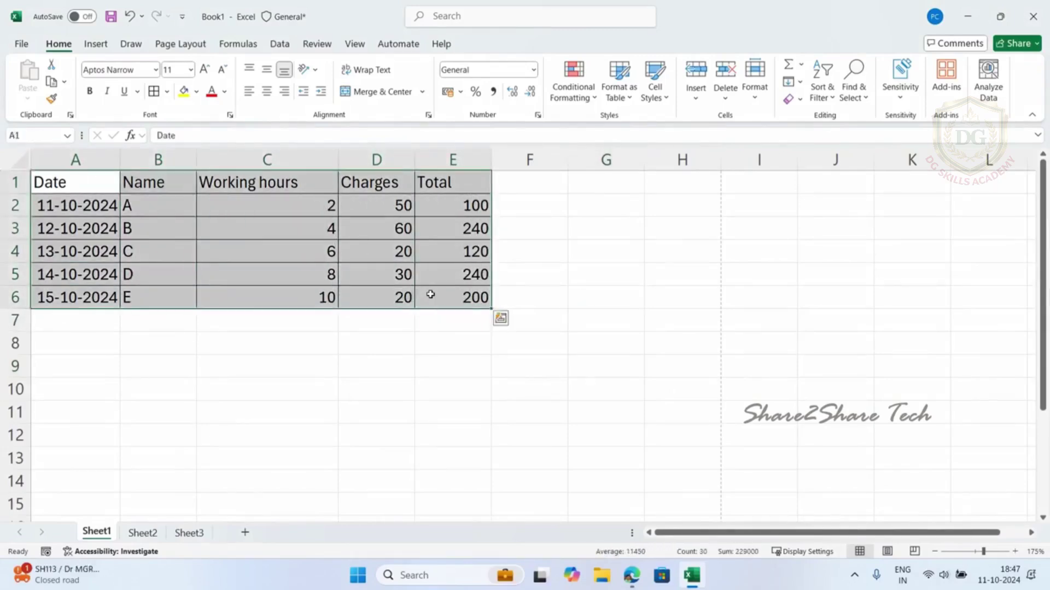
key("ctrl+q")
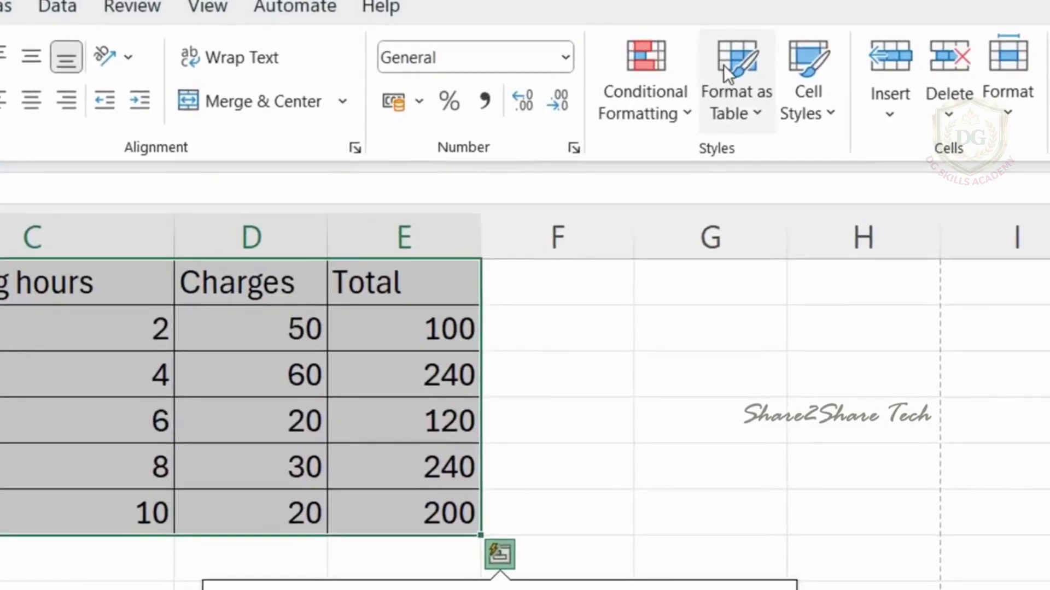
left_click(750, 98)
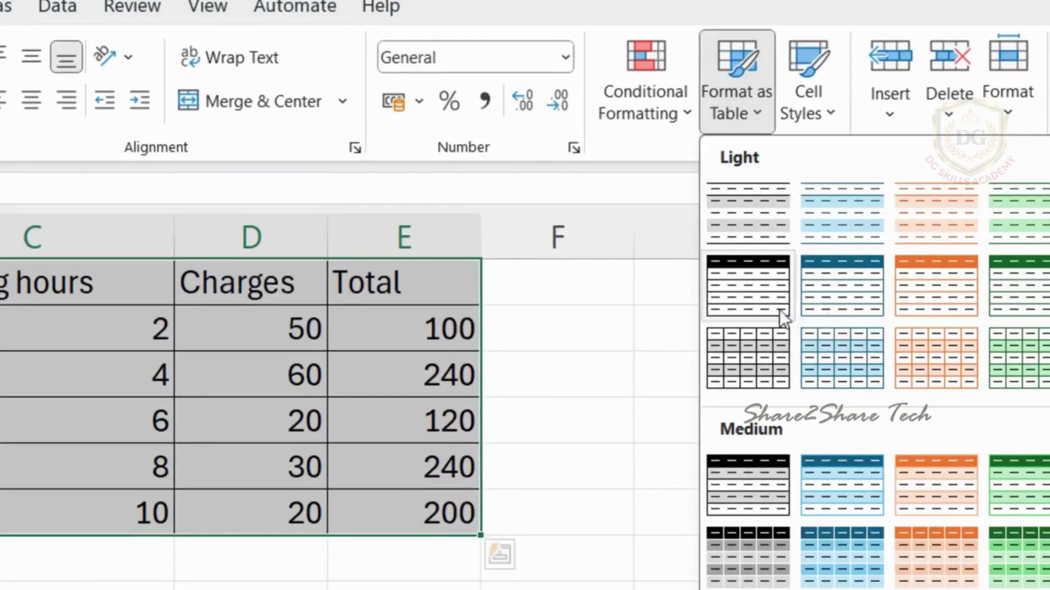
left_click(1010, 305)
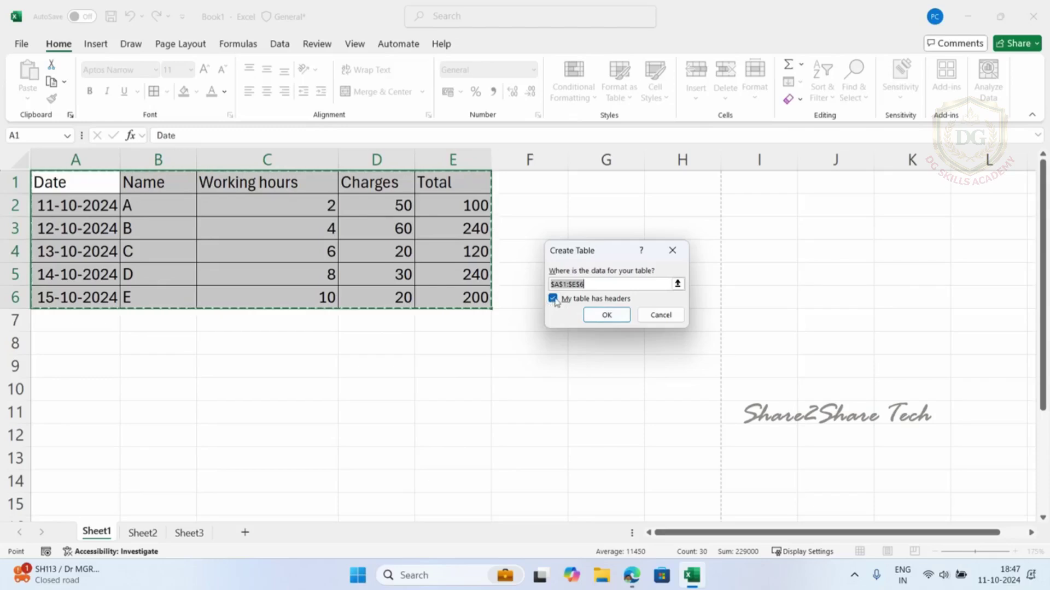
left_click(607, 316)
left_click(136, 273)
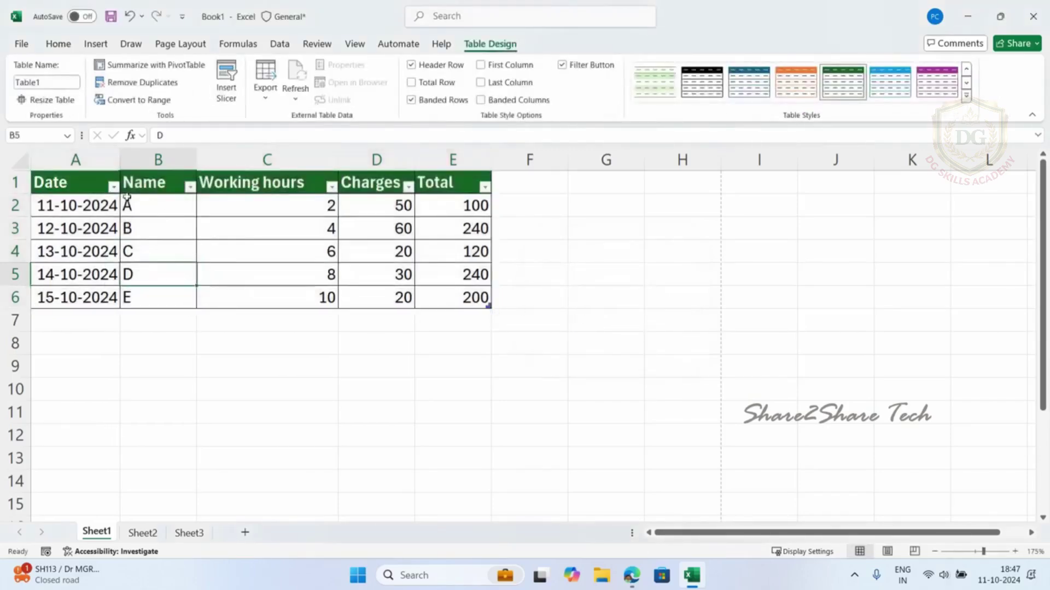
left_click_drag(52, 184, 459, 295)
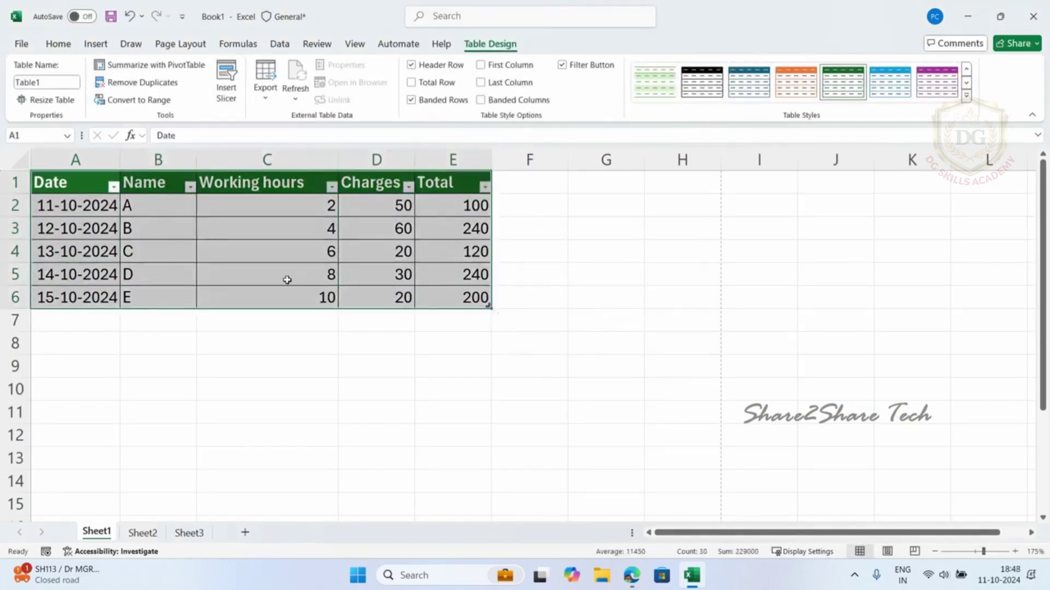
left_click(529, 228)
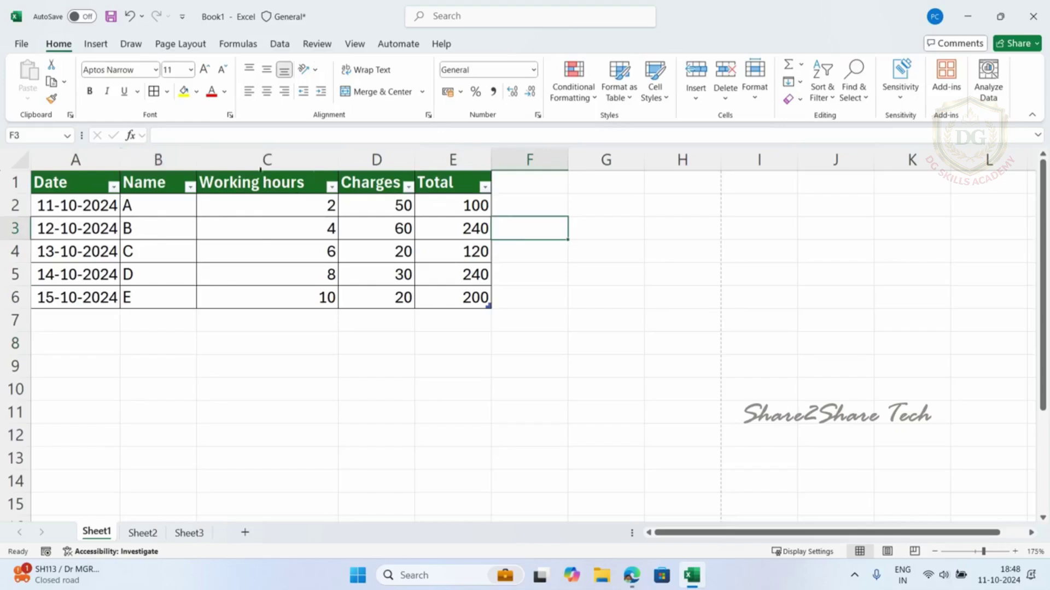
Set the Charges values in D2:D6 to font size 18 and make them bold.
left_click(374, 171)
left_click(190, 70)
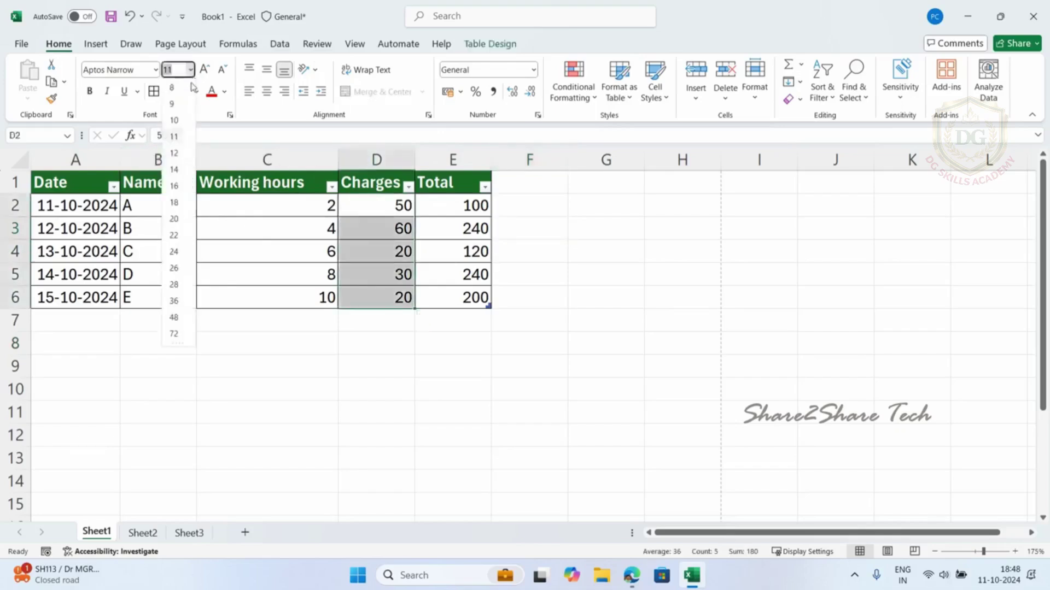
left_click(174, 206)
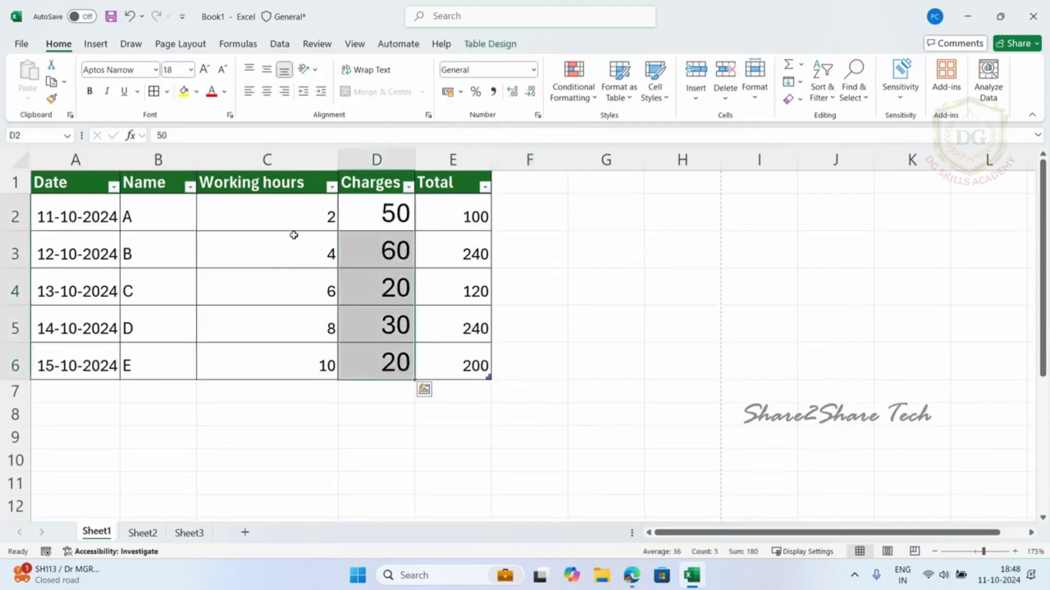
left_click(90, 91)
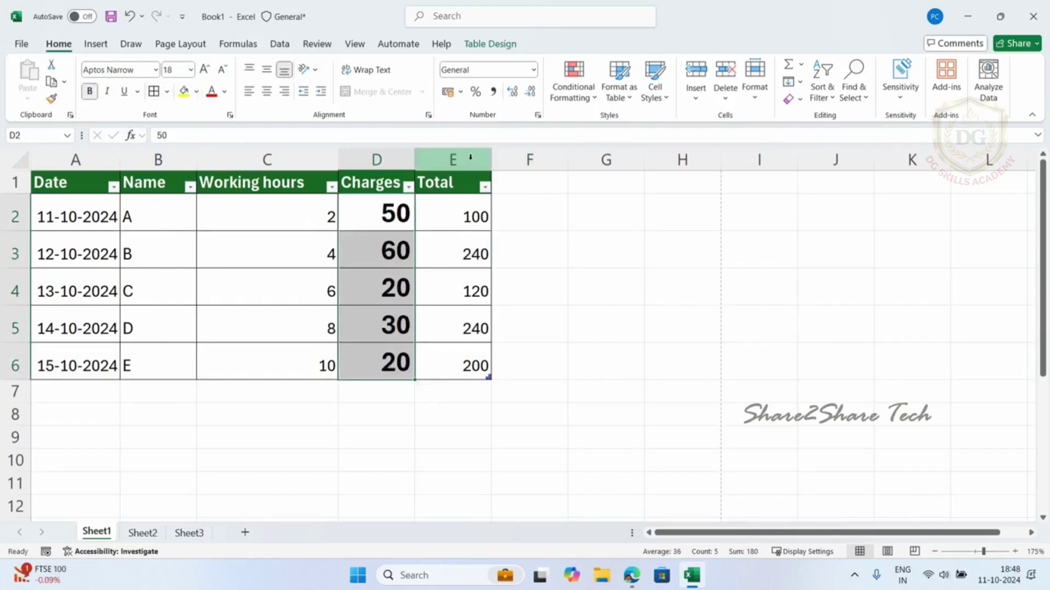
Apply the Currency number format to the whole Charges column D.
left_click(377, 159)
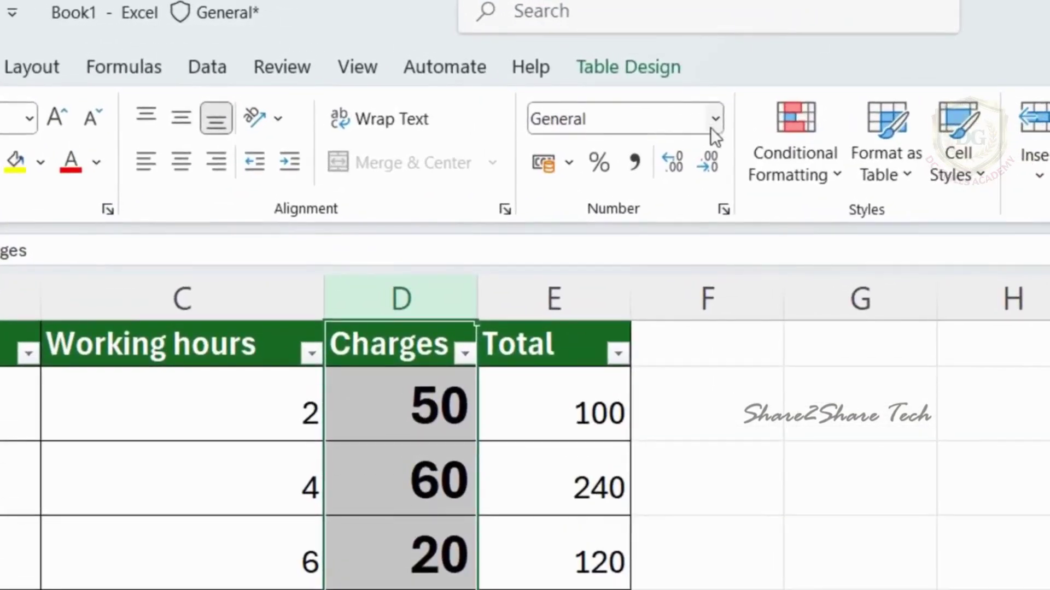
left_click(713, 126)
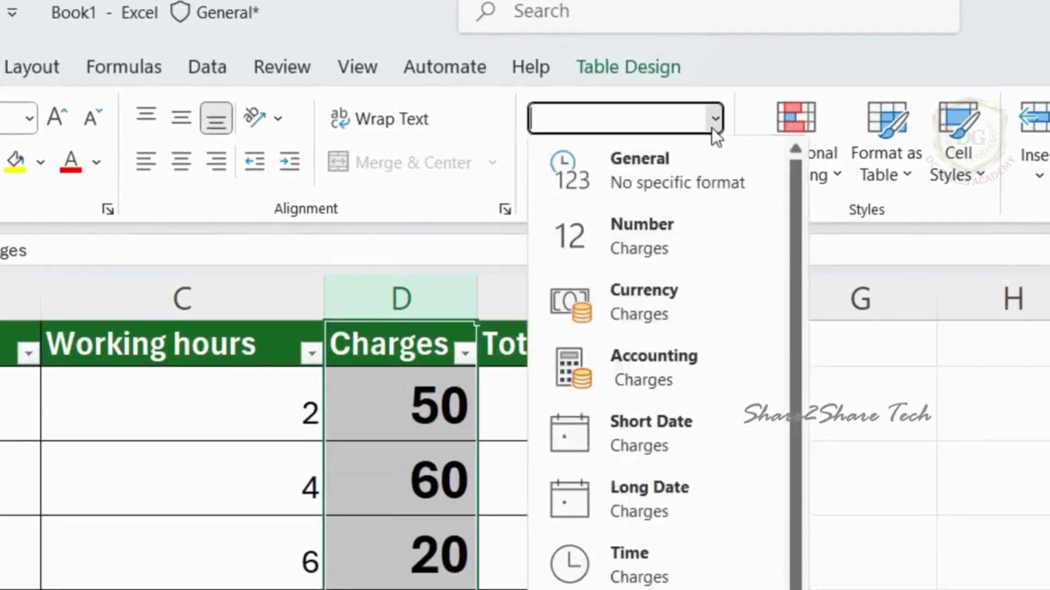
left_click(673, 309)
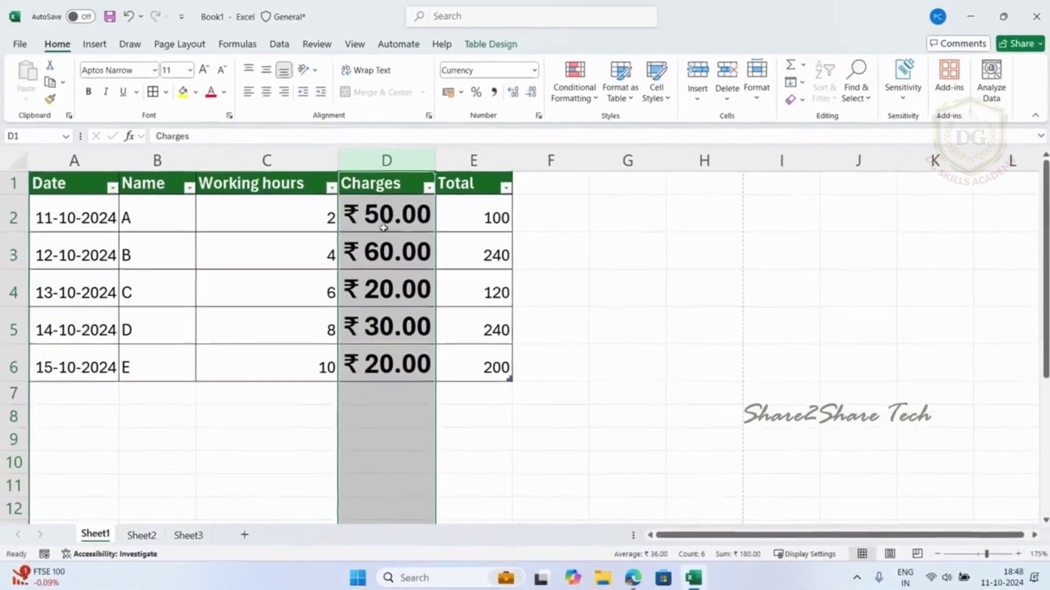
left_click(457, 382)
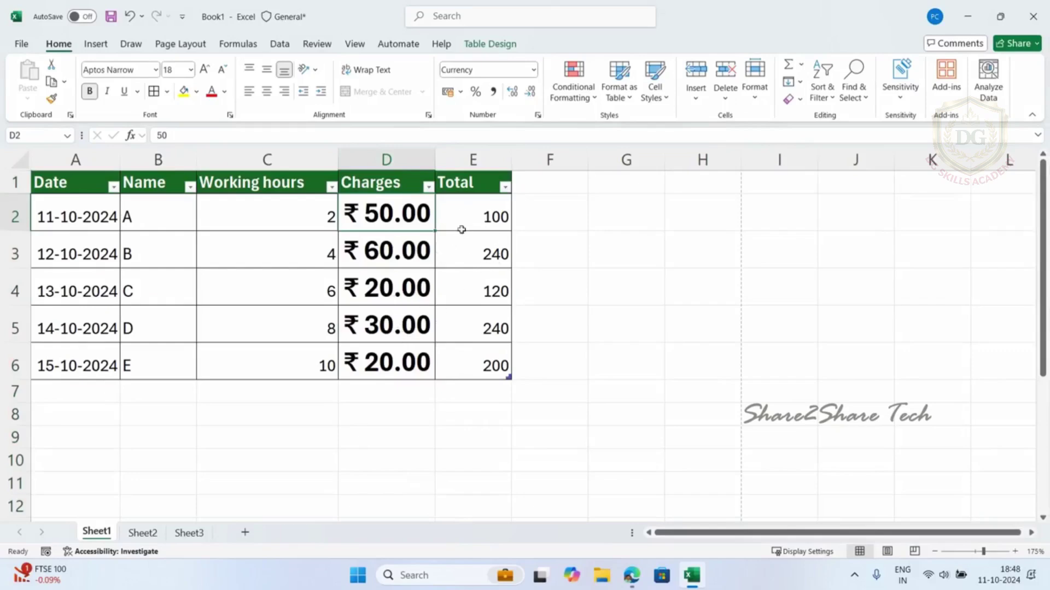
Format the Total values in E2:E6 as Currency and make them bold.
left_click_drag(473, 209, 475, 350)
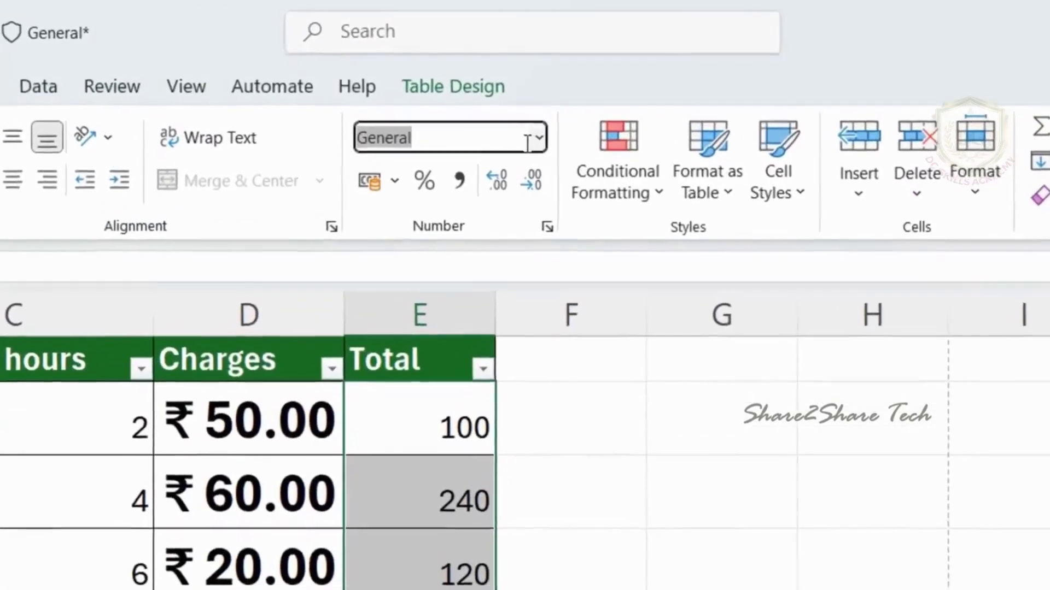
left_click(533, 110)
left_click(537, 110)
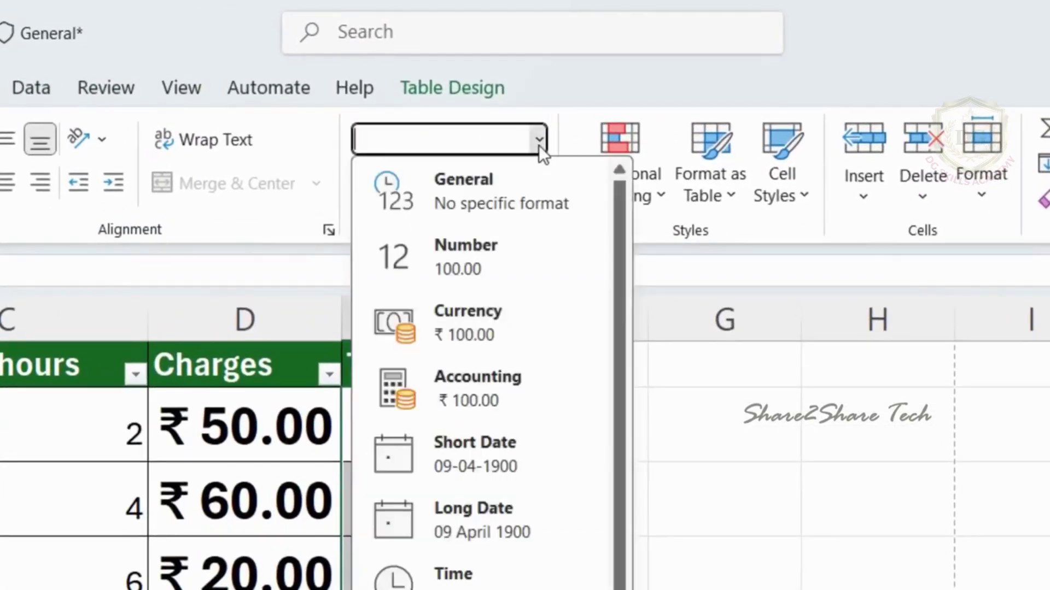
left_click(508, 324)
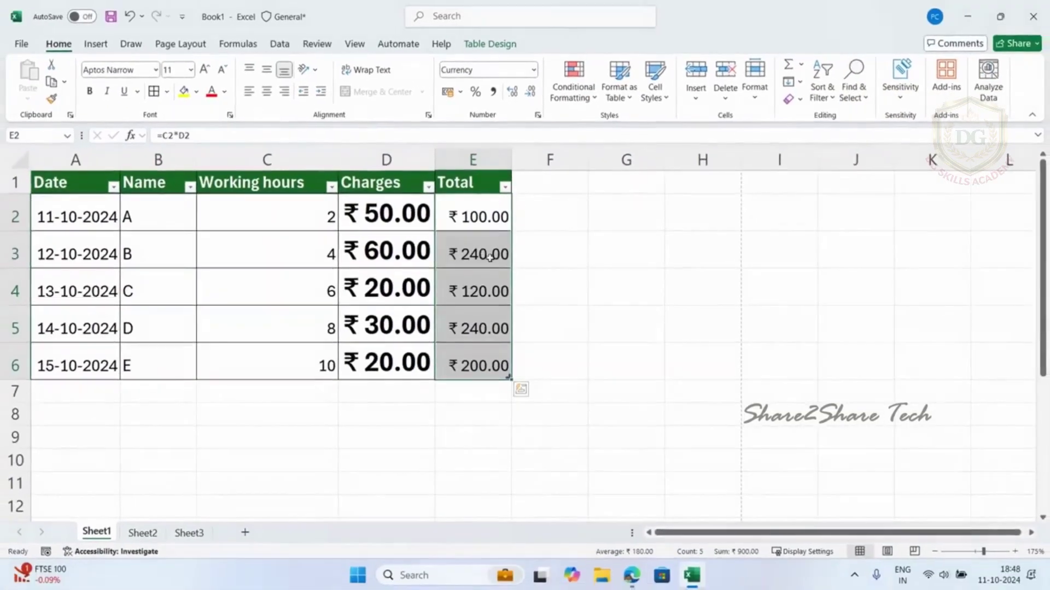
left_click(90, 91)
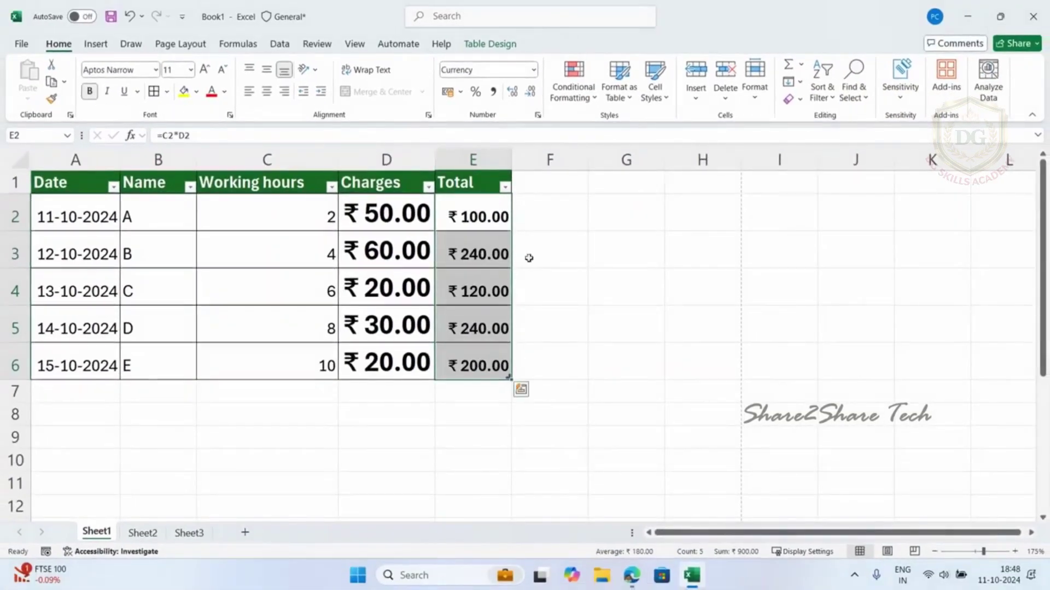
Freeze the top row of Sheet1 so the table headers stay in view.
left_click(376, 294)
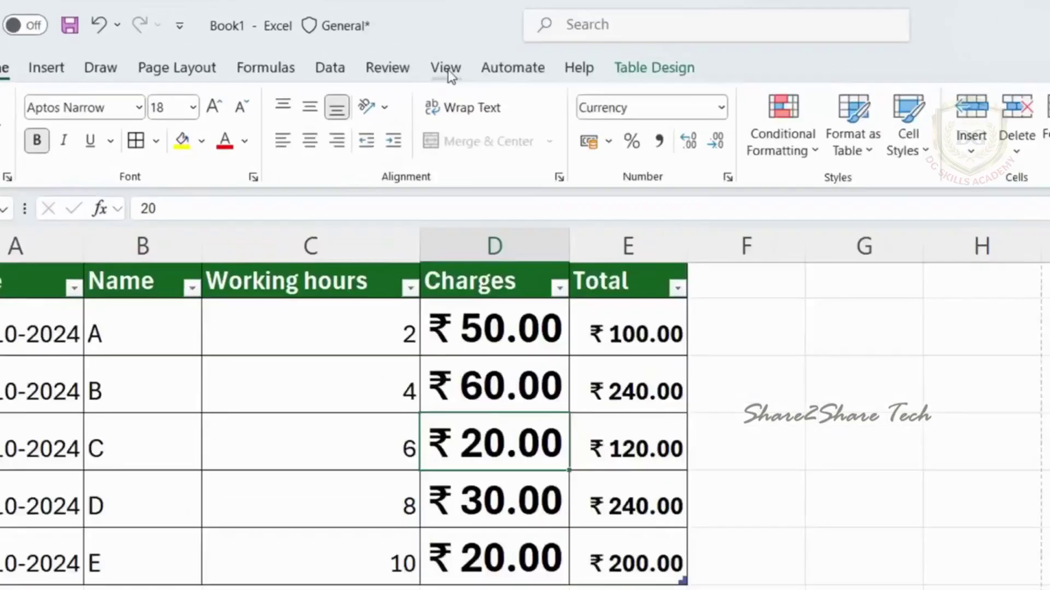
left_click(355, 46)
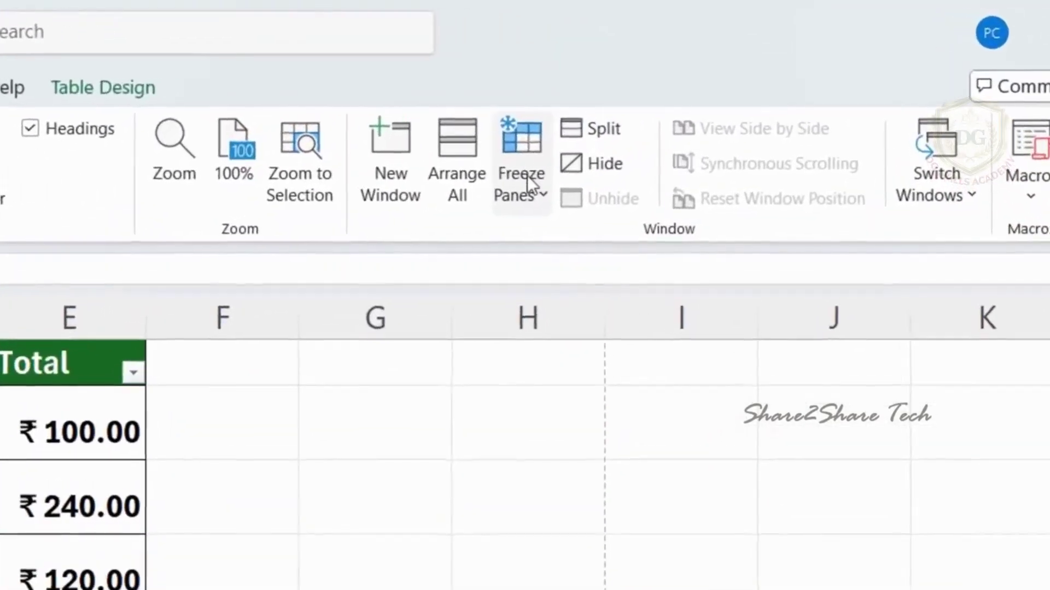
left_click(701, 88)
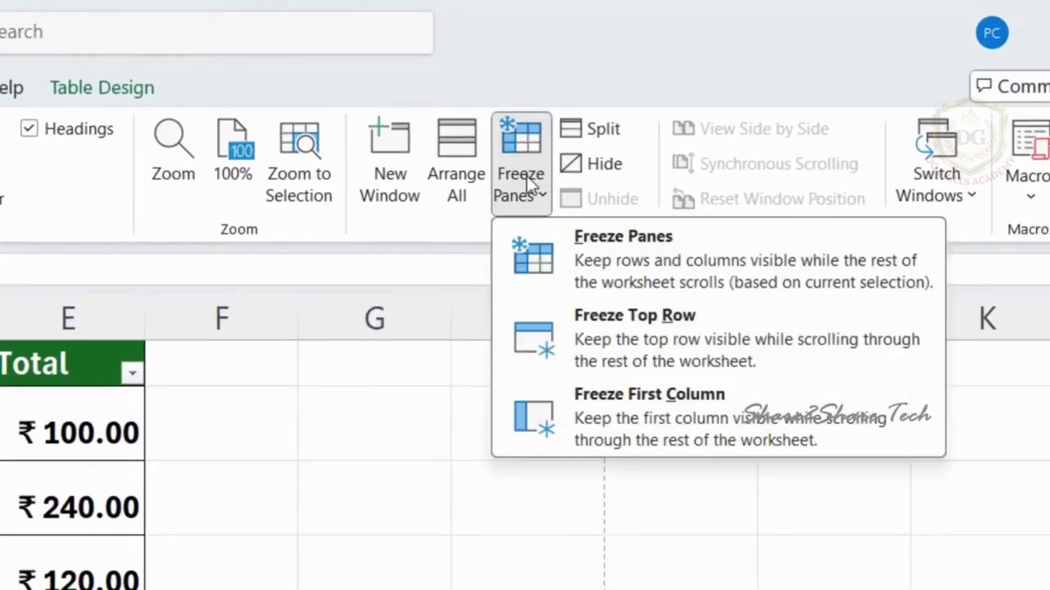
left_click(576, 336)
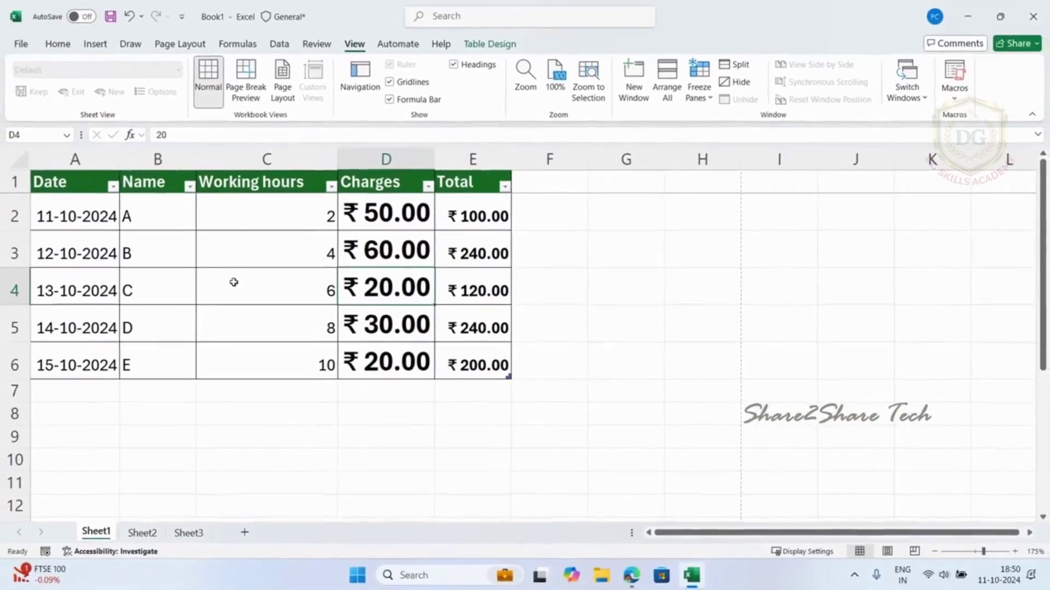
Check how the frozen header row behaves while moving far down the sheet and back up.
scroll(232, 281, "down", 3)
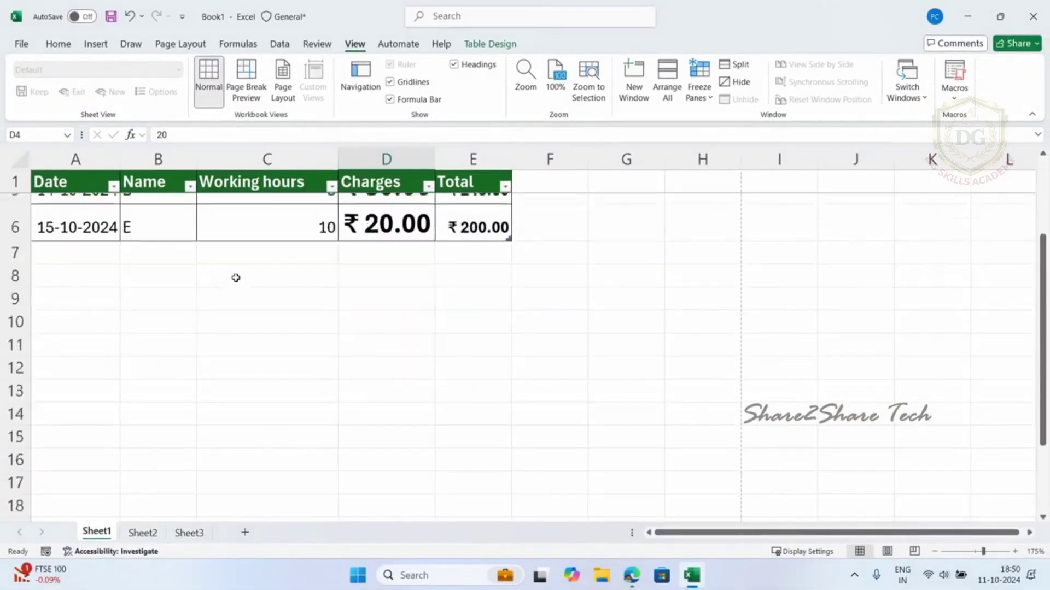
scroll(236, 278, "down", 6)
scroll(248, 278, "up", 9)
scroll(255, 274, "down", 4)
scroll(259, 258, "down", 20)
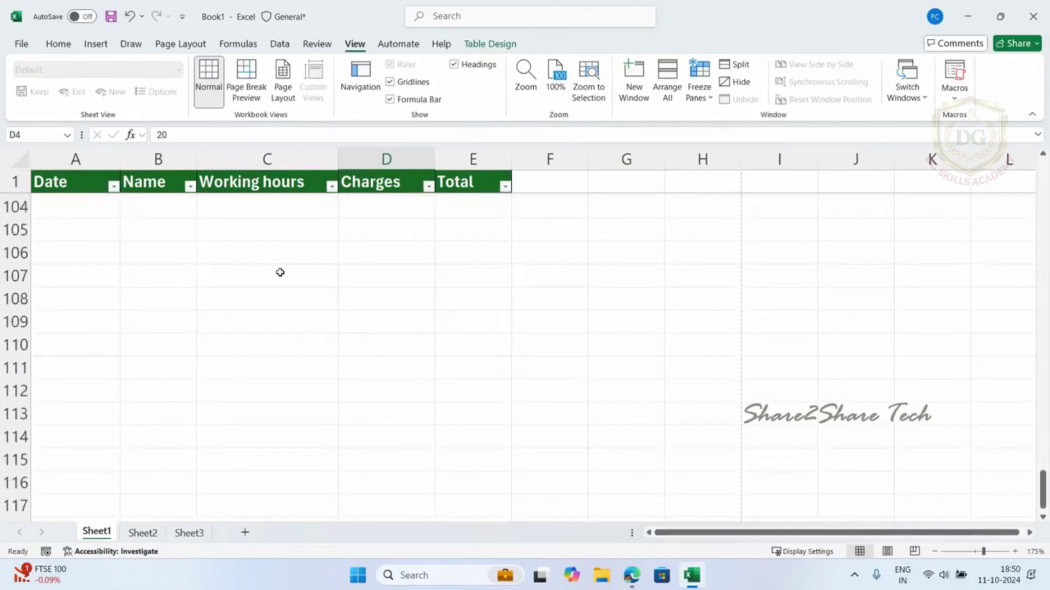
scroll(284, 283, "down", 18)
scroll(63, 215, "down", 16)
scroll(162, 264, "down", 5)
scroll(303, 300, "up", 20)
scroll(300, 292, "up", 17)
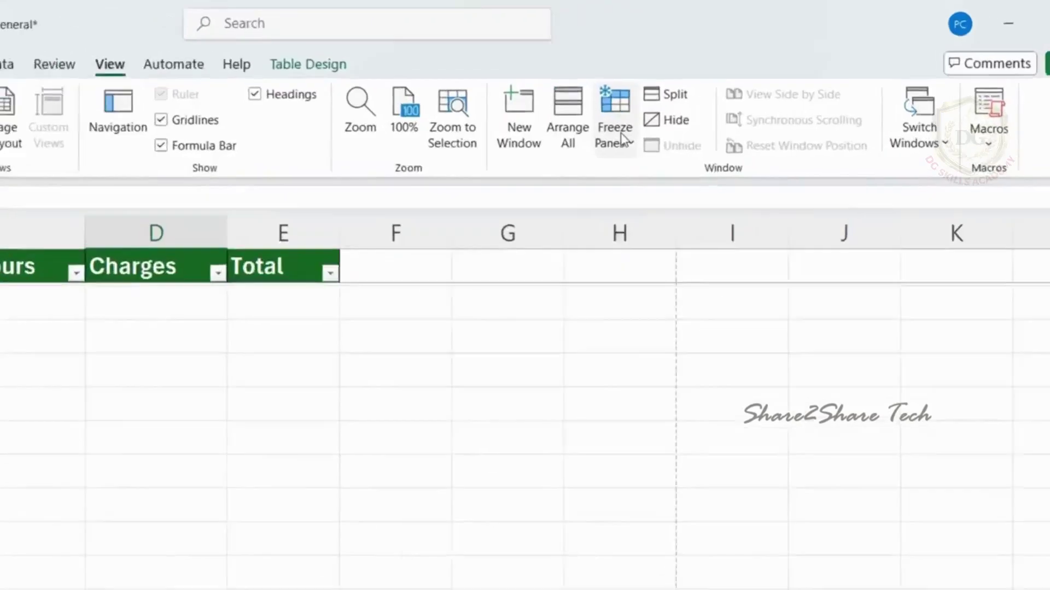
Unfreeze the panes on Sheet1 and check how the header row behaves when moving through the sheet.
left_click(699, 87)
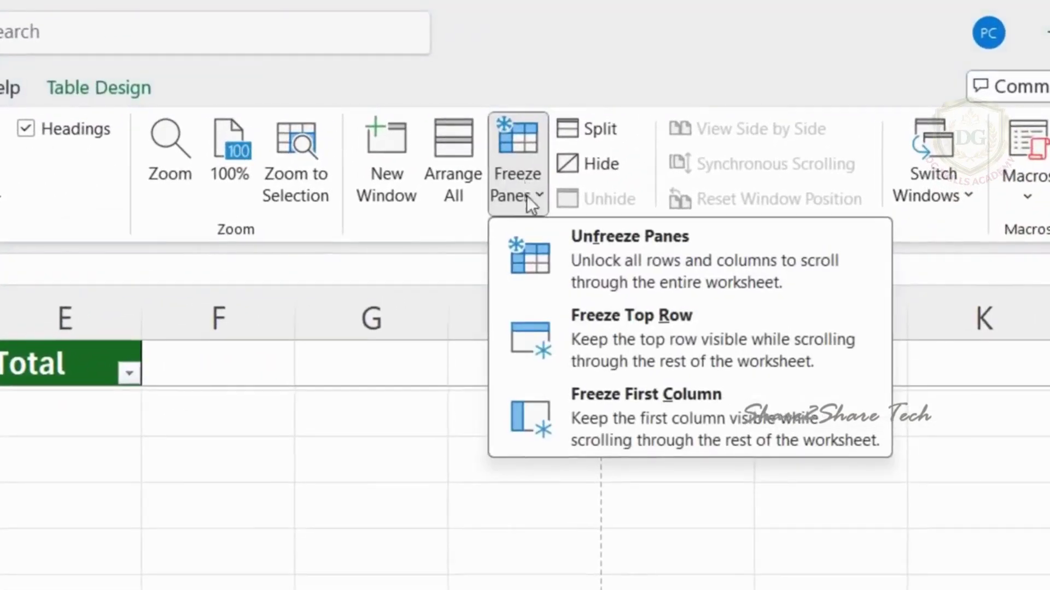
left_click(583, 280)
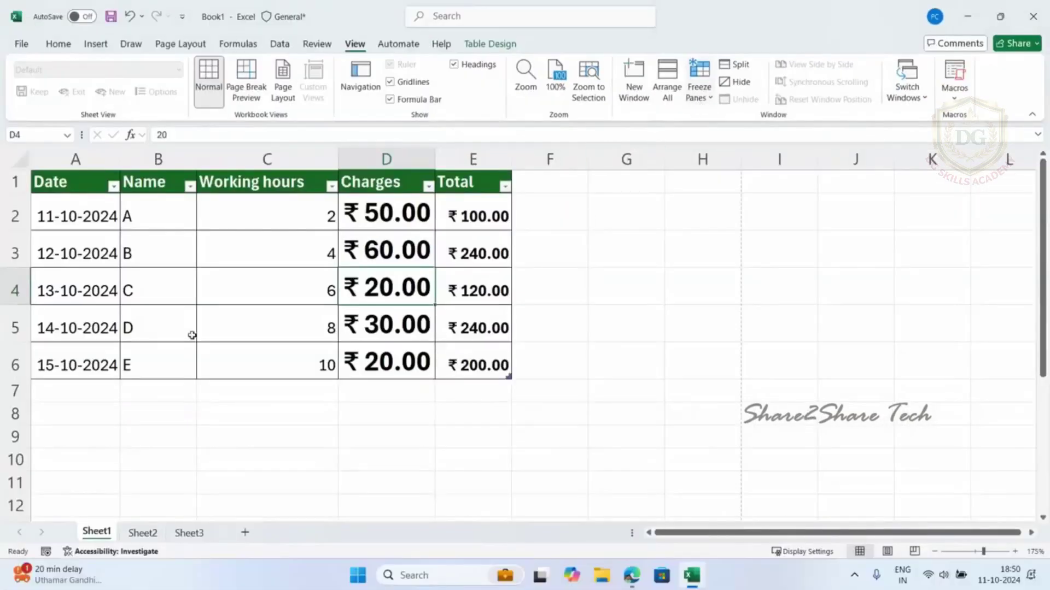
scroll(179, 295, "down", 3)
scroll(180, 294, "up", 3)
scroll(243, 257, "down", 15)
scroll(243, 257, "up", 9)
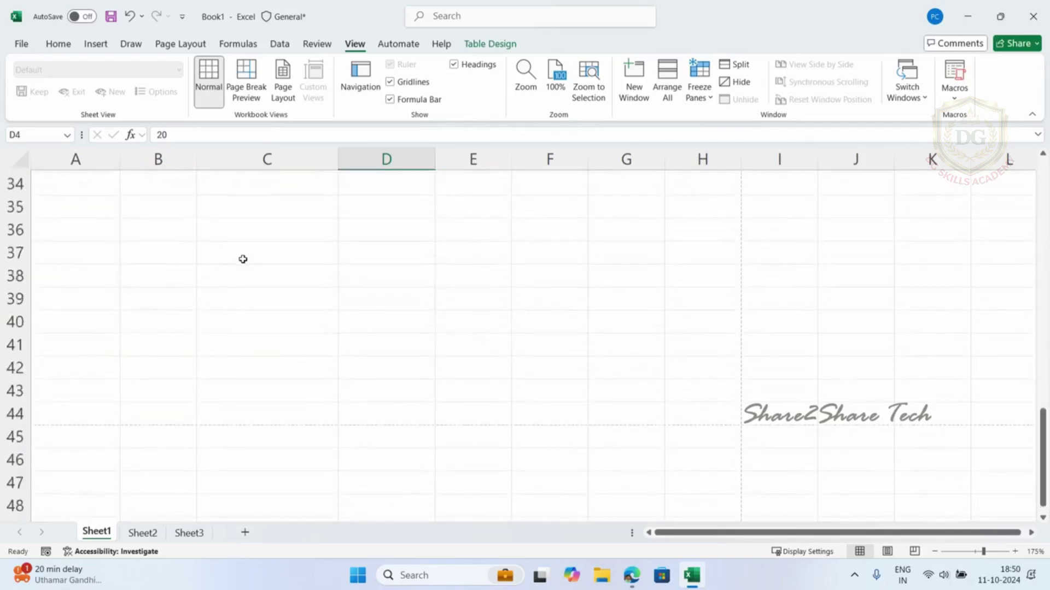
scroll(243, 259, "up", 5)
scroll(243, 259, "up", 2)
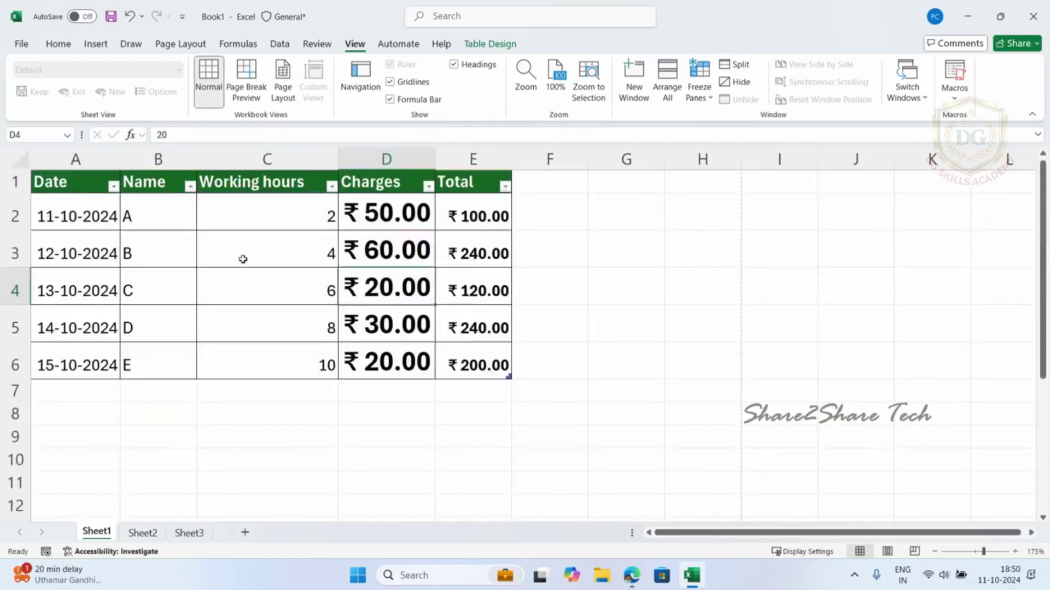
left_click(623, 240)
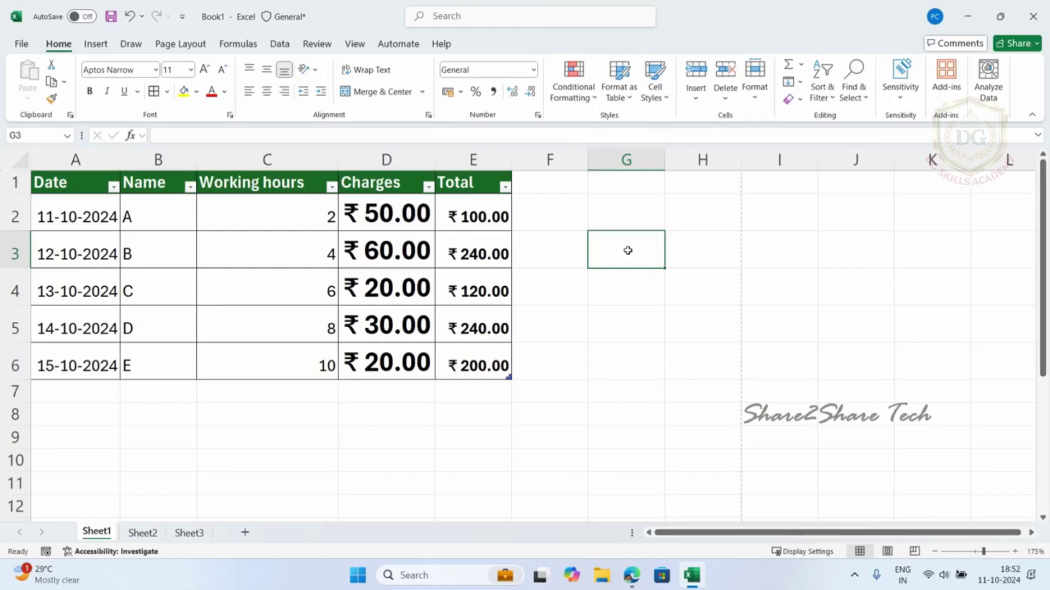
Set up a Greater Than highlight rule for the Charges values in D2:D6 with ₹ 30.00 as the threshold.
left_click_drag(386, 213, 397, 362)
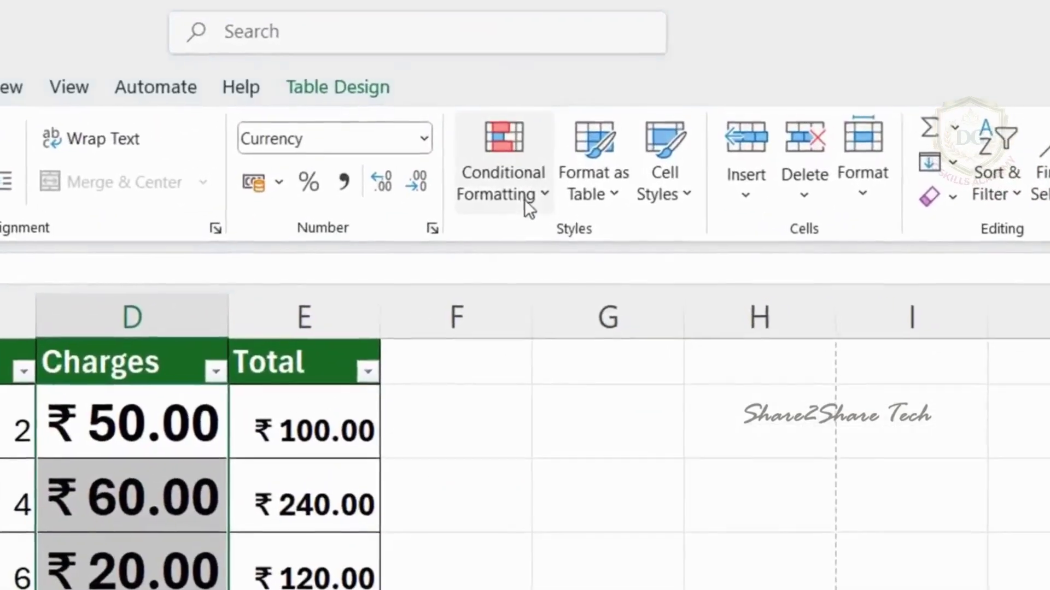
left_click(583, 101)
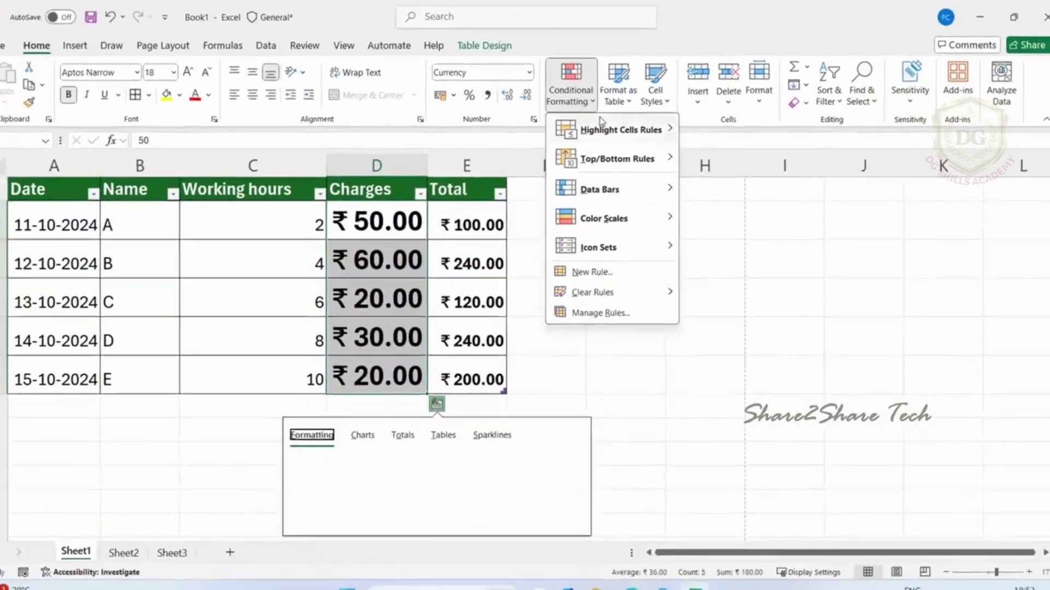
mouse_move(587, 254)
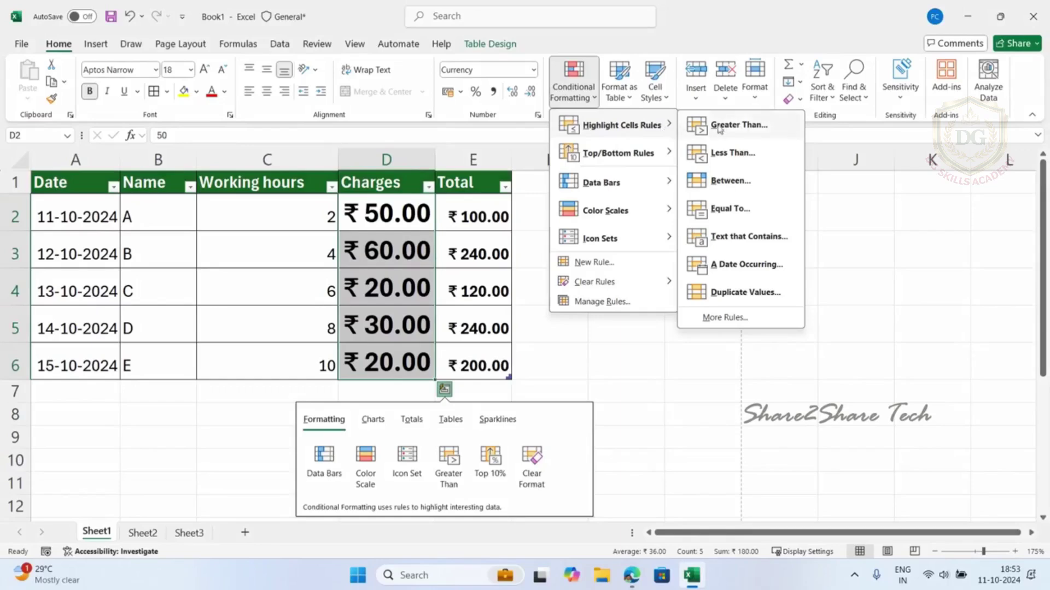
left_click(739, 125)
left_click(519, 292)
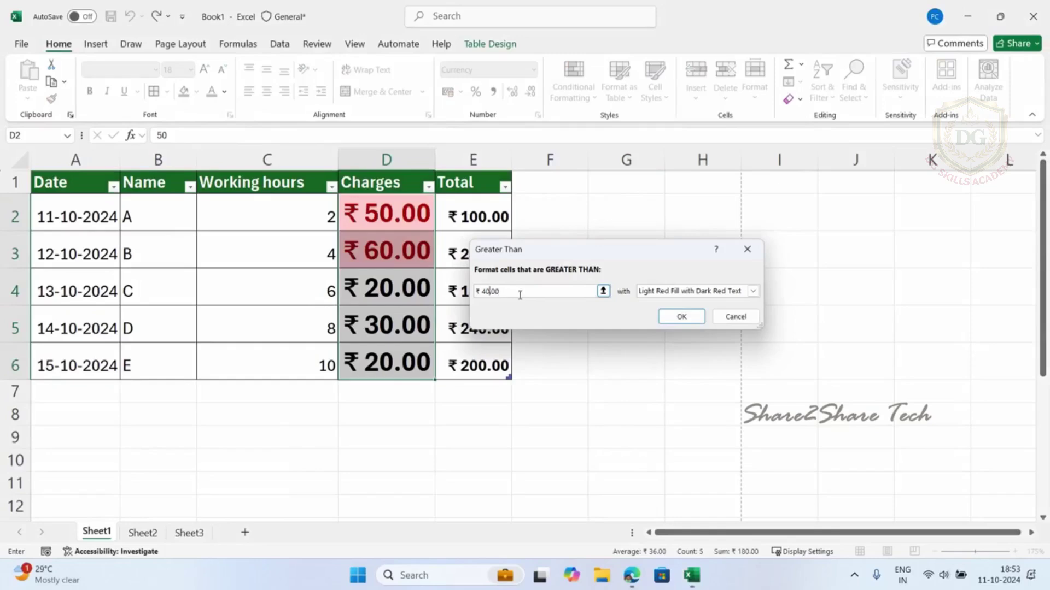
key("BackSpace")
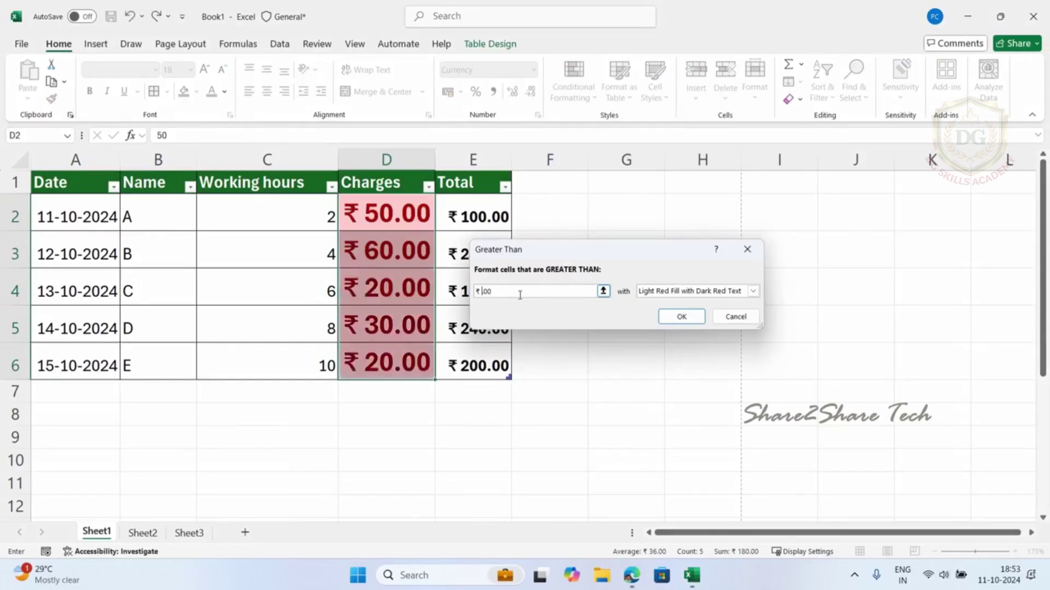
type("30")
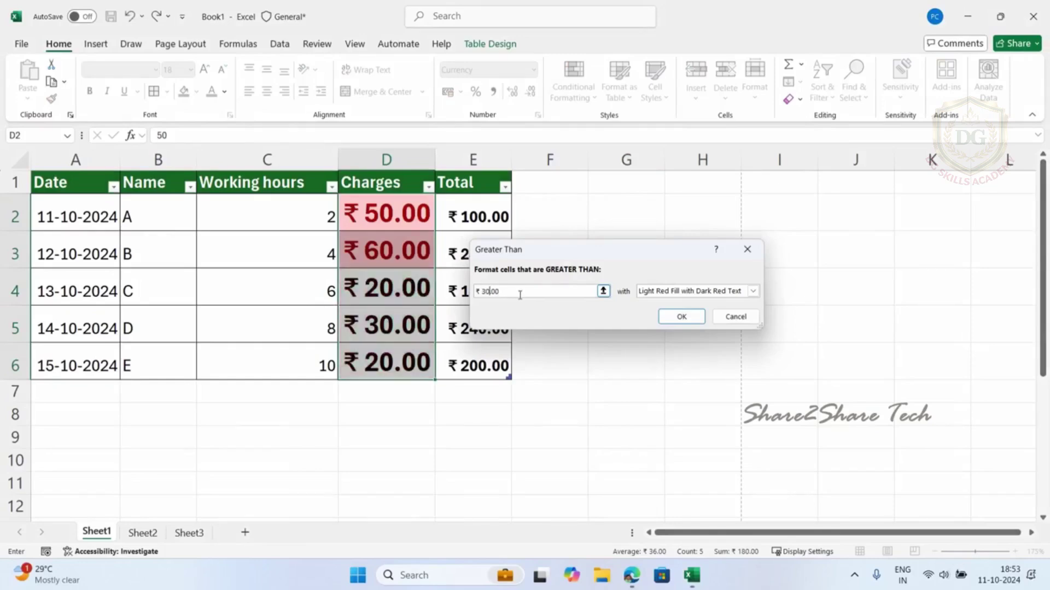
Give the Greater Than rule a custom format with a green background fill and apply it to D2:D6.
left_click(683, 292)
left_click(664, 359)
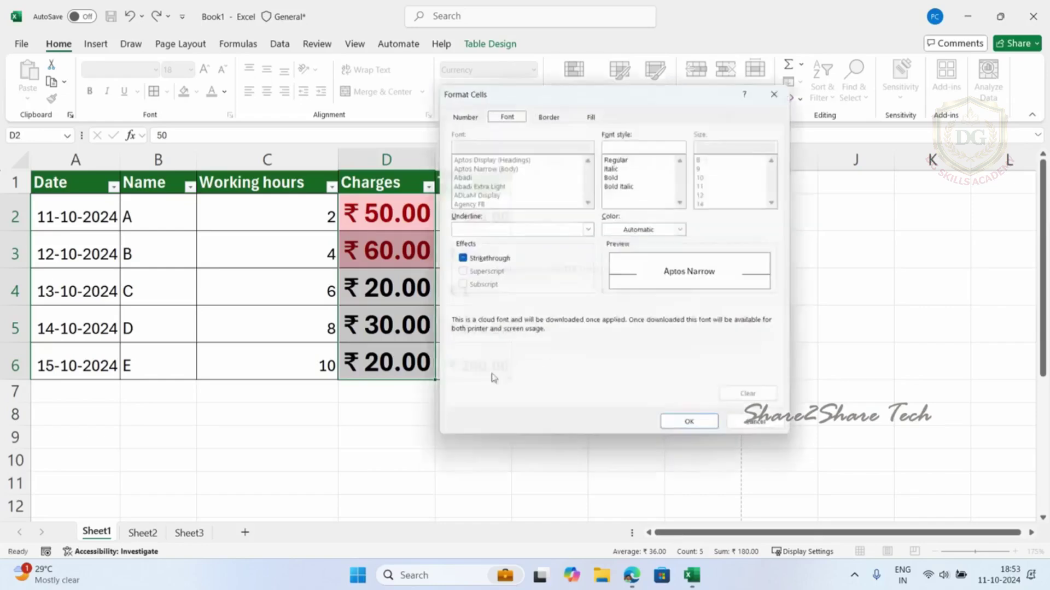
left_click(546, 112)
left_click(461, 113)
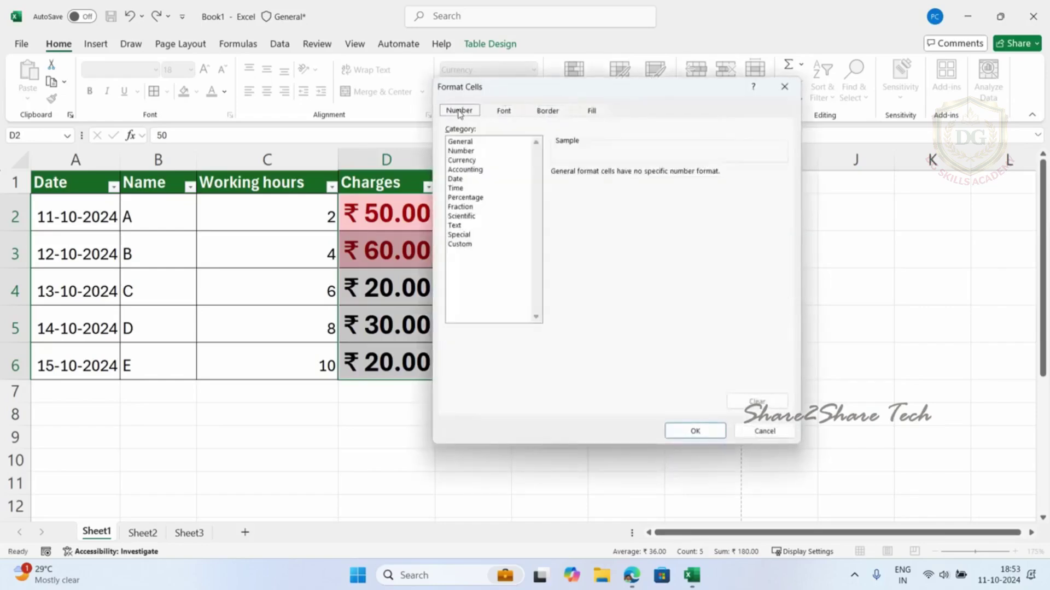
left_click(503, 112)
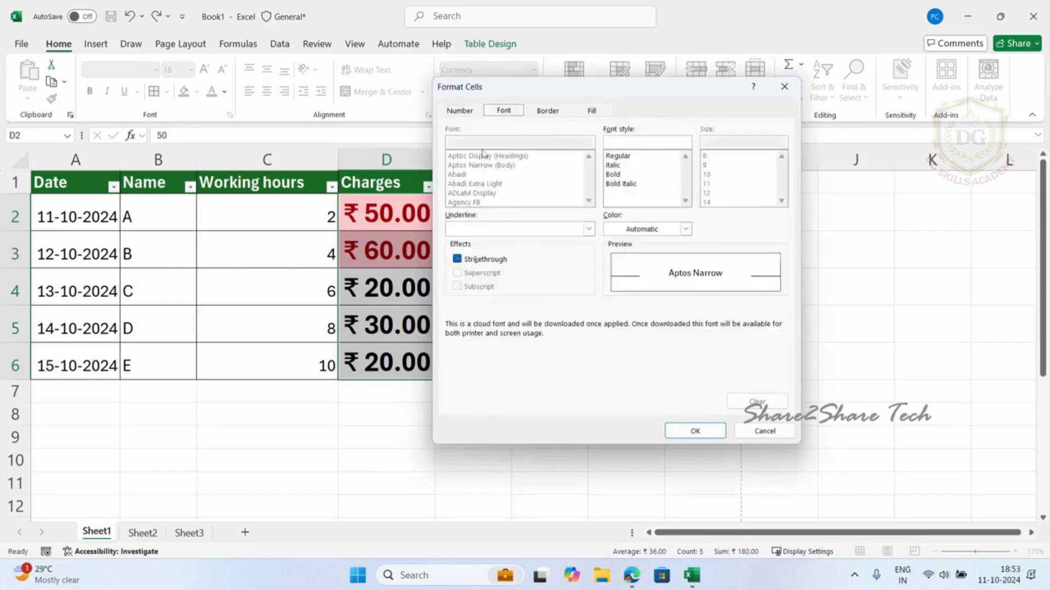
left_click(548, 112)
left_click(593, 114)
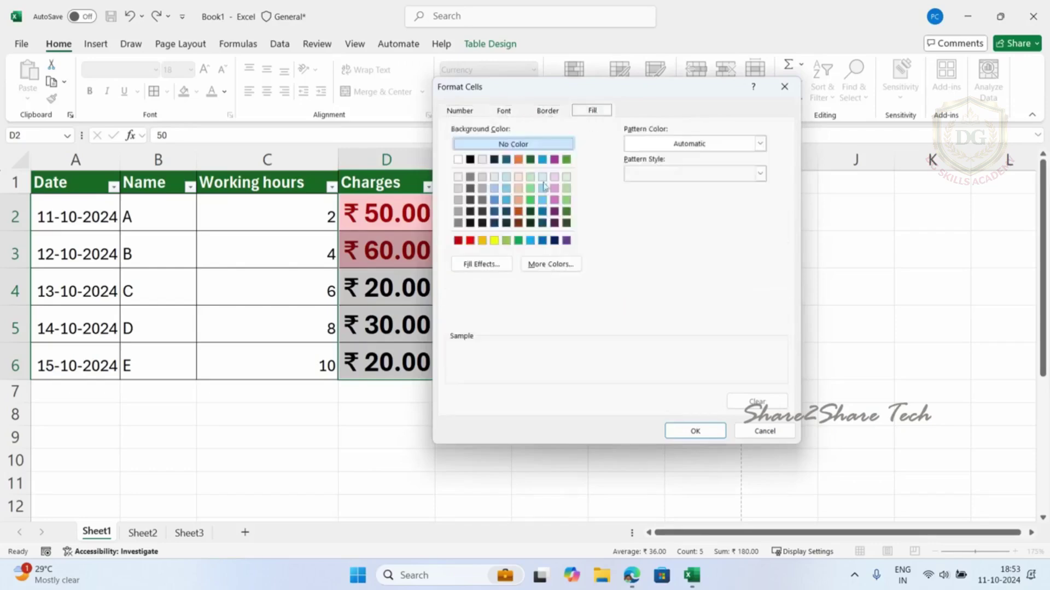
left_click(550, 113)
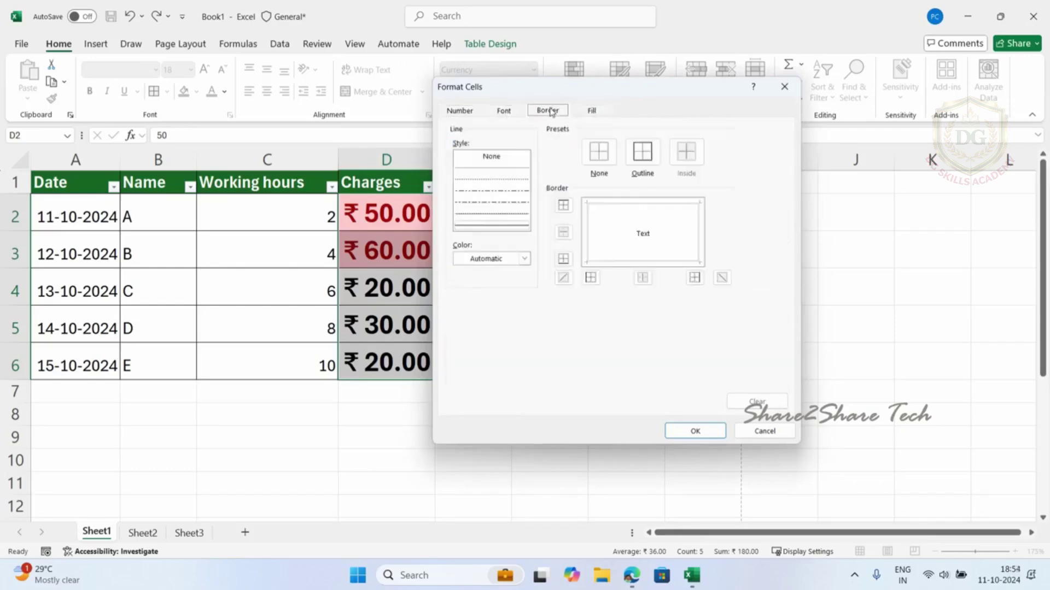
left_click(590, 112)
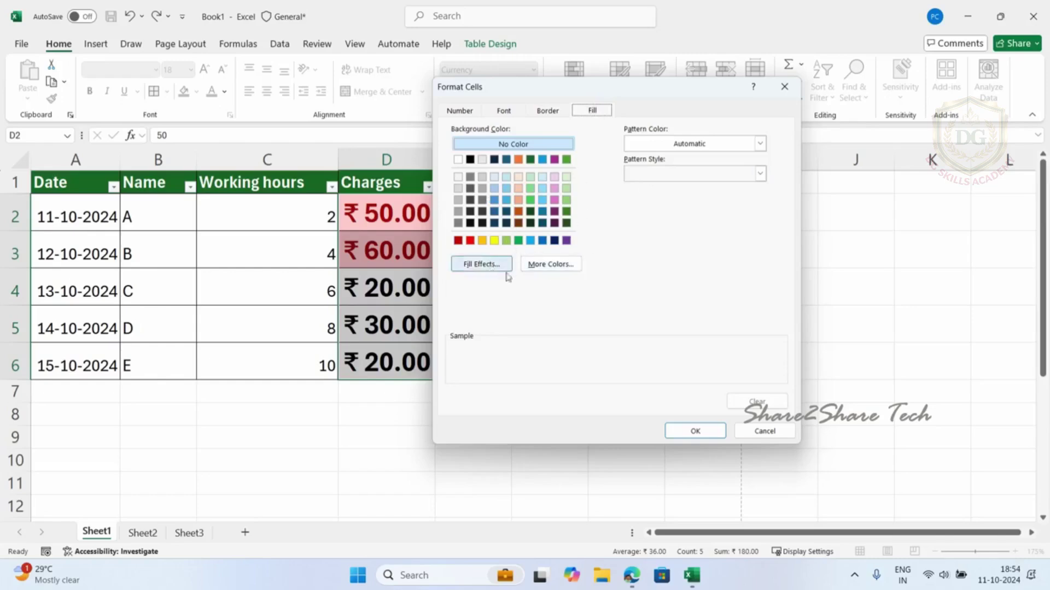
left_click(517, 241)
left_click(693, 431)
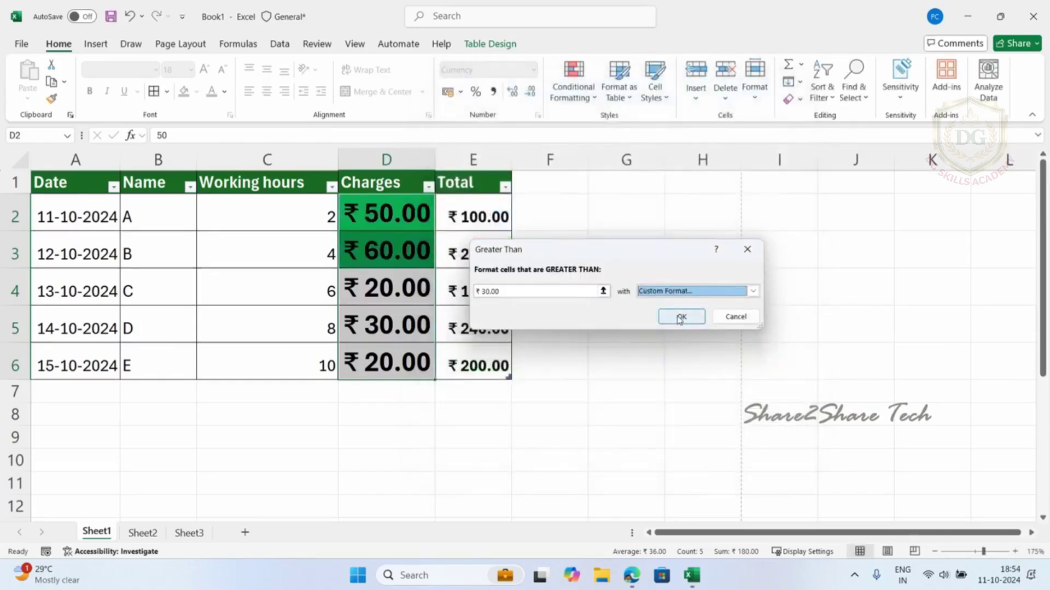
left_click(680, 317)
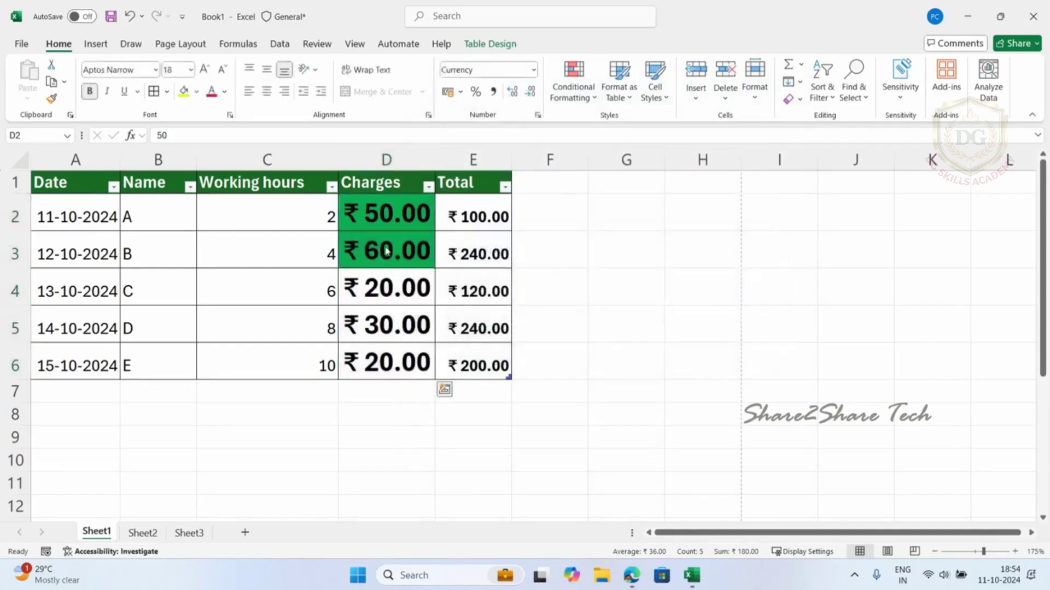
Set up a Less Than highlight rule for the Charges values in D2:D6 with ₹ 30.00 as the threshold.
left_click(573, 90)
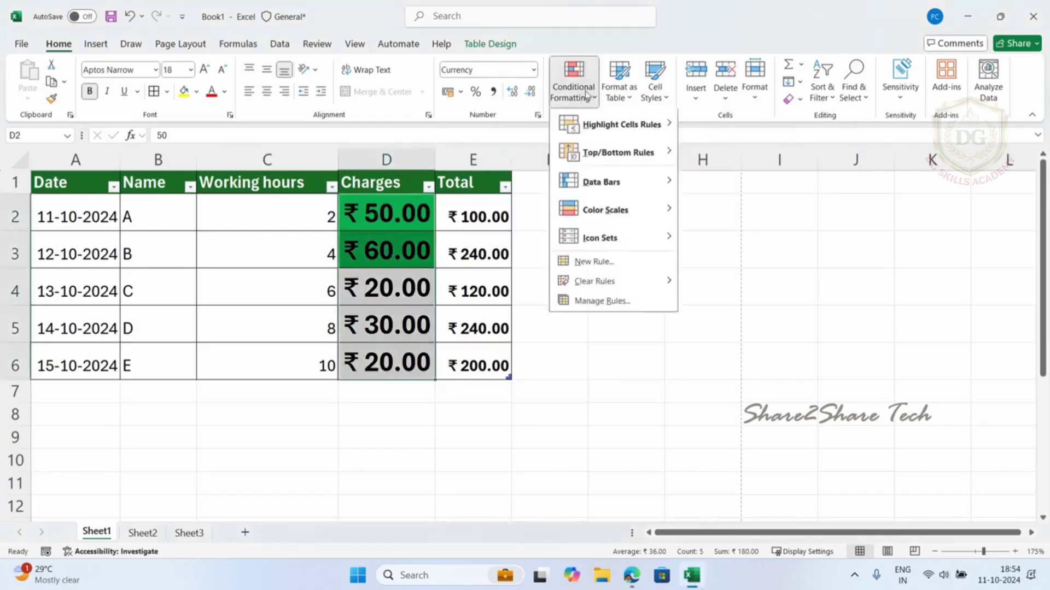
mouse_move(641, 127)
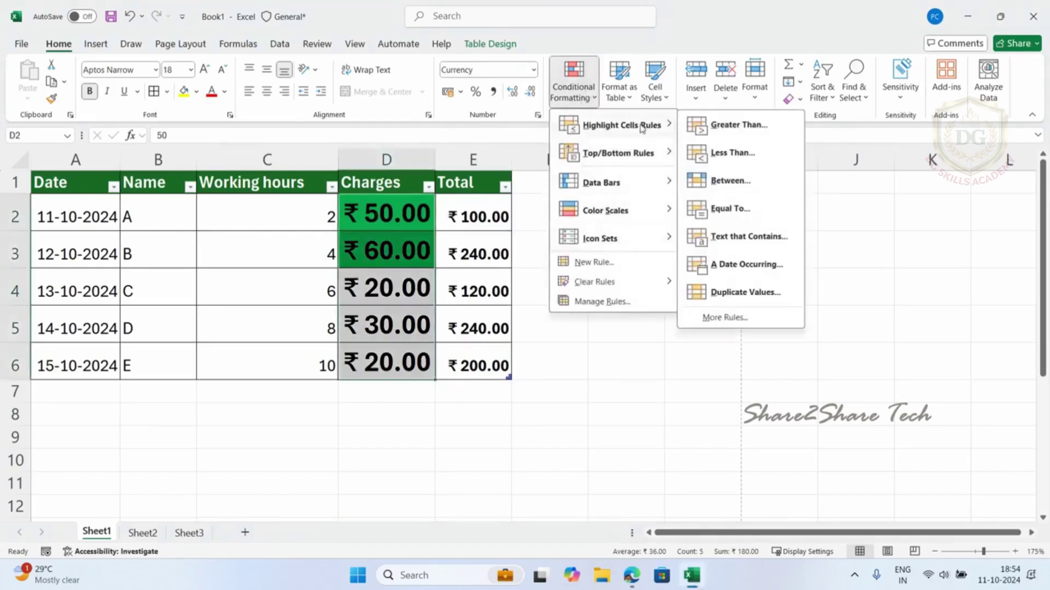
left_click(735, 153)
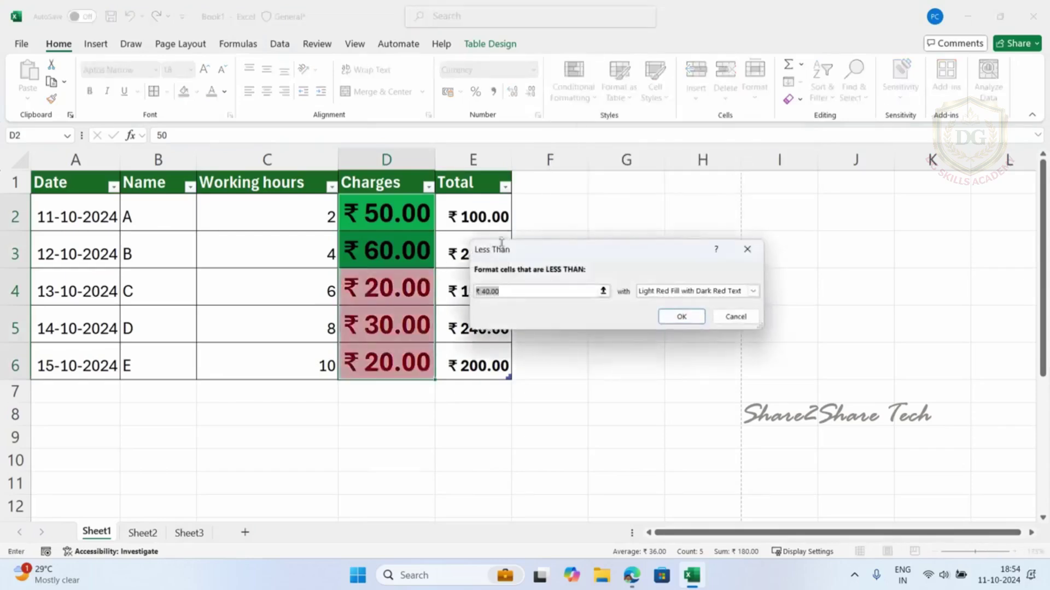
left_click(489, 290)
key("BackSpace")
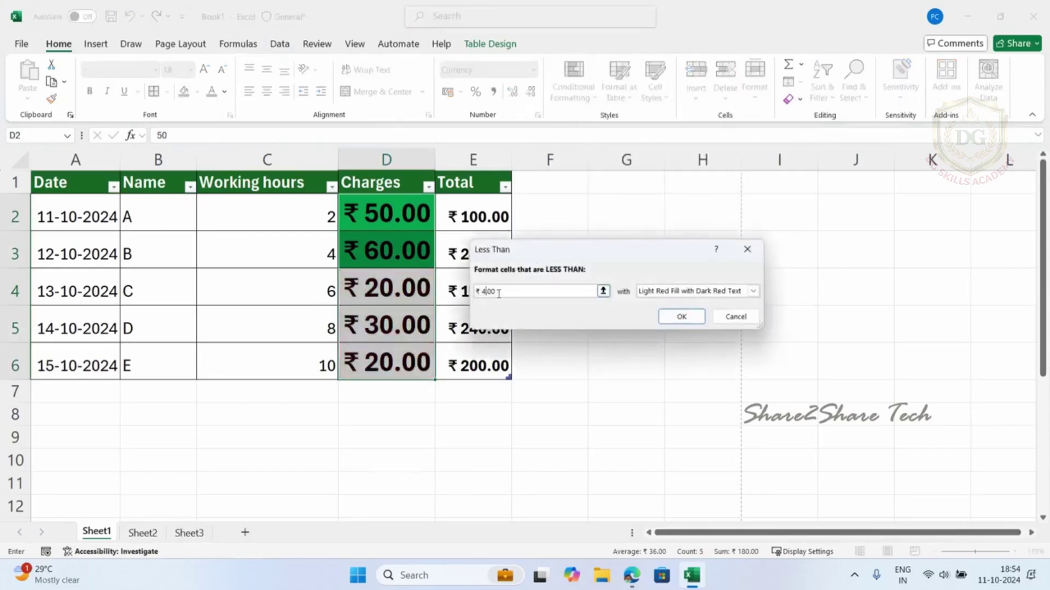
type("30.")
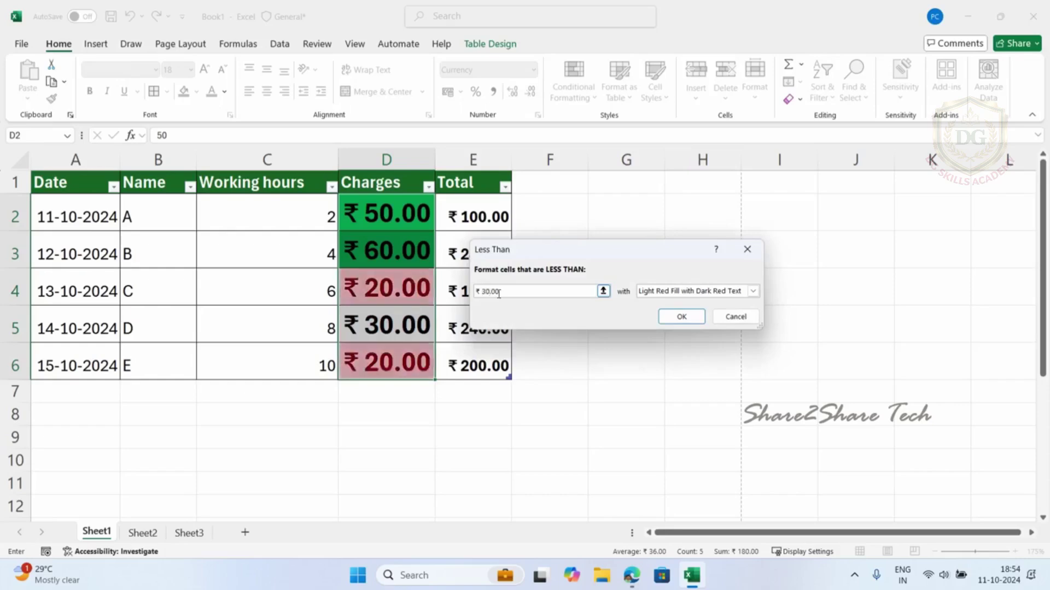
Give the Less Than rule a custom format with a red background fill and apply it to D2:D6.
left_click(694, 291)
left_click(661, 359)
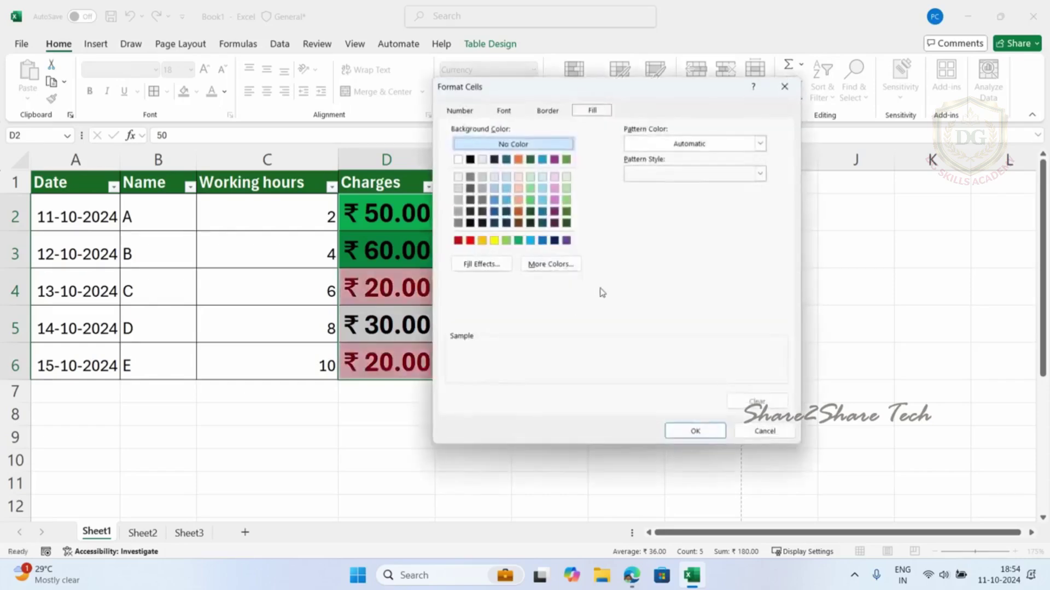
left_click(470, 240)
left_click(695, 431)
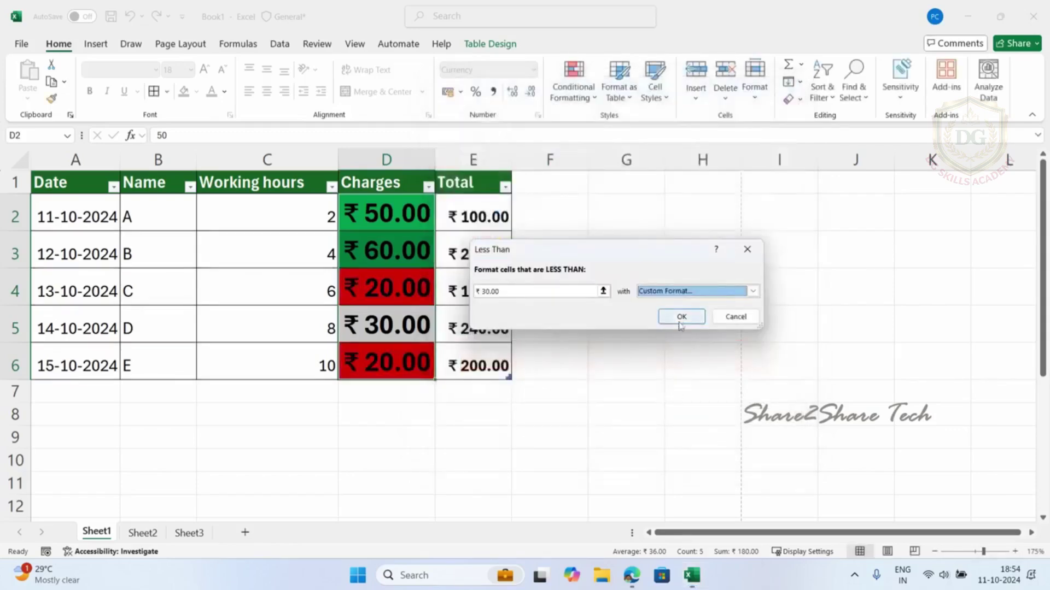
left_click(682, 317)
left_click(621, 295)
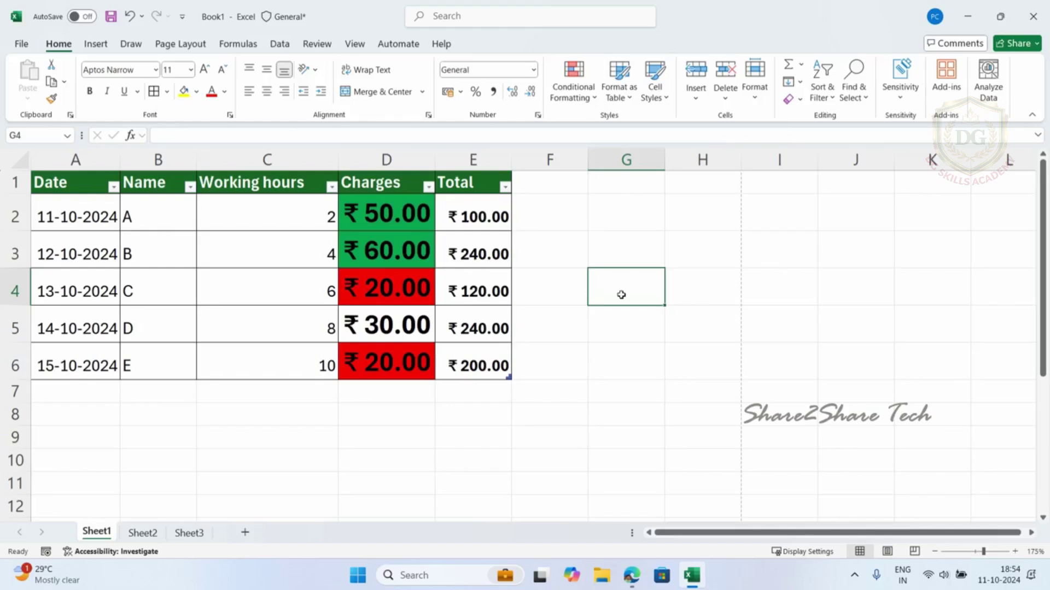
Add light blue gradient-fill data bars to the Total values in E2:E6.
left_click_drag(492, 211, 488, 364)
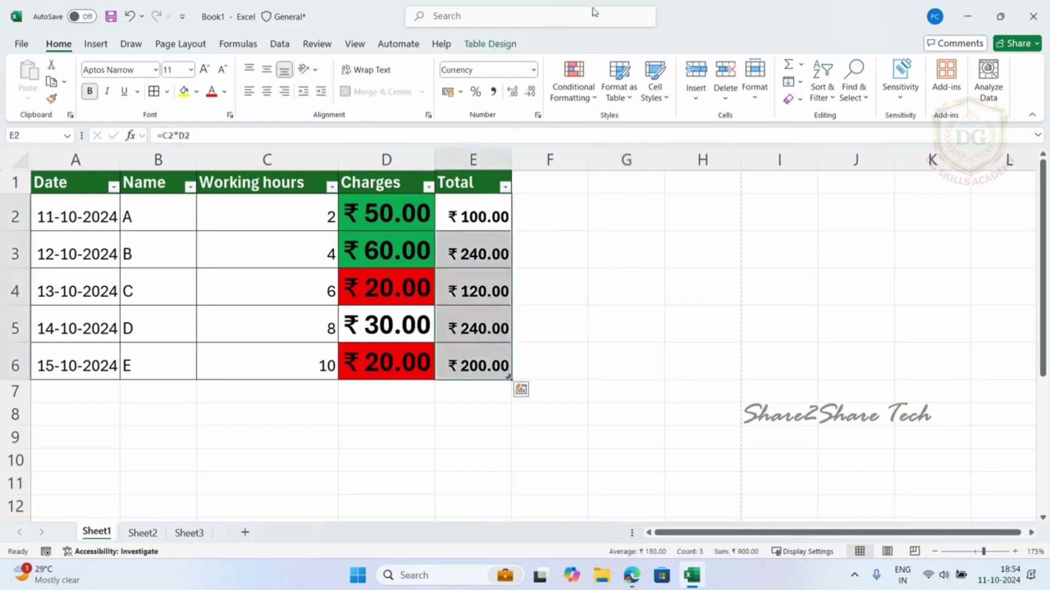
left_click(585, 97)
mouse_move(644, 189)
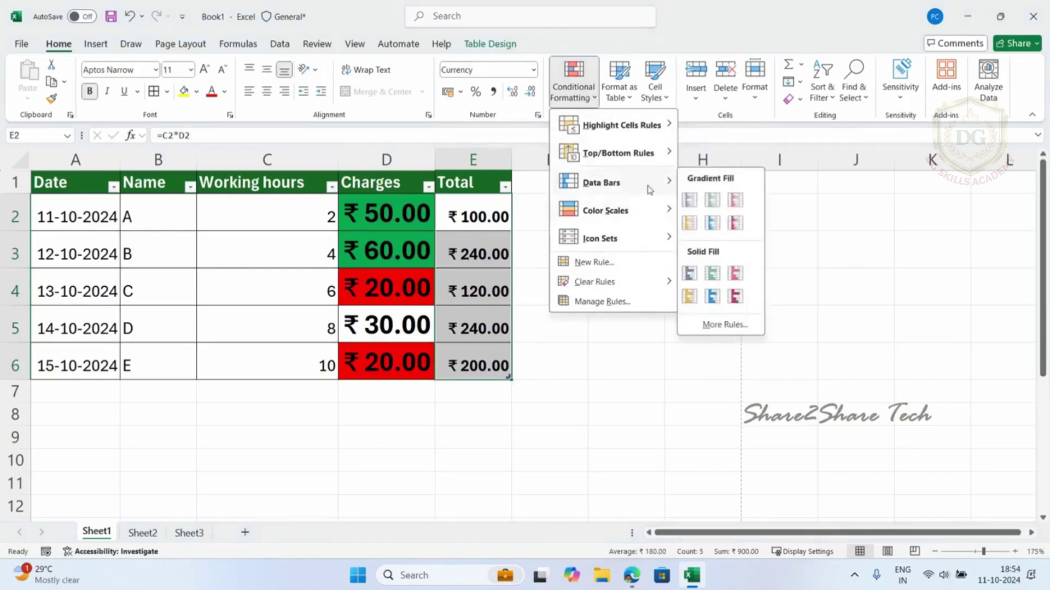
left_click(705, 226)
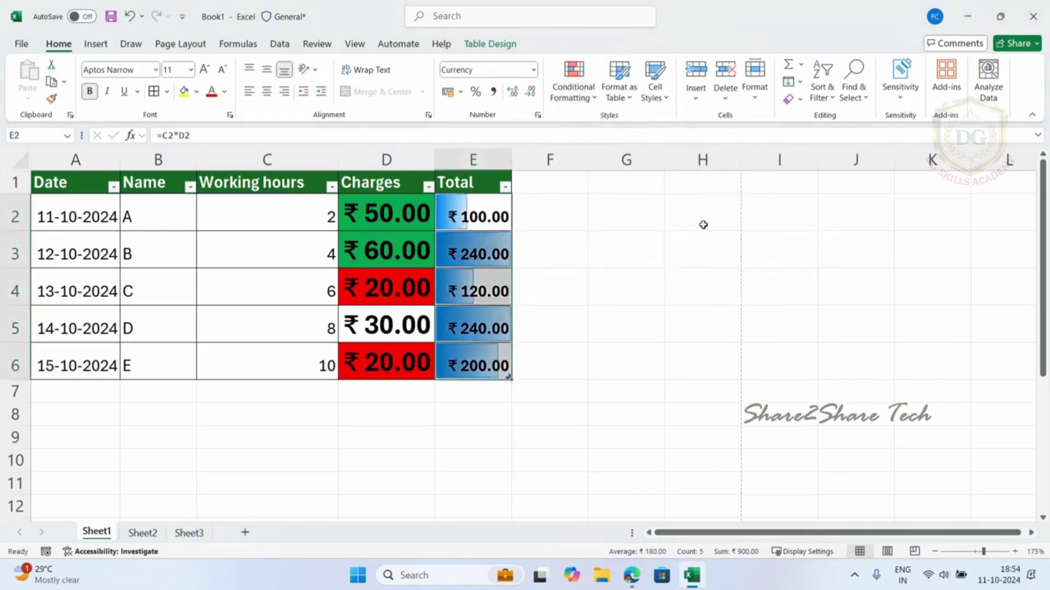
left_click(567, 238)
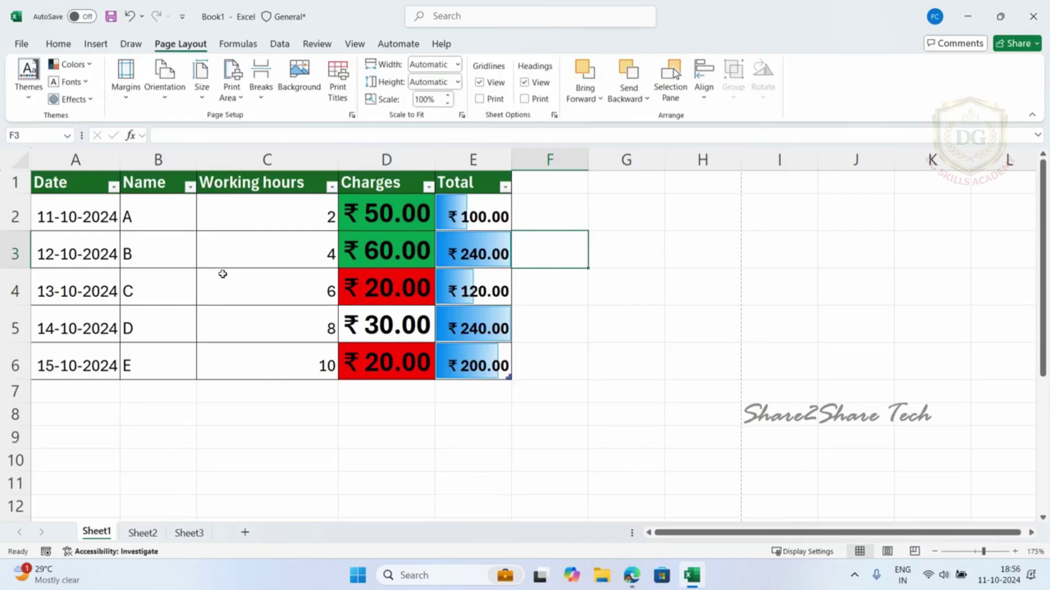
Turn on the Banded Columns, Last Column and First Column style options for the table.
left_click(251, 250)
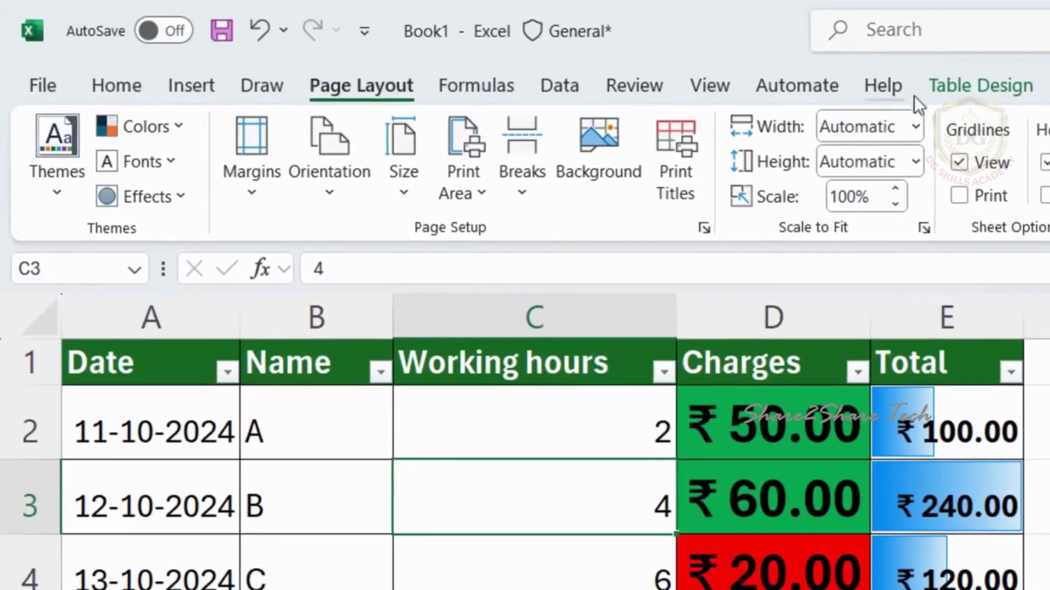
left_click(994, 88)
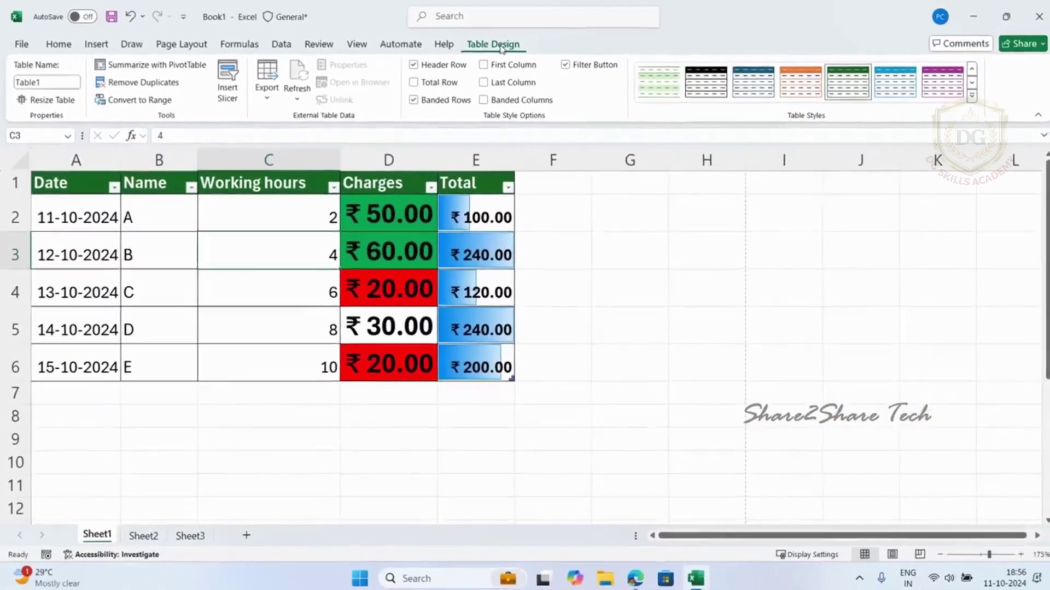
left_click(497, 99)
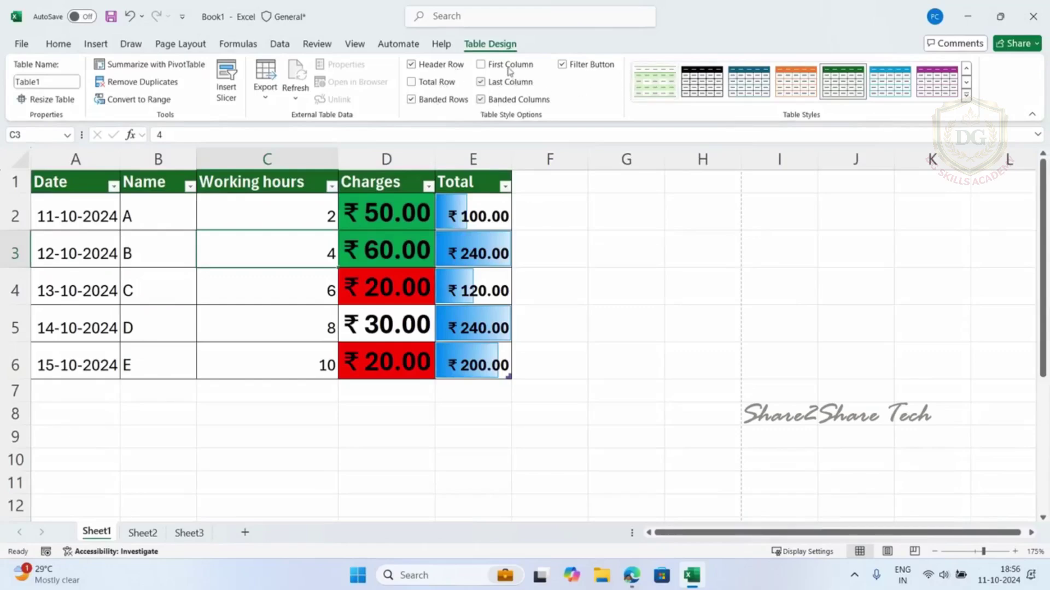
left_click(500, 64)
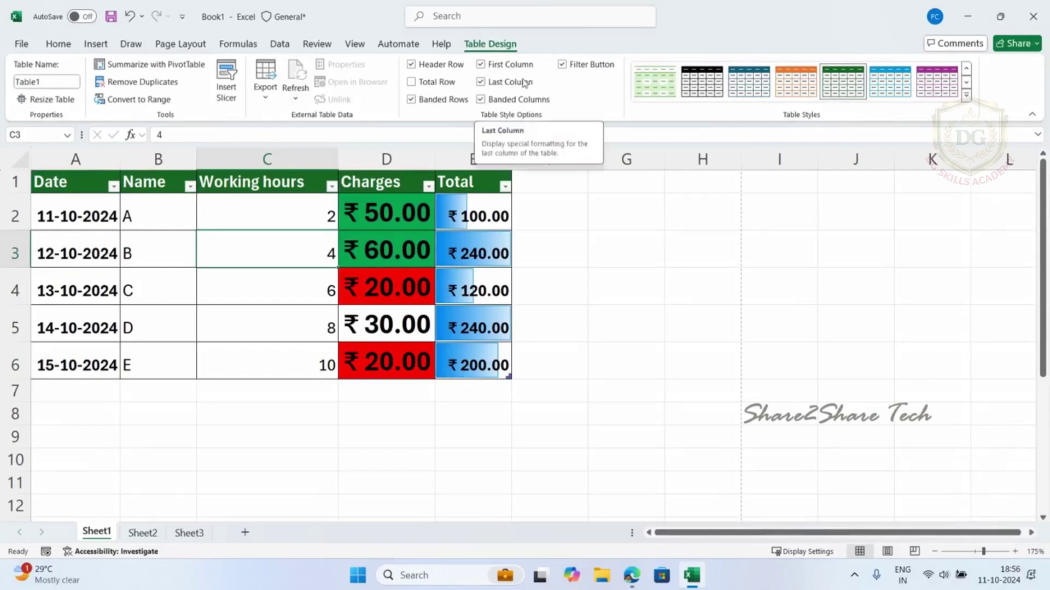
Convert the whole table A1:E6 to a normal range.
left_click(77, 221)
left_click_drag(71, 186, 492, 364)
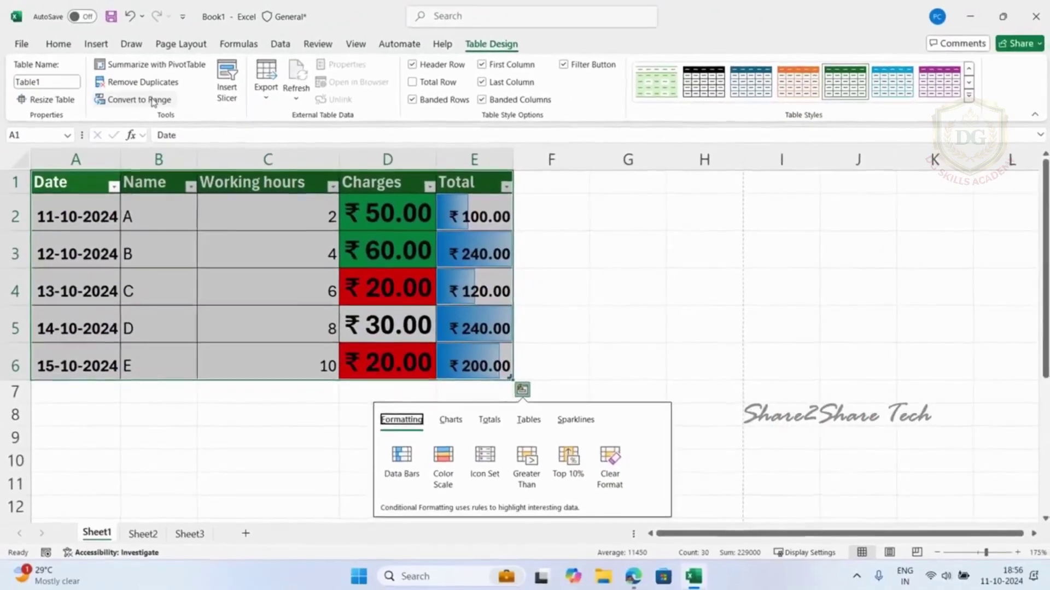
left_click(303, 96)
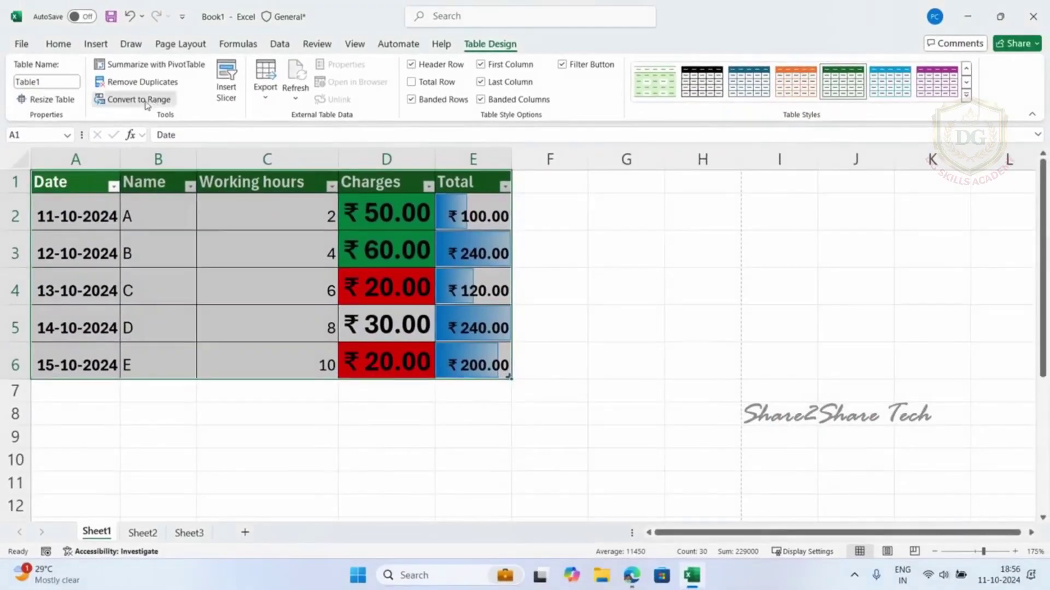
left_click(147, 104)
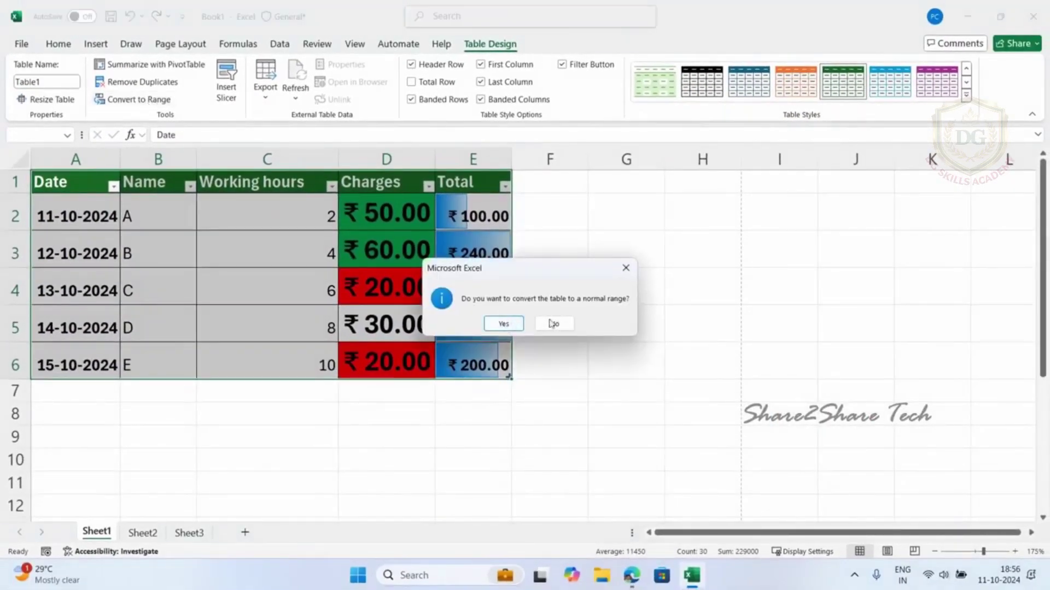
left_click(506, 328)
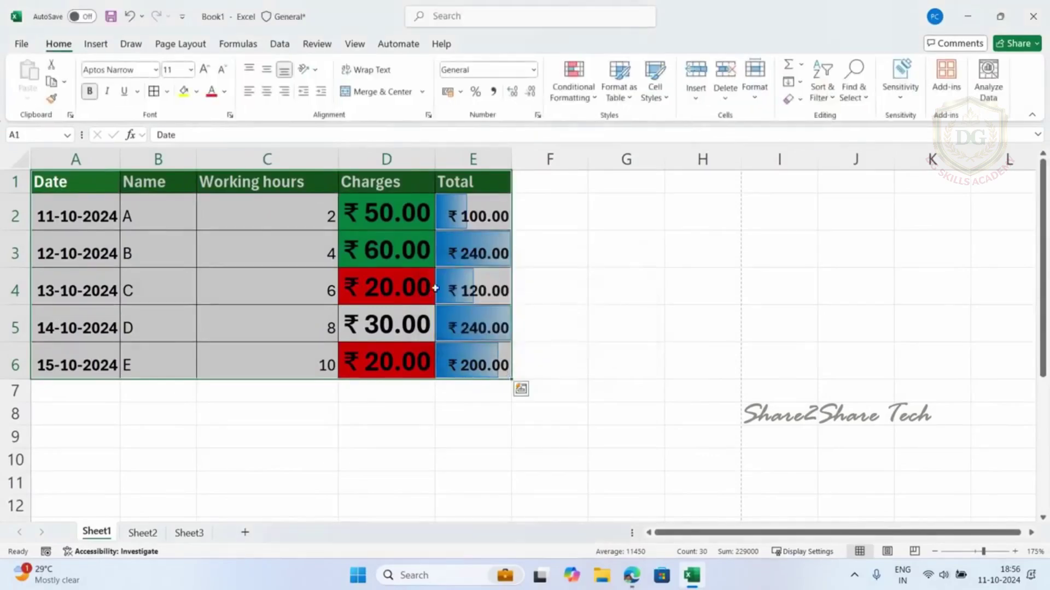
left_click(254, 231)
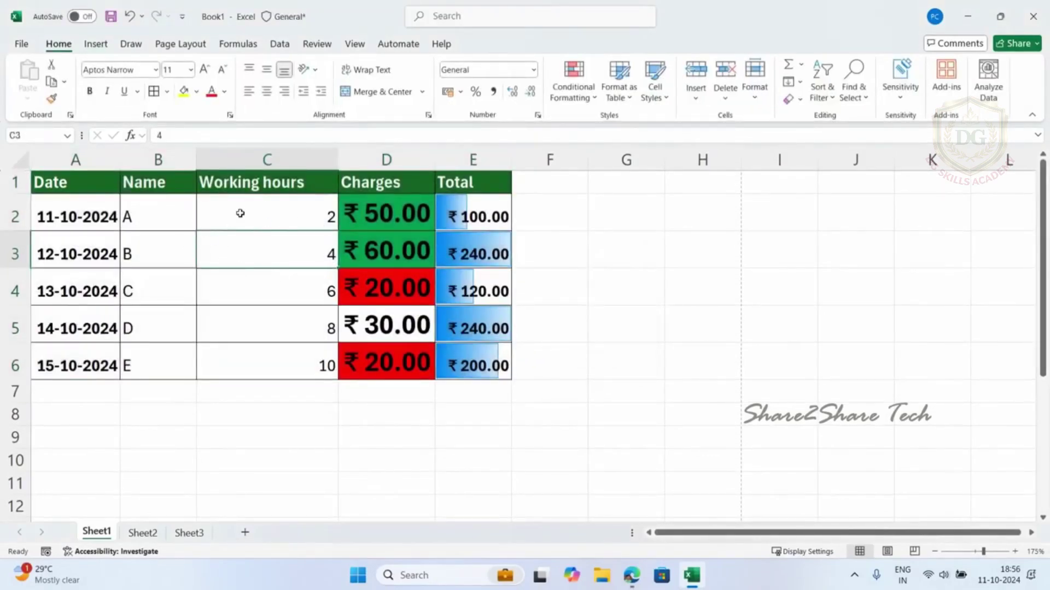
Insert a blank row directly below the header row, above the 11-10-2024 entry.
left_click(242, 213)
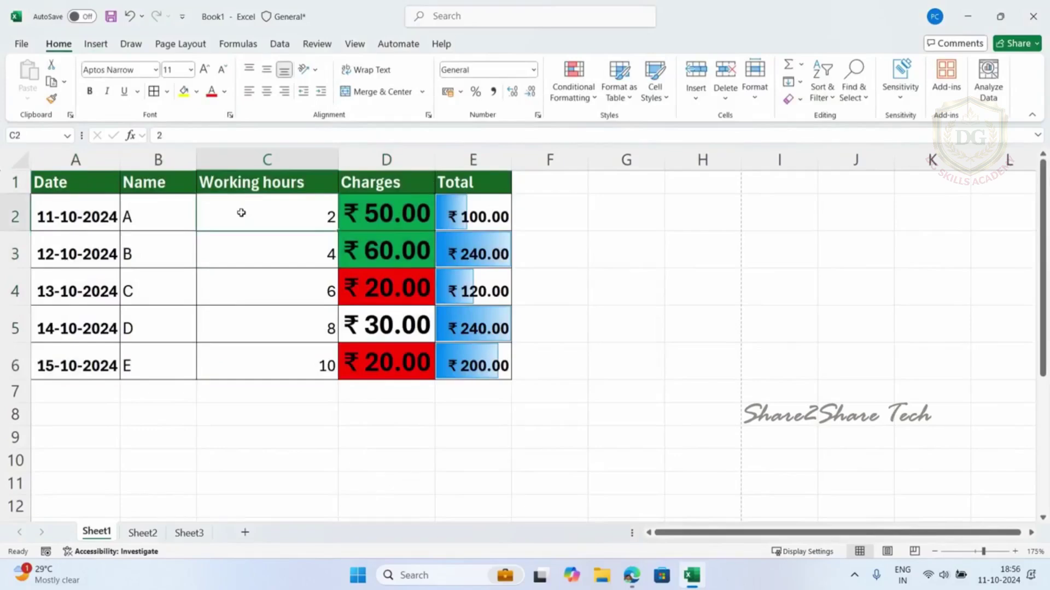
left_click(14, 216)
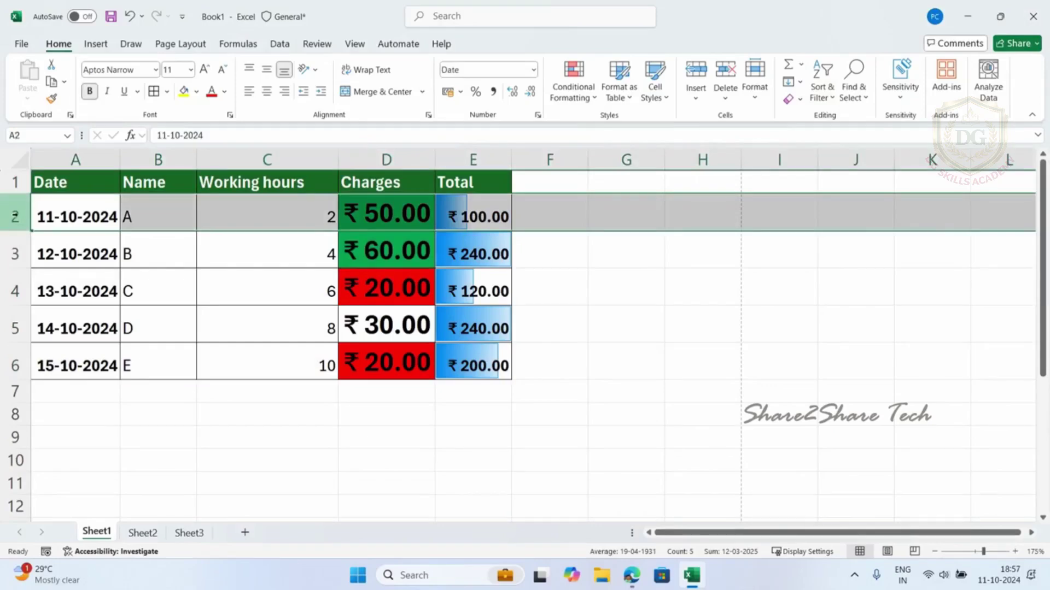
right_click(17, 218)
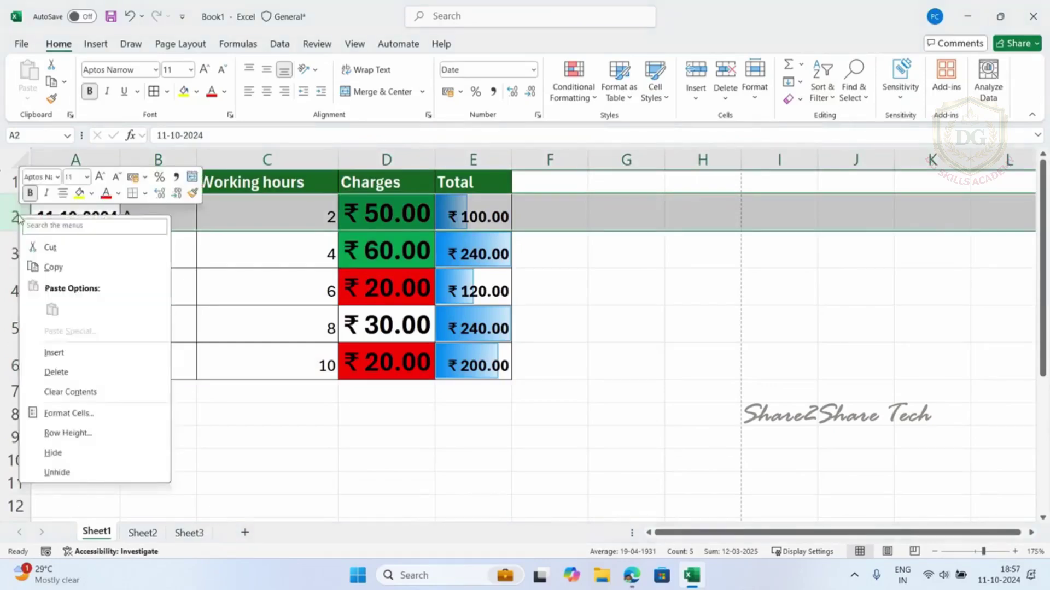
left_click(54, 352)
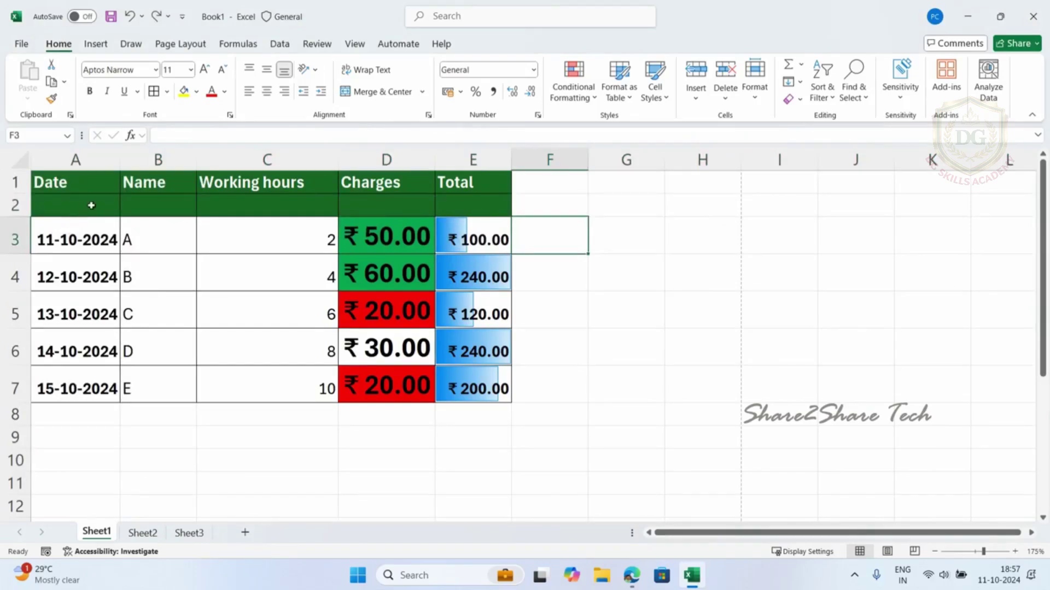
left_click(92, 205)
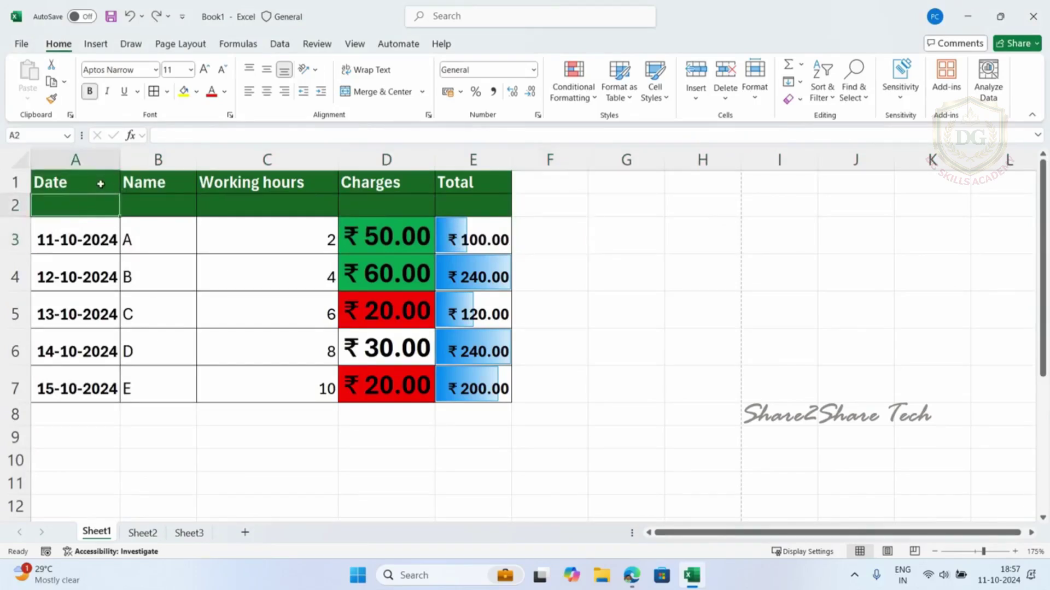
left_click(101, 184)
left_click(101, 204)
Copy the formatting of the data row A3:E3 onto the blank row A2:E2 with Format Painter.
left_click(68, 241)
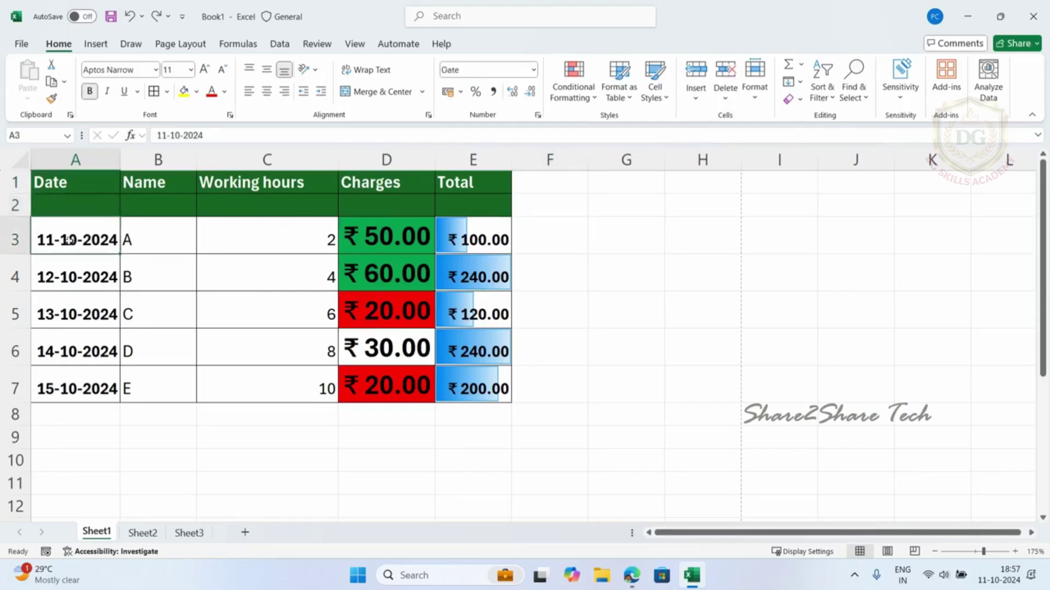
left_click_drag(49, 243, 505, 249)
left_click(78, 236)
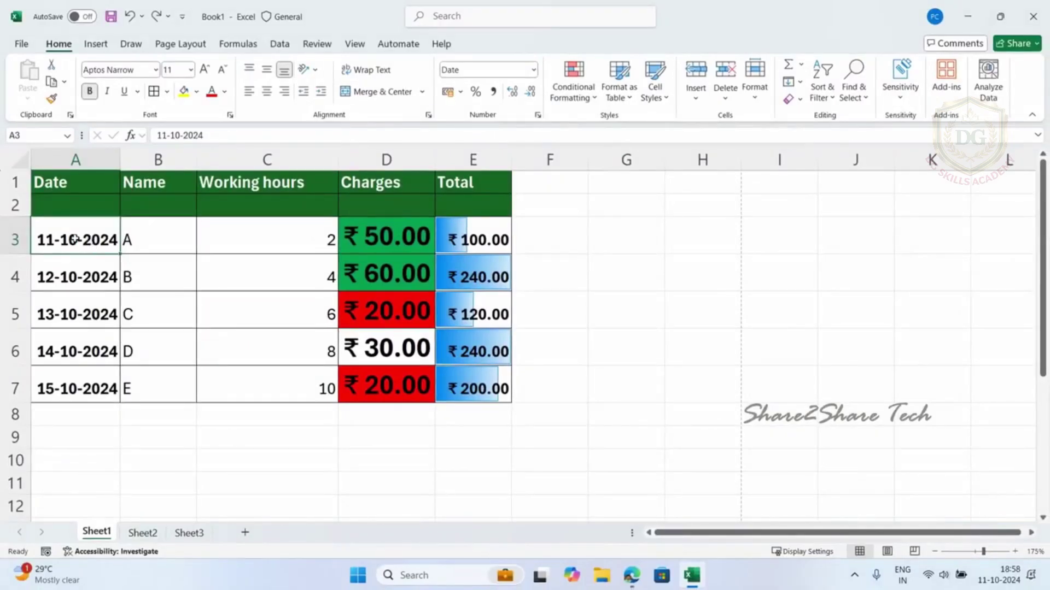
left_click_drag(76, 239, 460, 245)
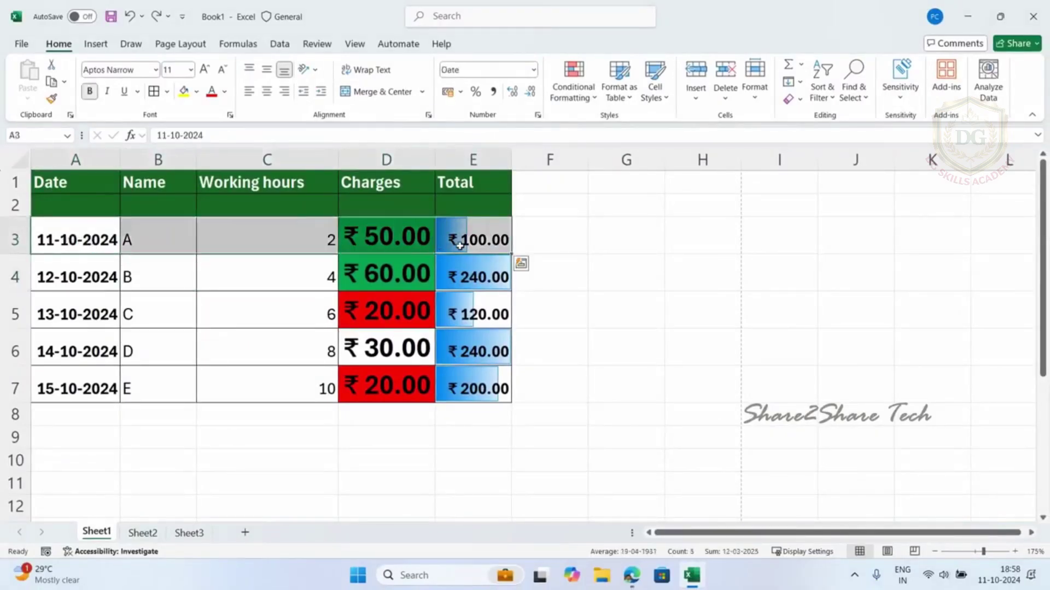
left_click(51, 98)
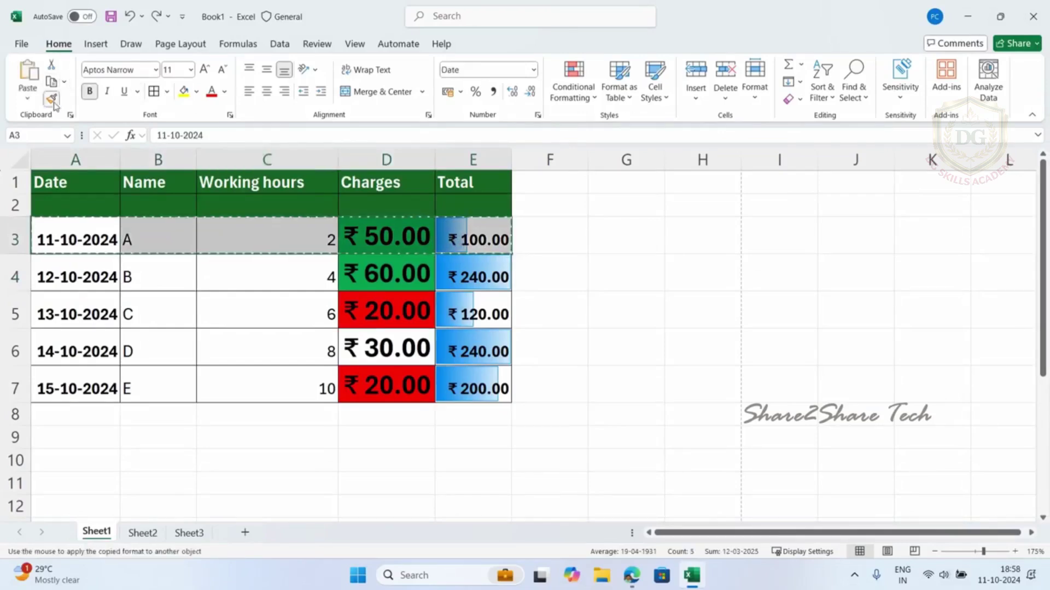
left_click_drag(59, 203, 480, 206)
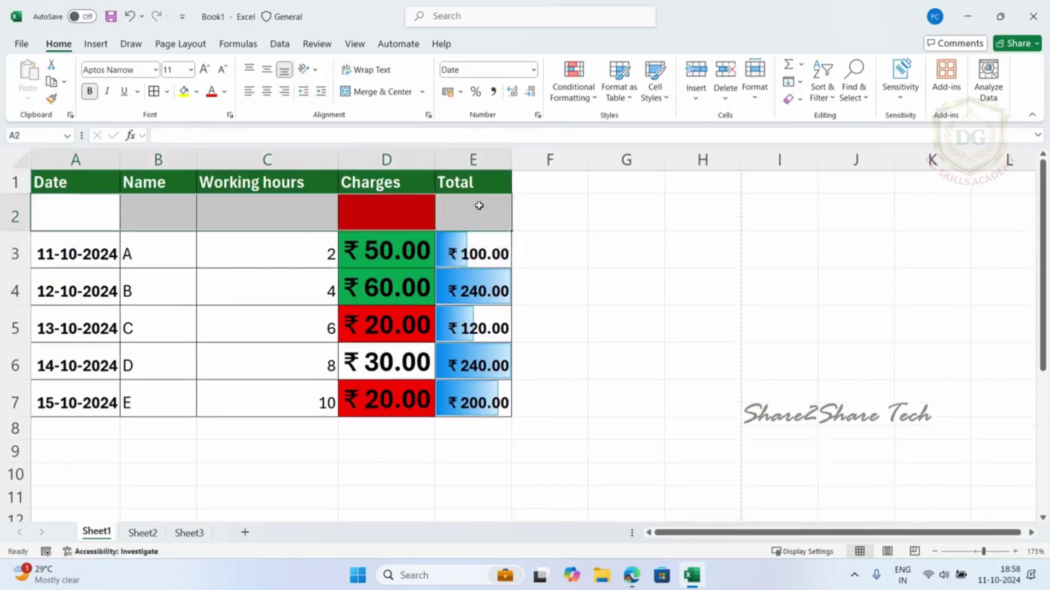
left_click(373, 223)
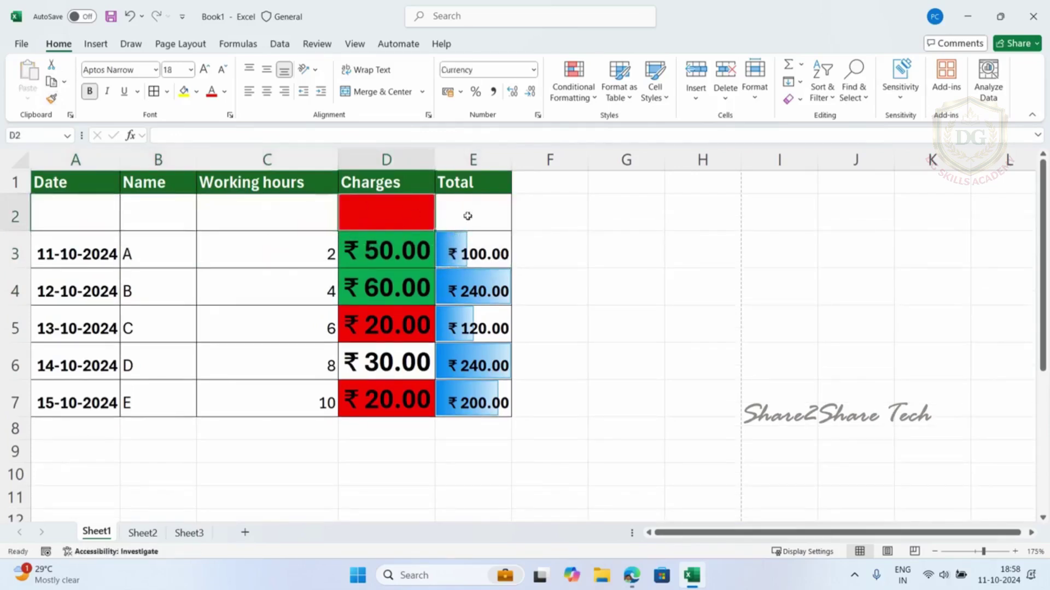
Extend the date series from A3 up into A2 so the new row is dated 10-10-2024.
left_click(65, 254)
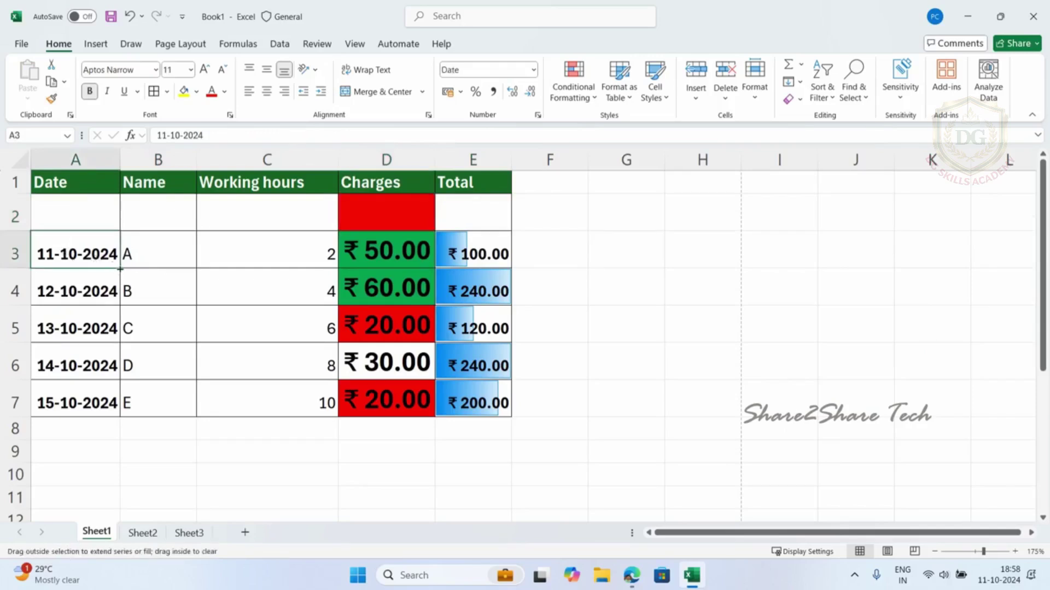
left_click_drag(119, 269, 117, 204)
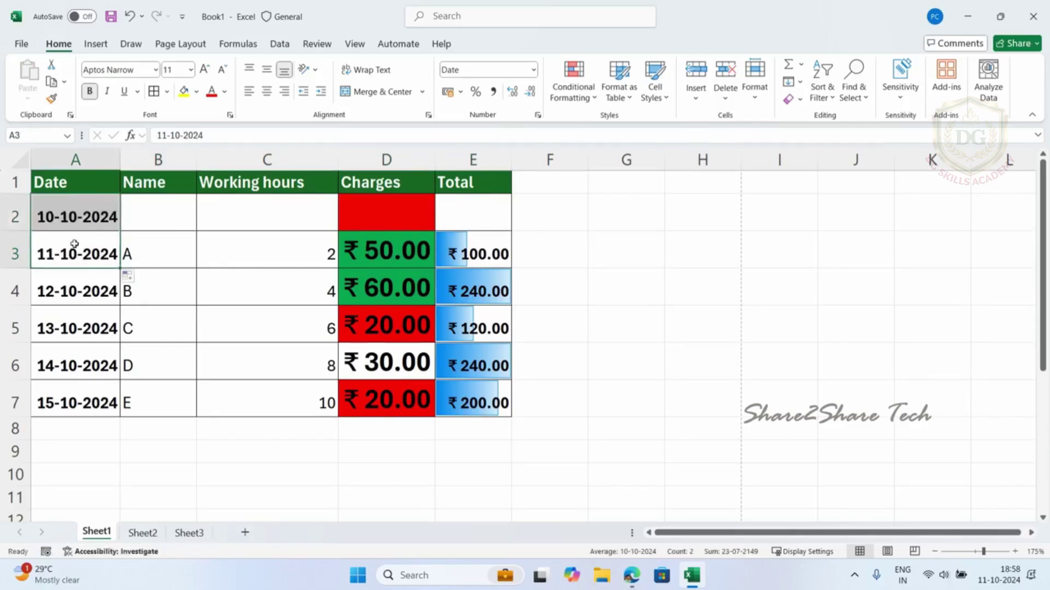
left_click(156, 217)
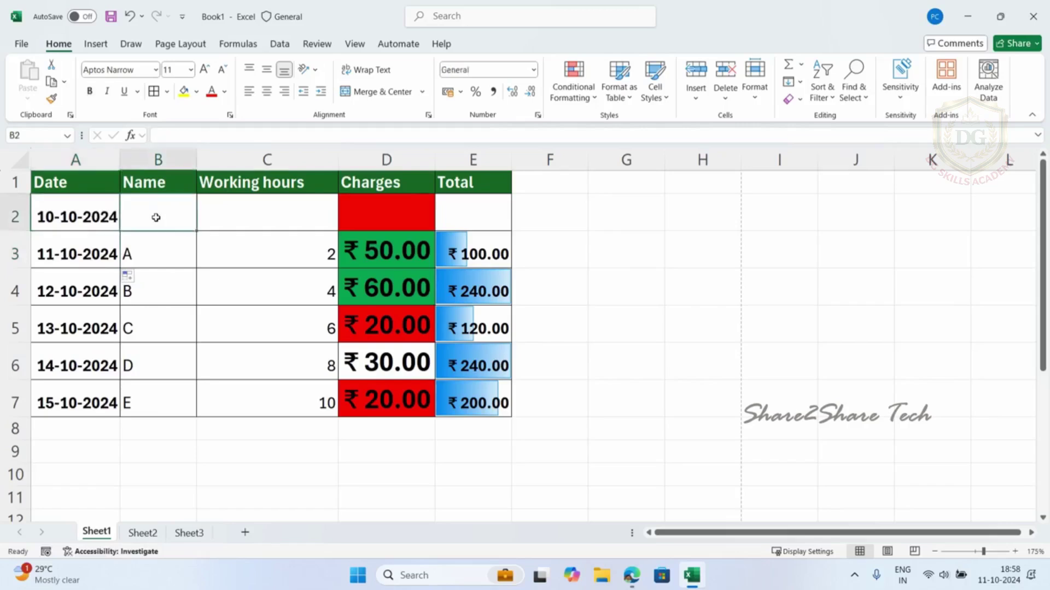
Fill in the 10-10-2024 row with name AB, 1 working hour and a charge of 100.
type("AB")
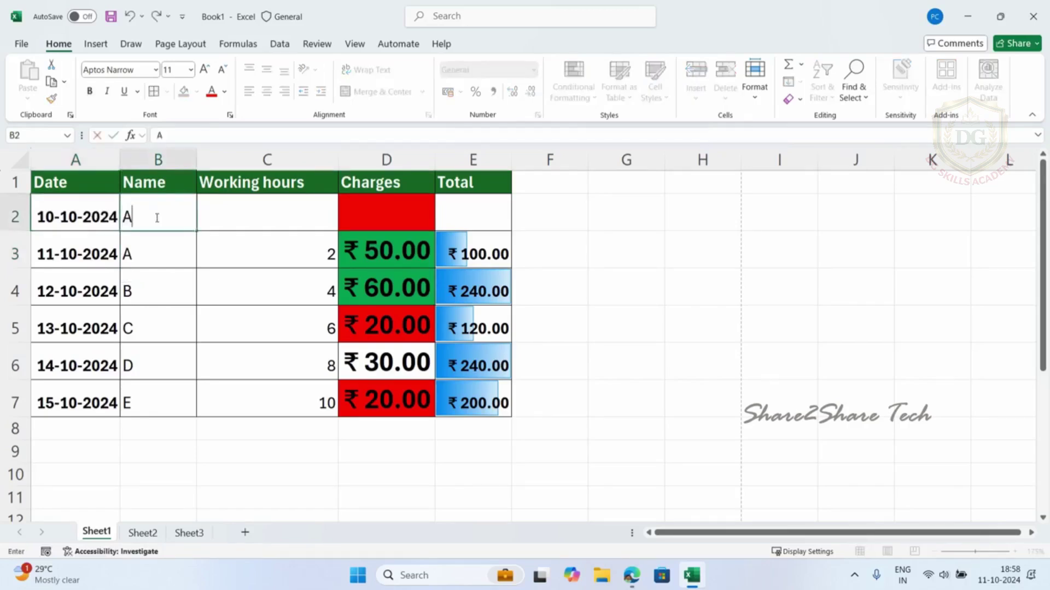
left_click(261, 223)
type("1")
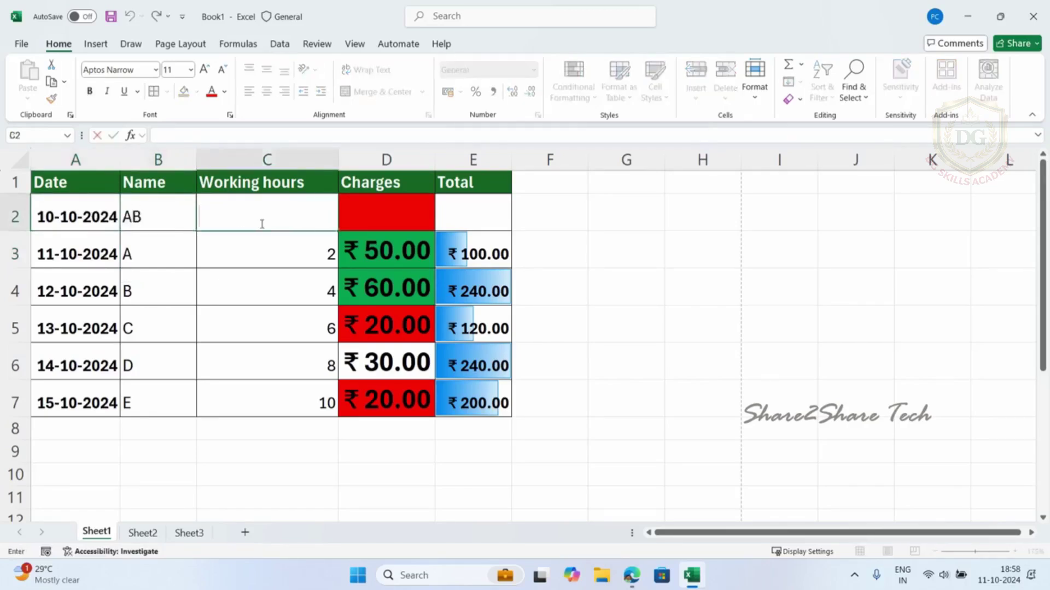
left_click(376, 219)
type("1")
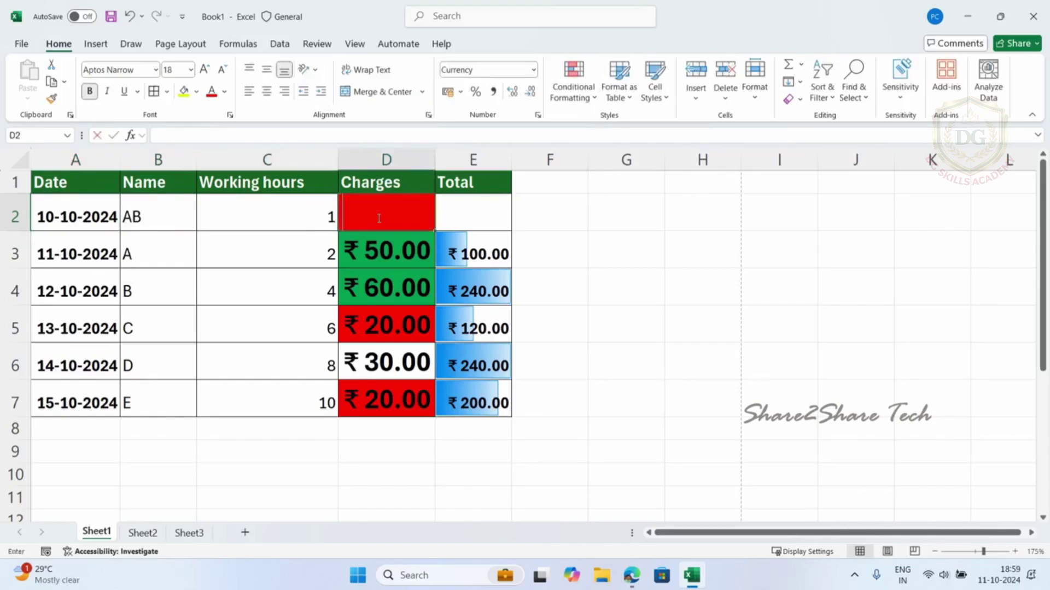
type("00")
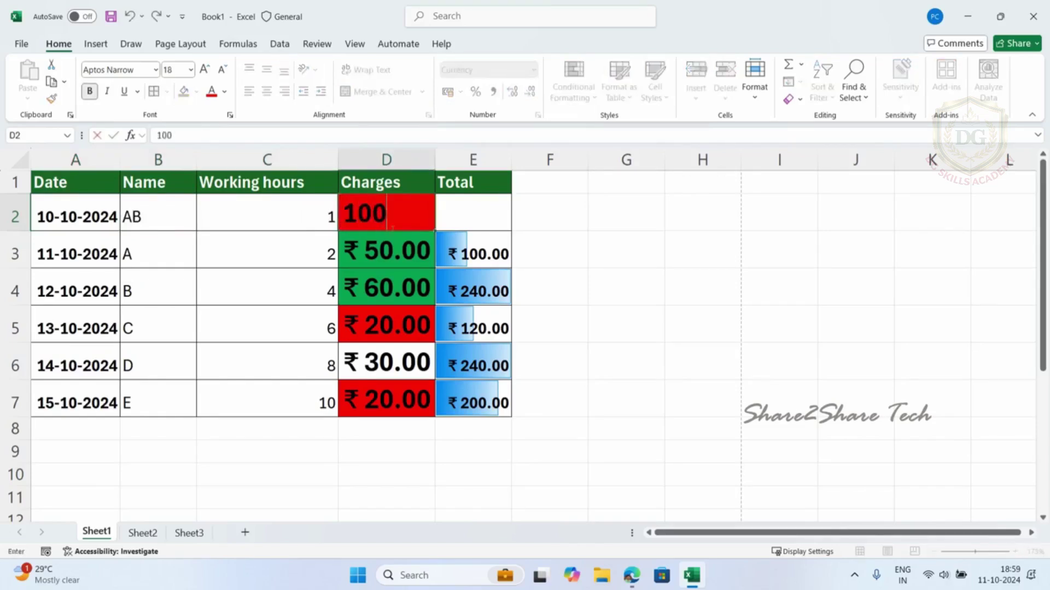
left_click(486, 240)
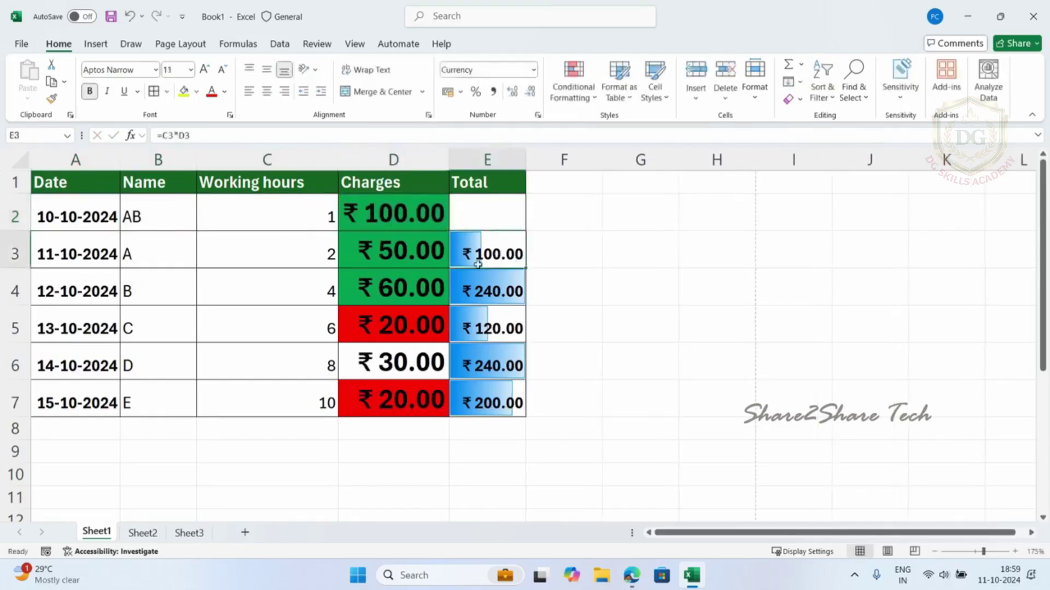
Extend the Total formula from E3 up into E2 for the new row.
left_click(499, 213)
left_click(504, 261)
left_click_drag(528, 268, 517, 206)
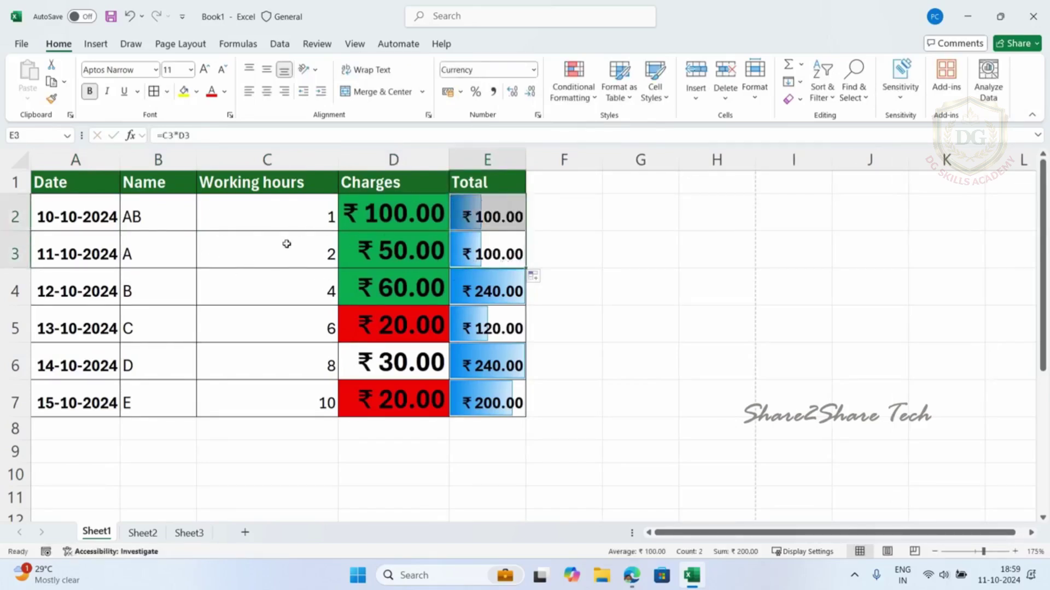
left_click(277, 219)
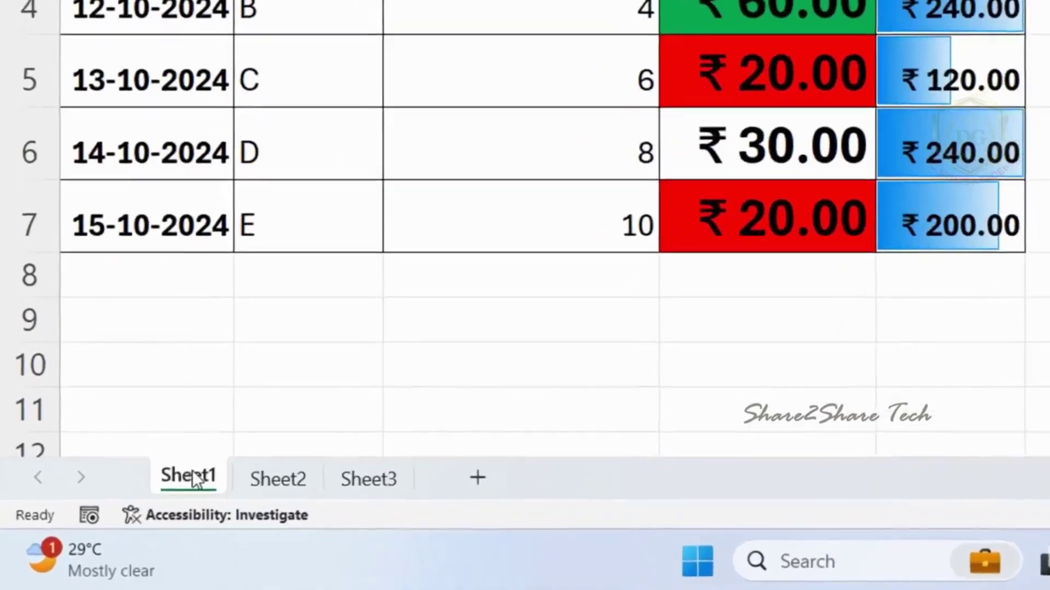
Create a copy of Sheet1 at the end of Book1 and compare it with the original sheet.
right_click(99, 534)
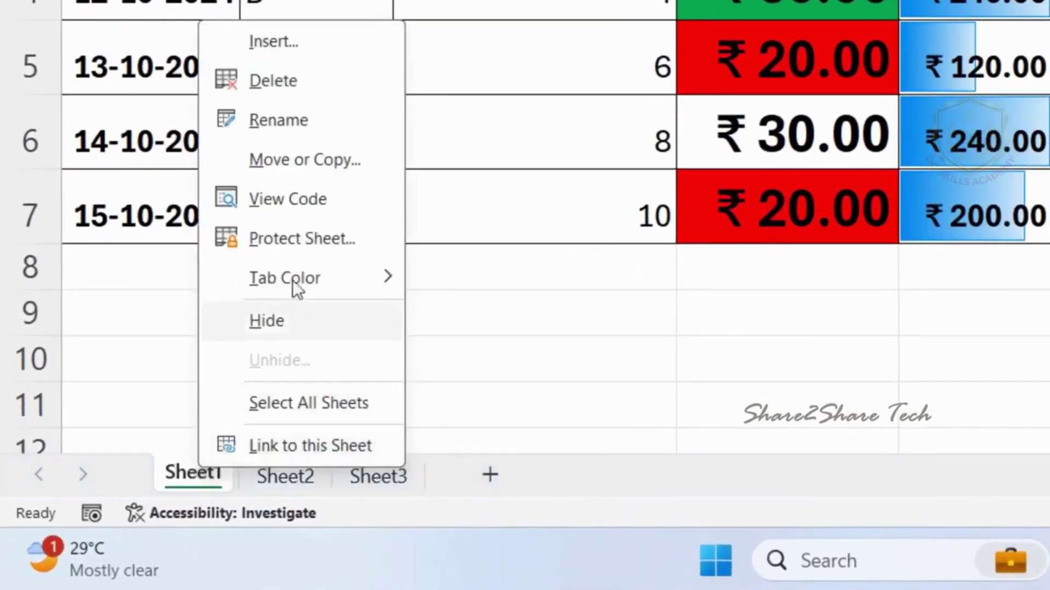
left_click(310, 165)
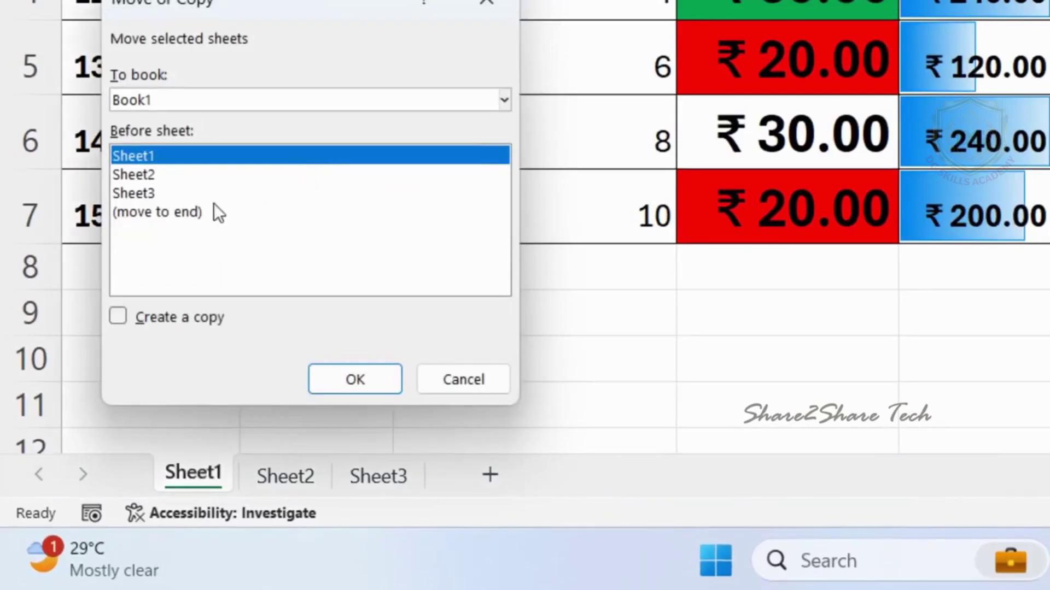
left_click(175, 212)
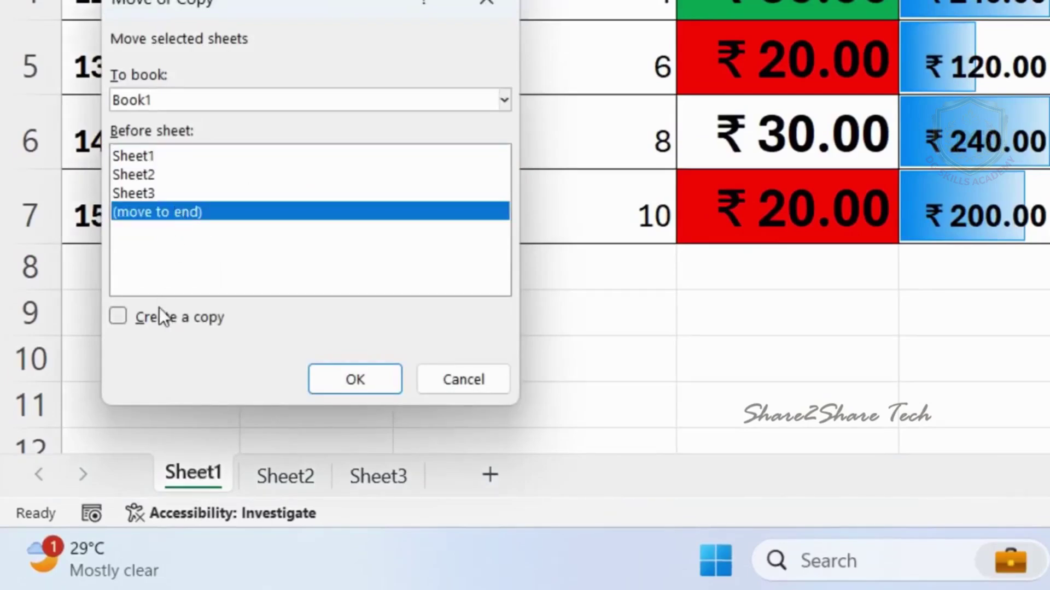
left_click(167, 320)
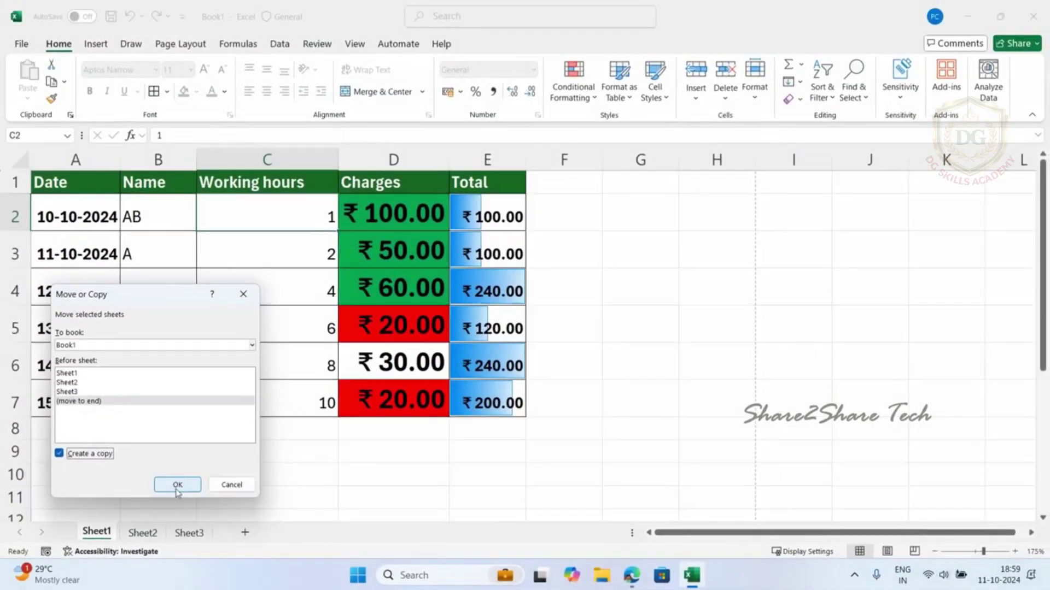
left_click(355, 380)
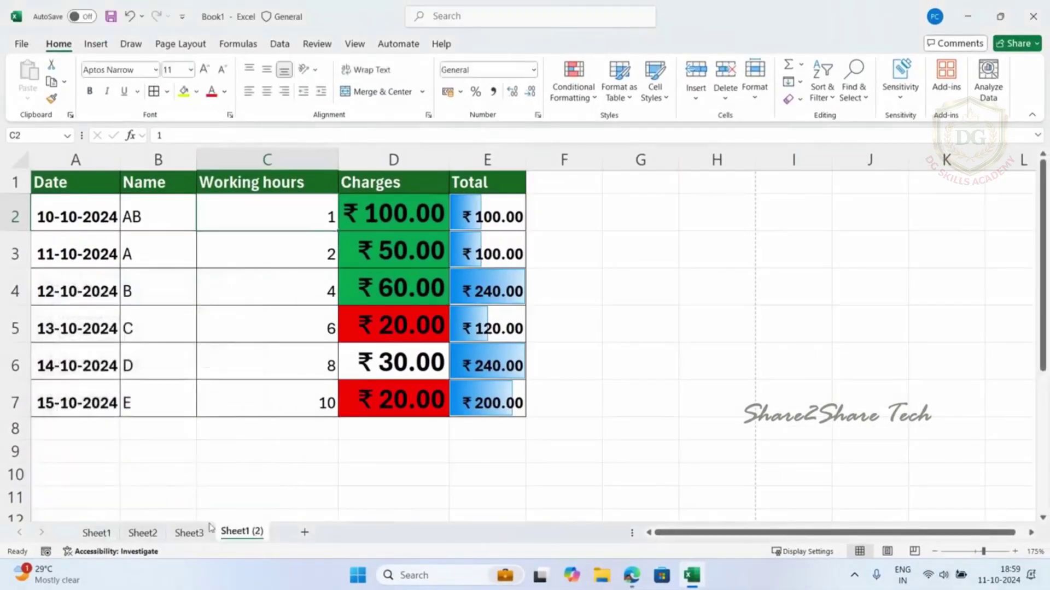
left_click(103, 536)
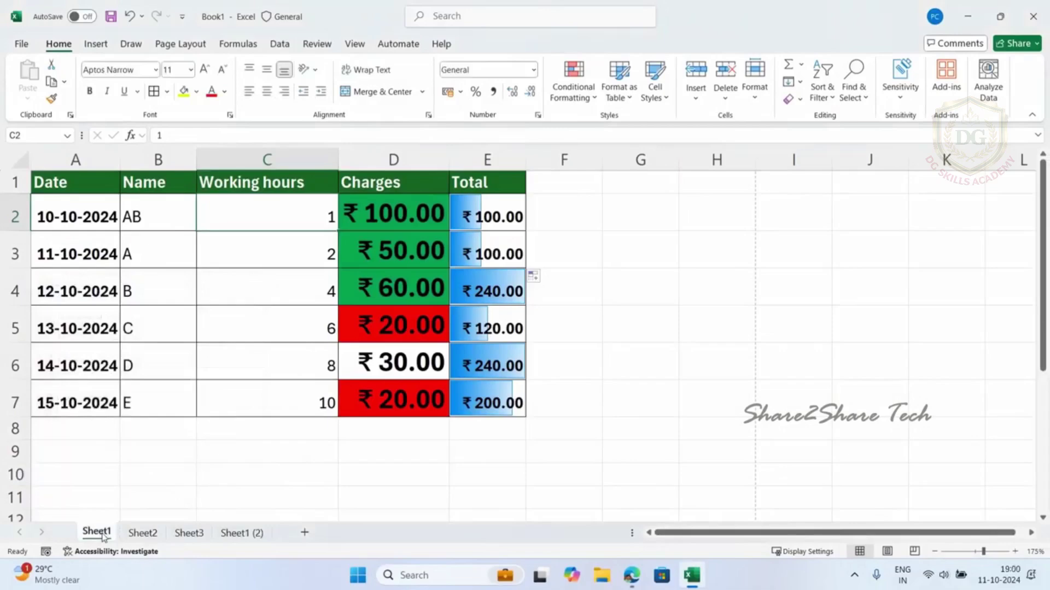
left_click(244, 536)
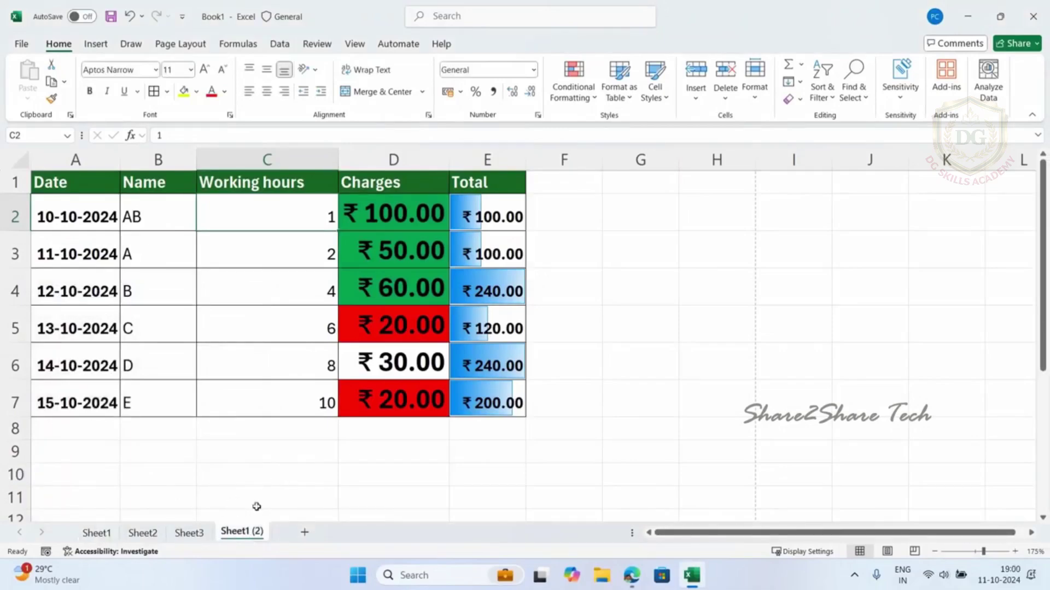
left_click(101, 534)
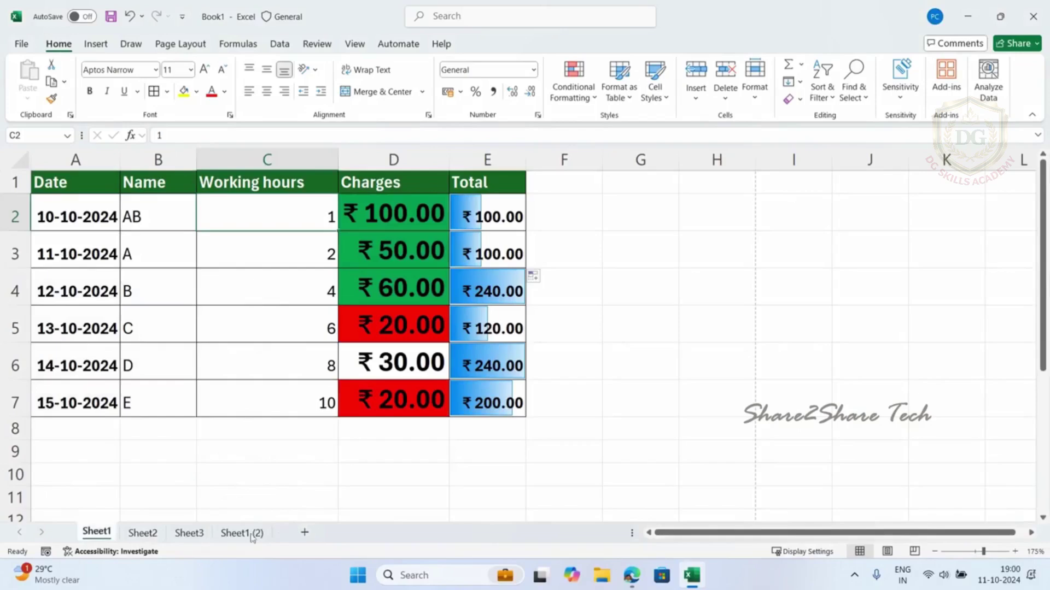
Create a copy of Sheet1 in a new workbook, and return to Book1.
left_click(100, 534)
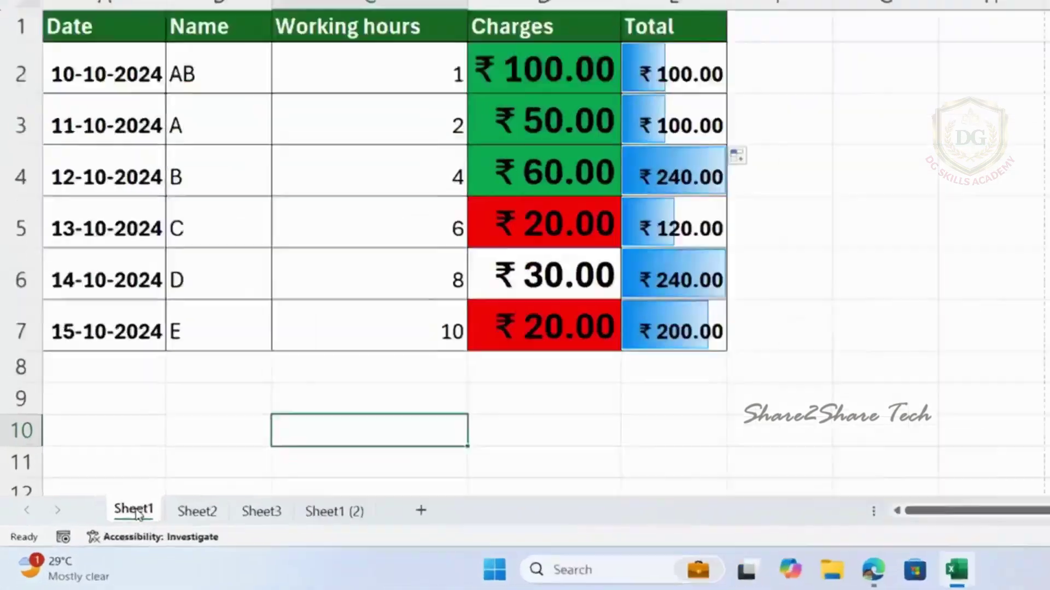
right_click(98, 535)
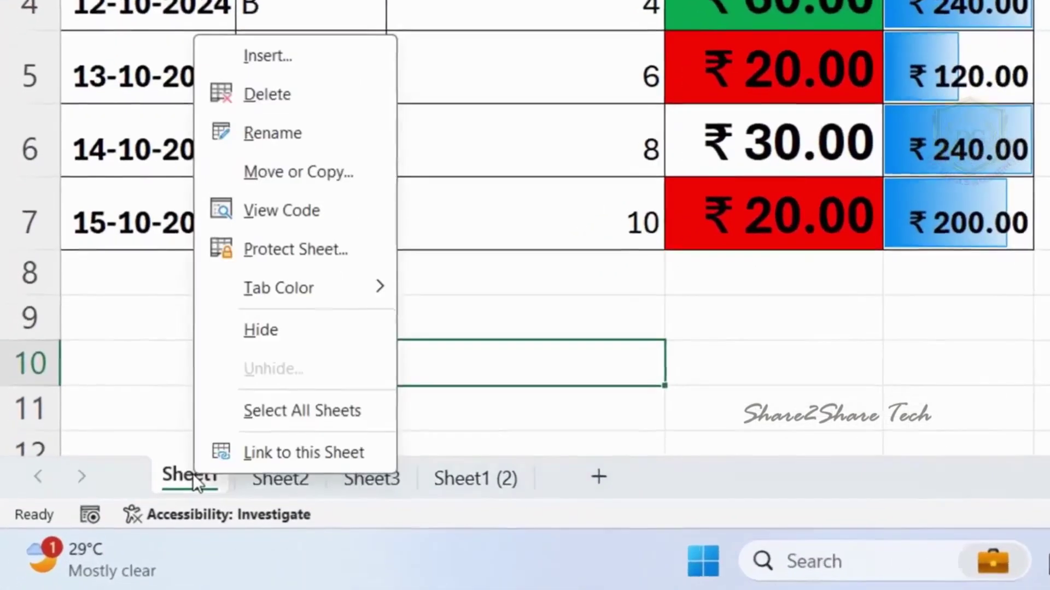
left_click(325, 169)
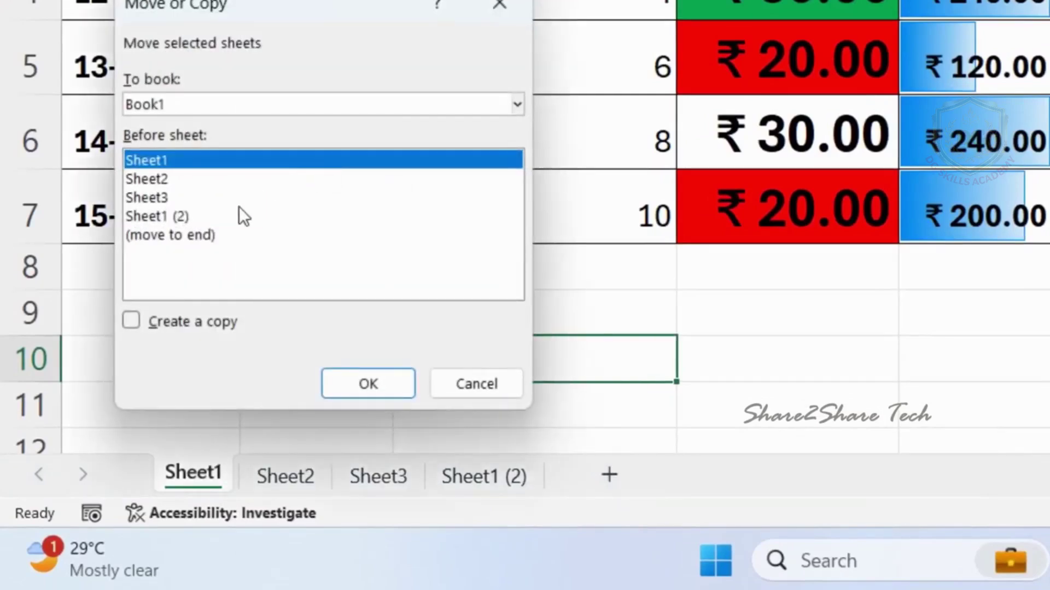
left_click(263, 104)
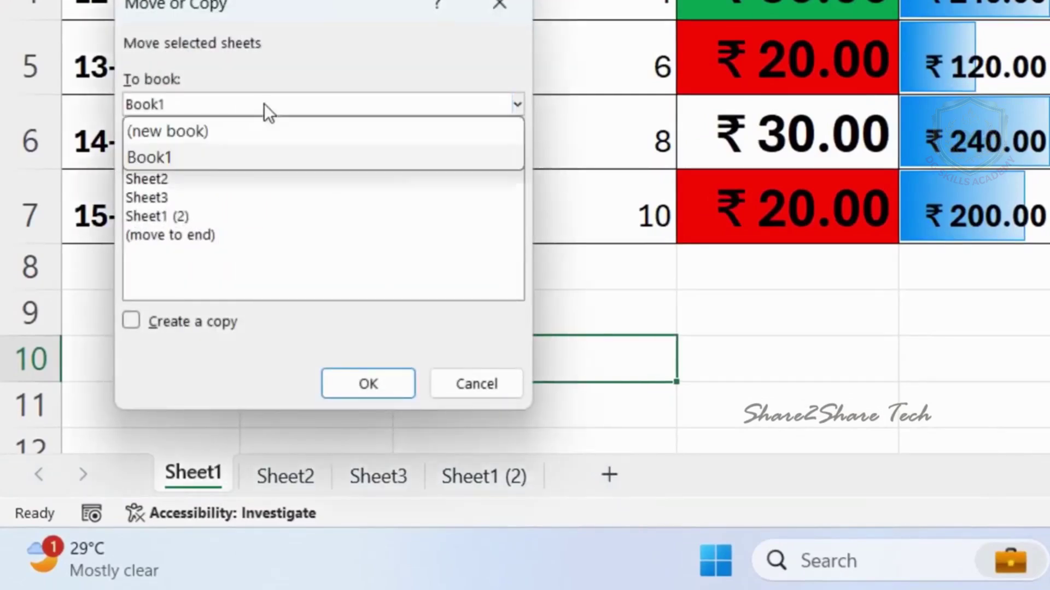
left_click(232, 131)
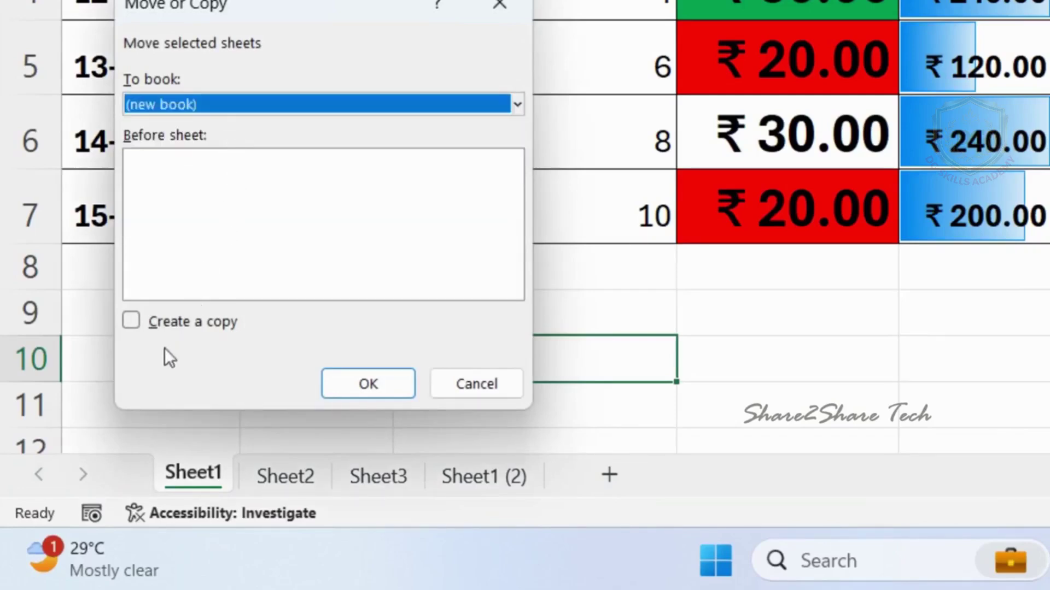
left_click(131, 320)
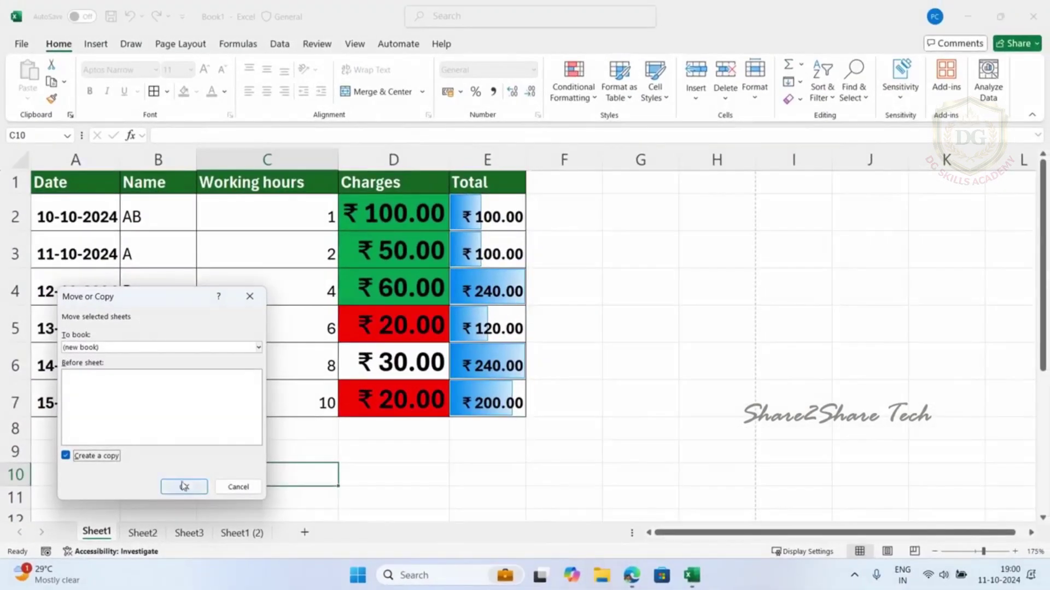
left_click(185, 487)
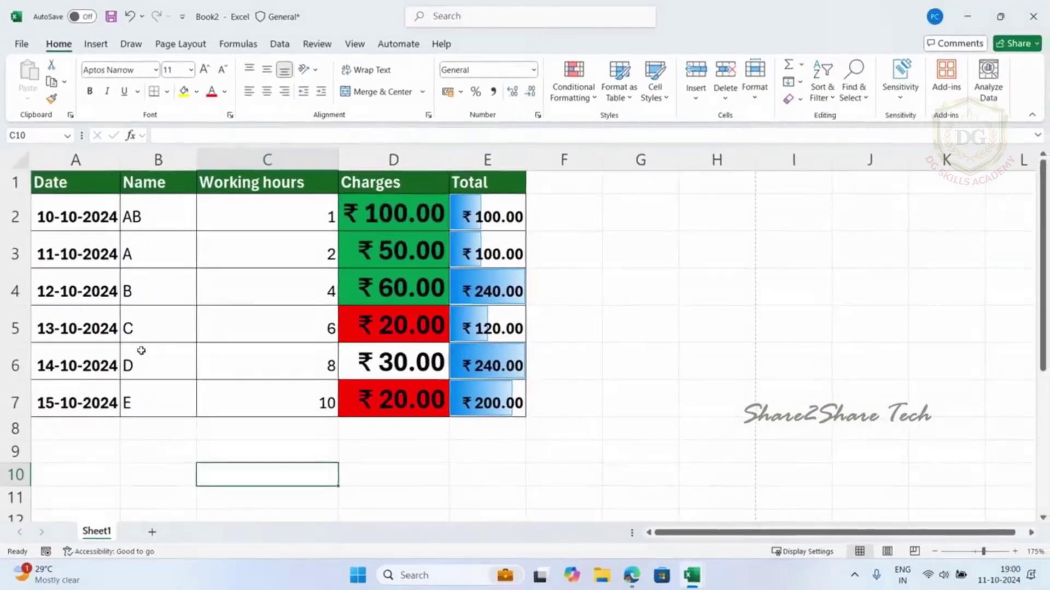
left_click(966, 18)
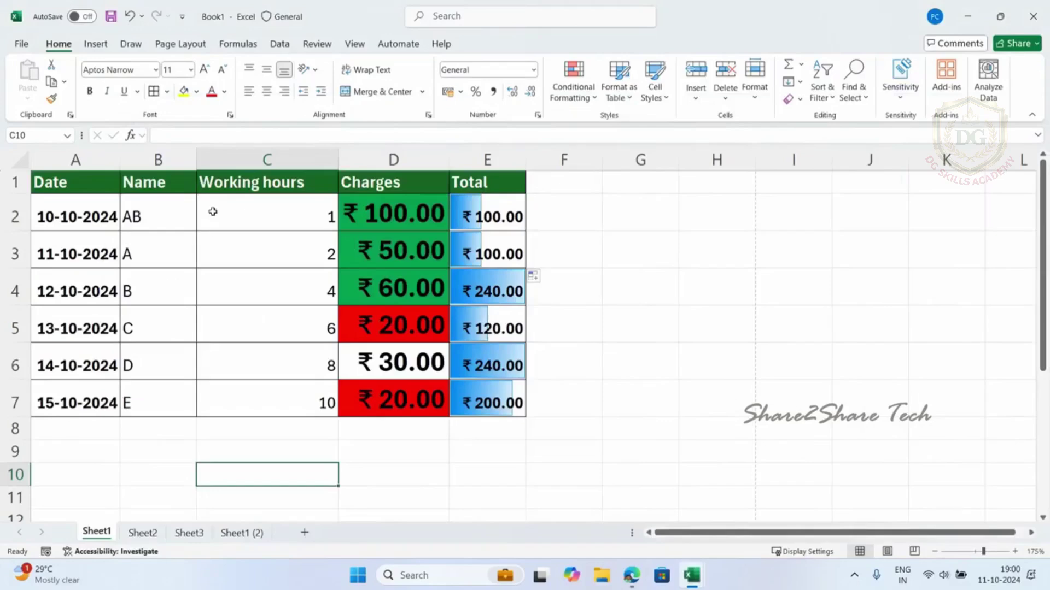
Delete the duplicate sheet Sheet1 (2) from Book1.
left_click(242, 533)
right_click(241, 533)
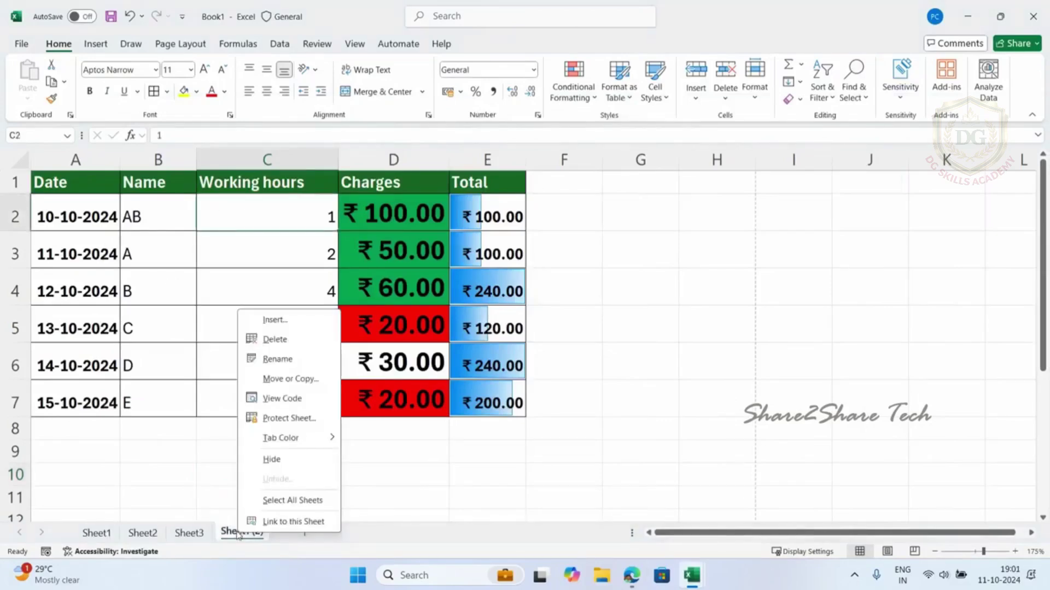
left_click(308, 340)
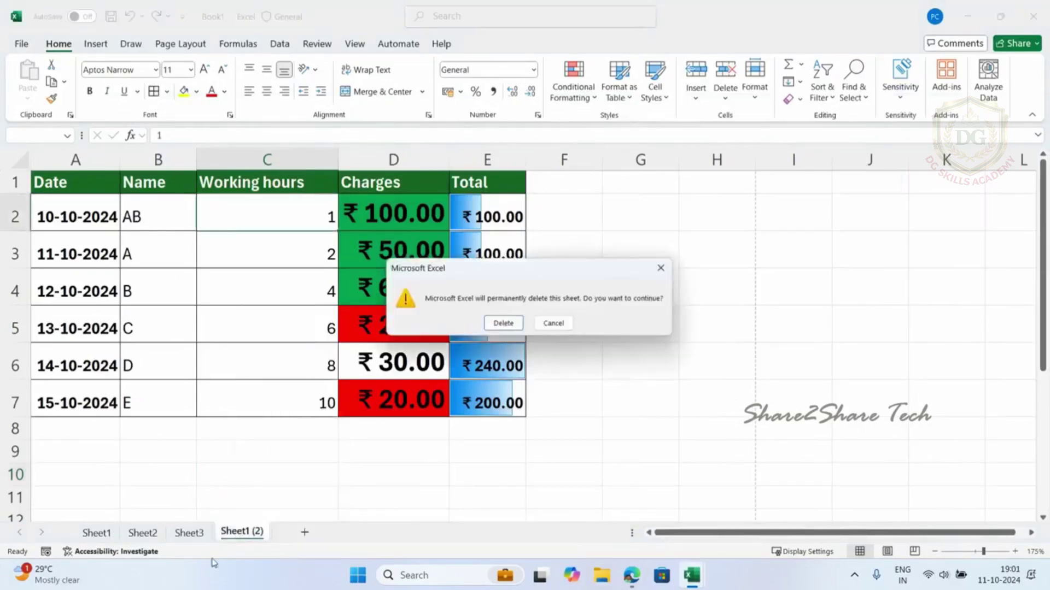
left_click(495, 323)
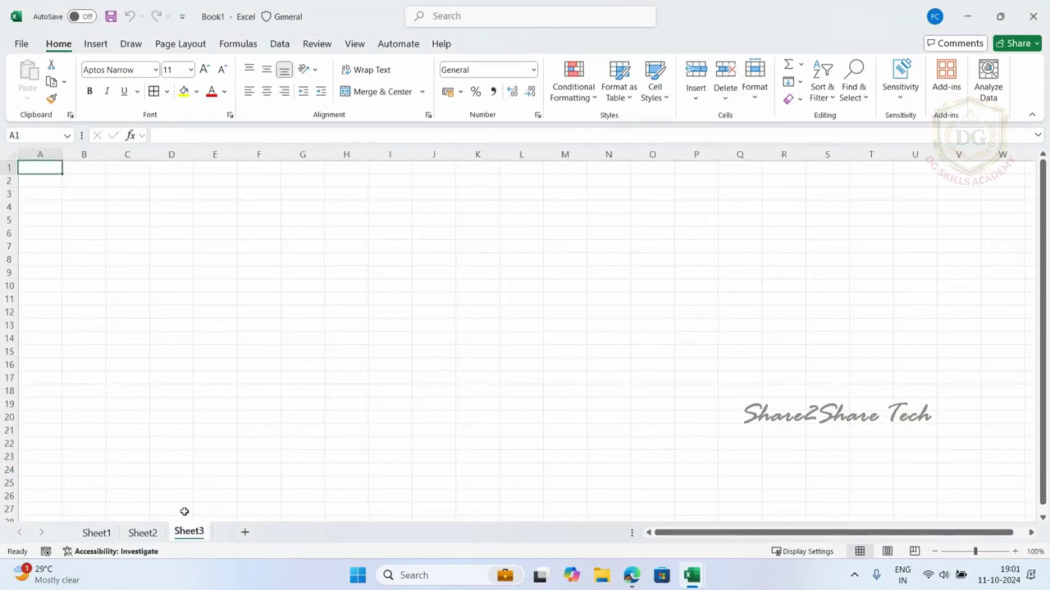
Rename Sheet1 as Data.
double_click(103, 535)
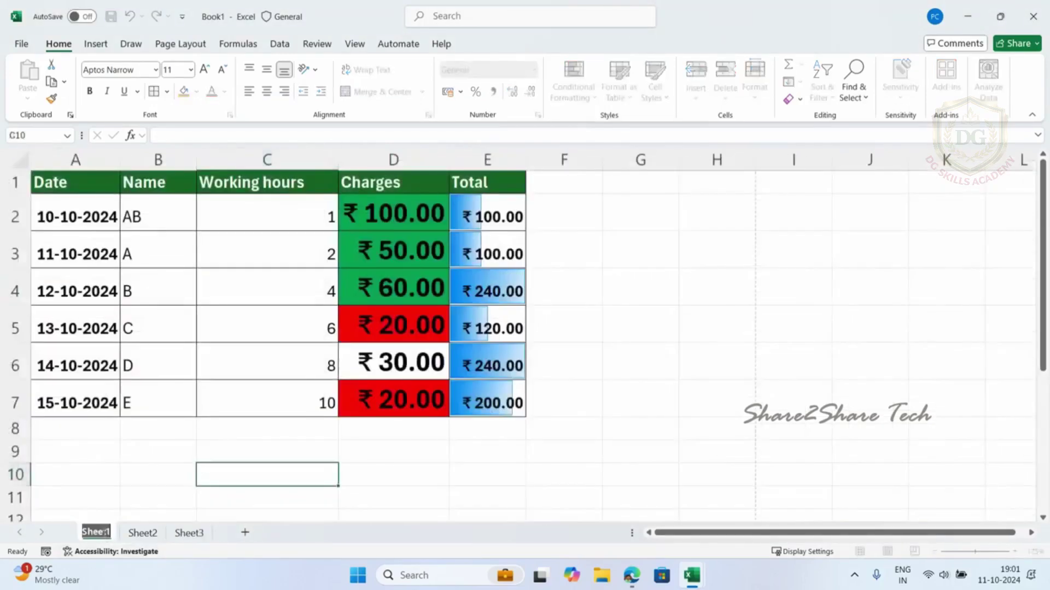
type("Data")
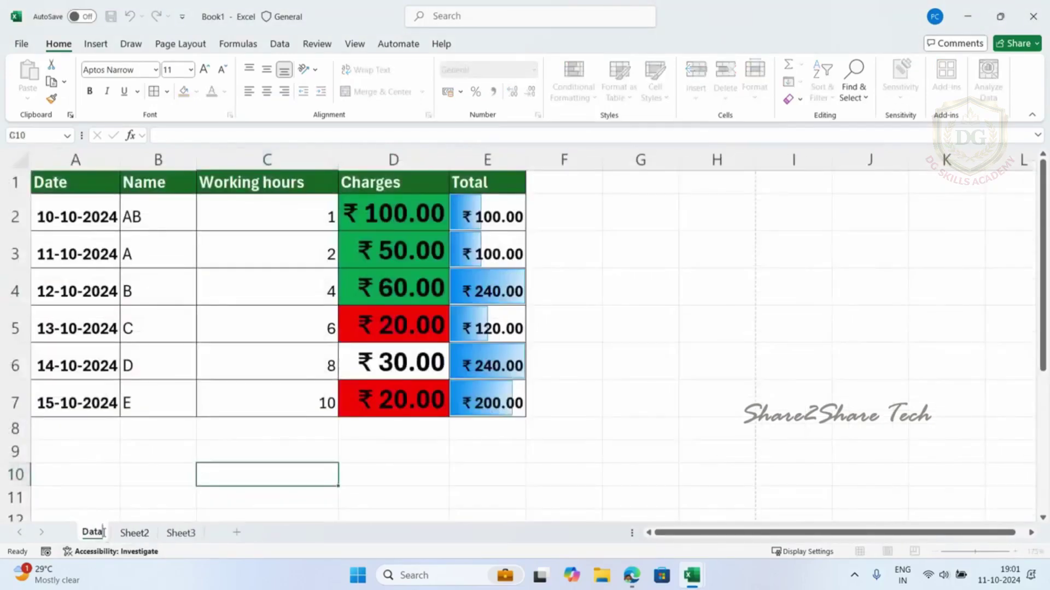
left_click(122, 497)
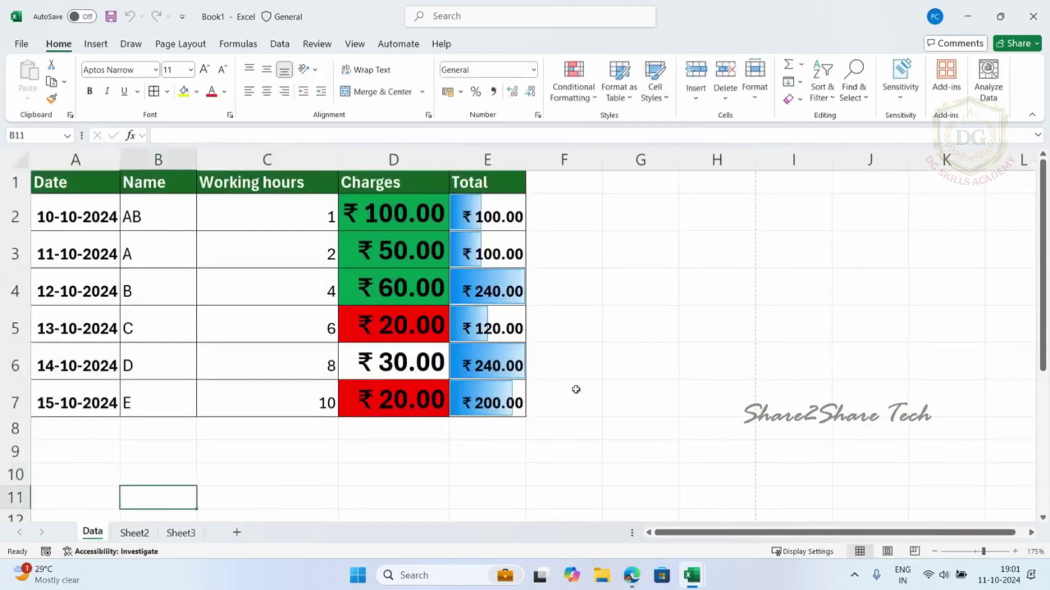
Merge and center cells G2:H2, and unmerge them again.
left_click_drag(634, 216, 710, 213)
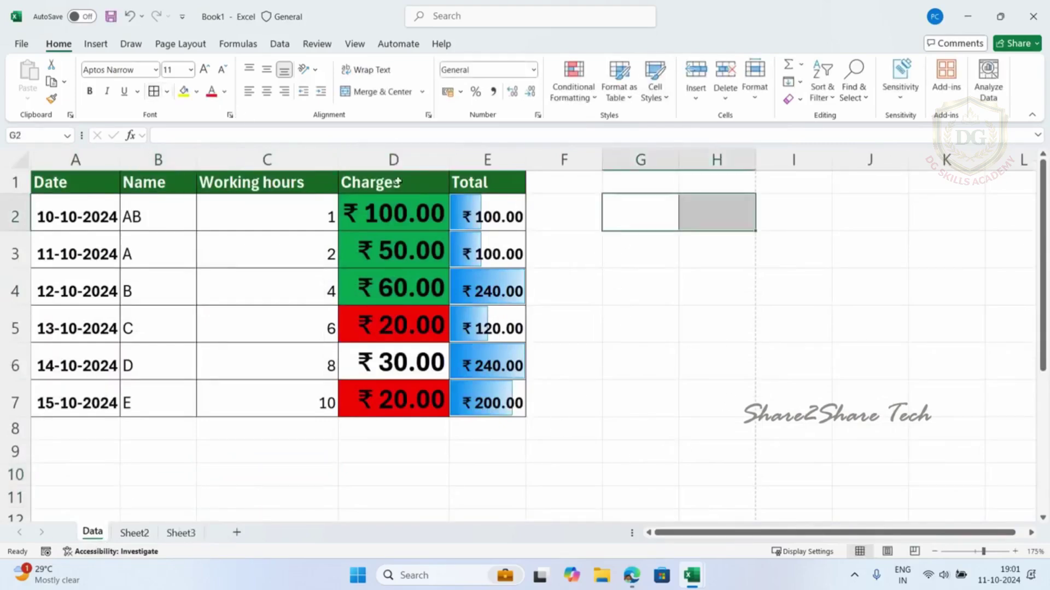
left_click(377, 92)
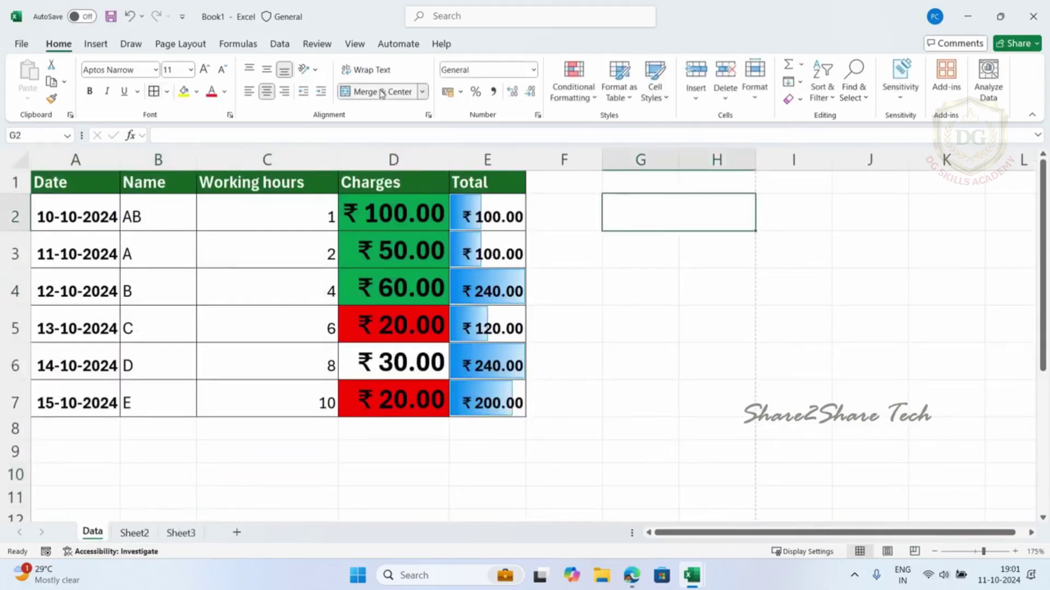
left_click(716, 277)
left_click(667, 216)
left_click(389, 93)
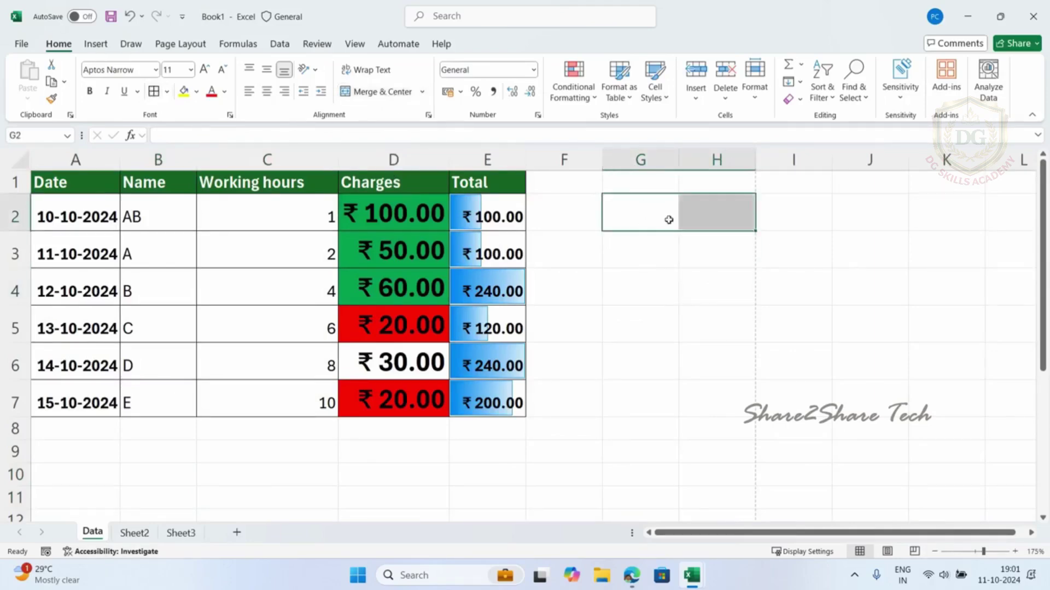
Enter "ahsjfashjgfashfgasgfasfghasf" in cell G2 and "sfbsaKFGBSAK" in cell H2.
left_click(638, 214)
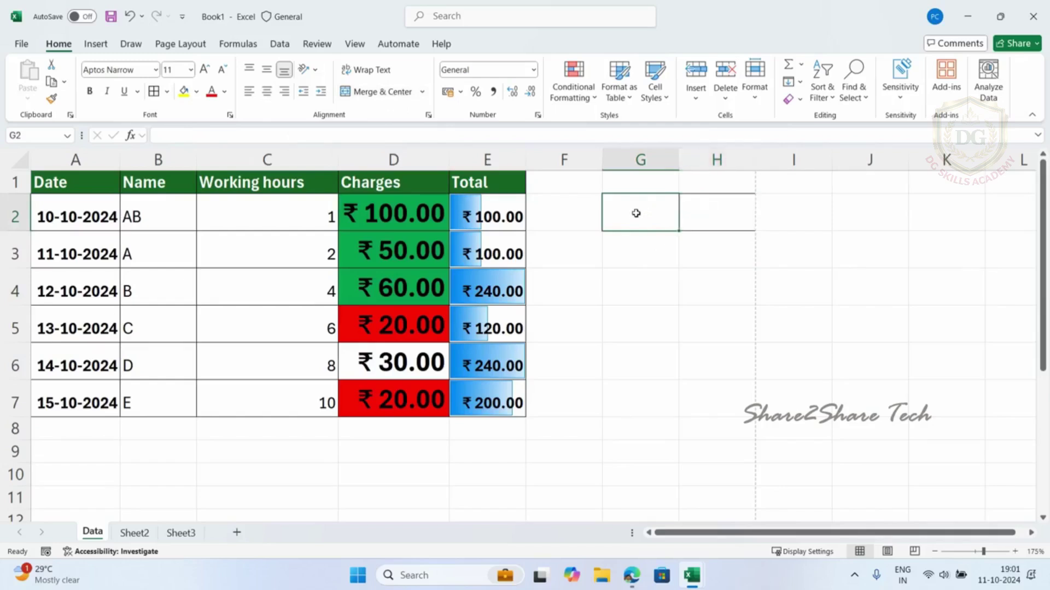
double_click(640, 215)
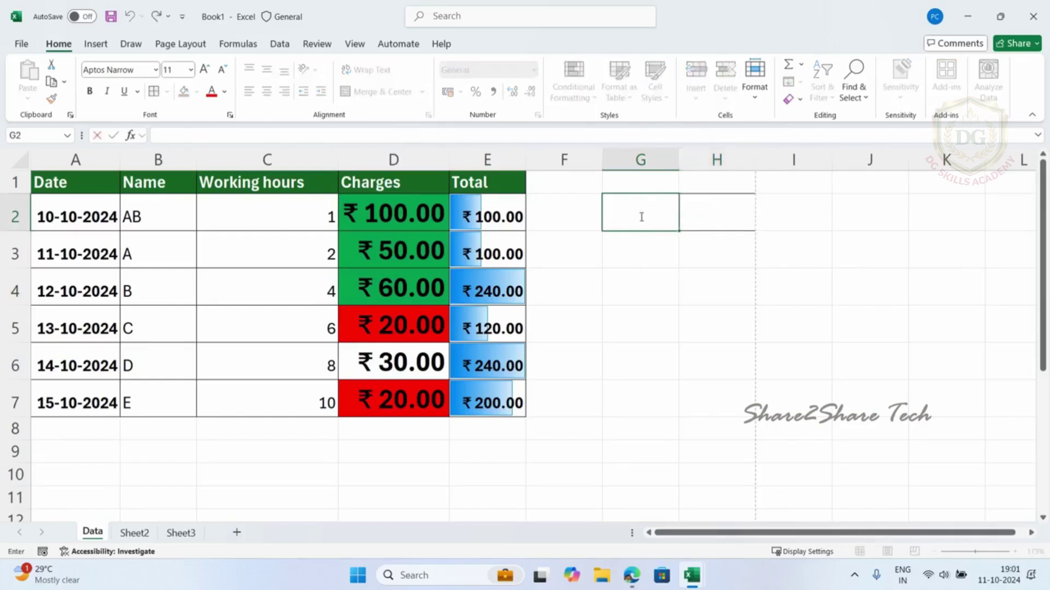
type("ahsjfashjgfashfgasgfasfghasf")
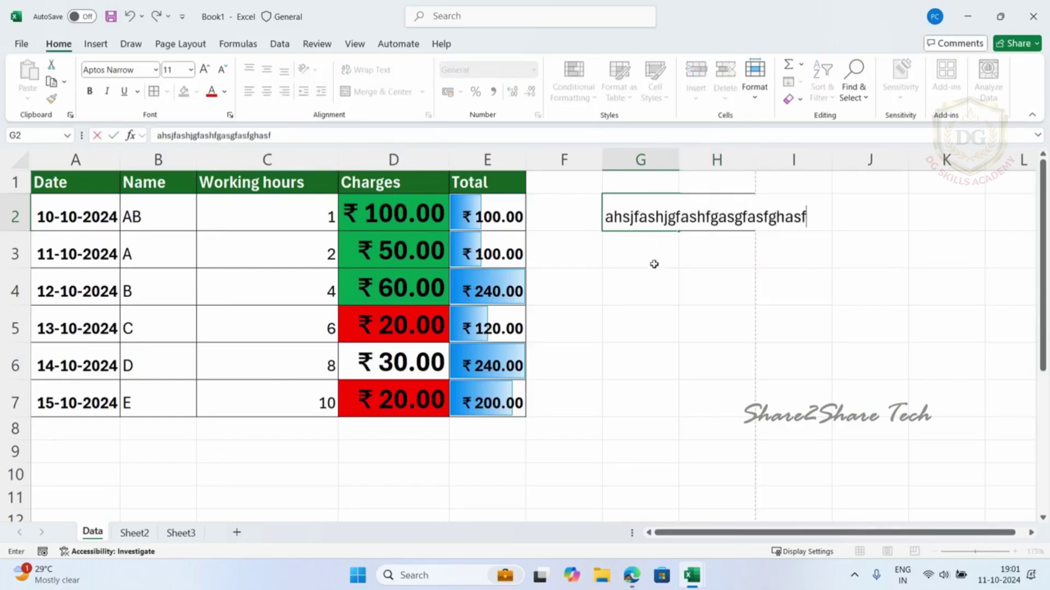
key("Return")
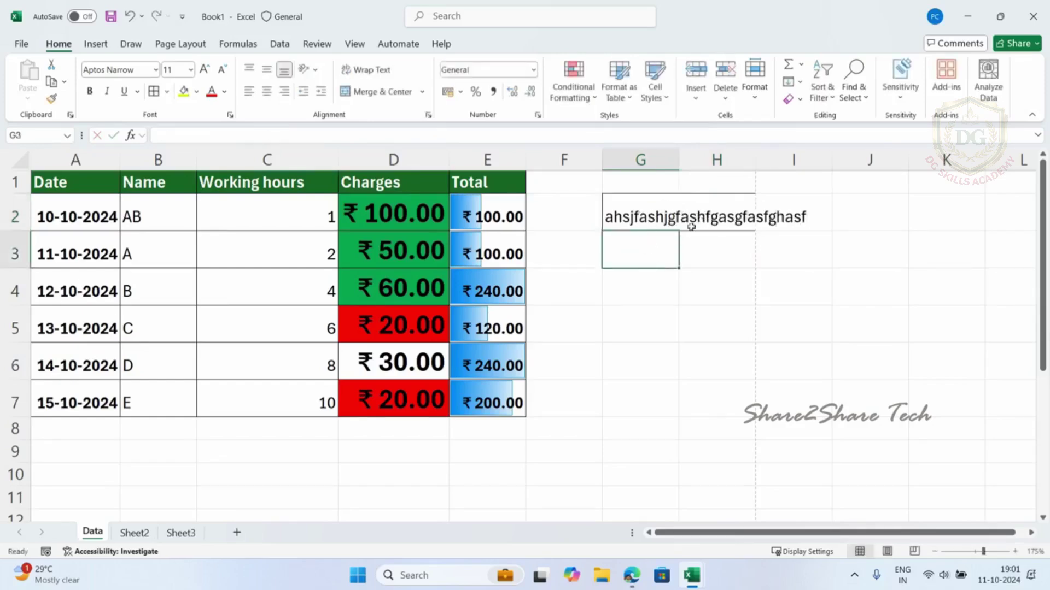
left_click(712, 214)
double_click(714, 215)
type("sfbsaKFGBSAK")
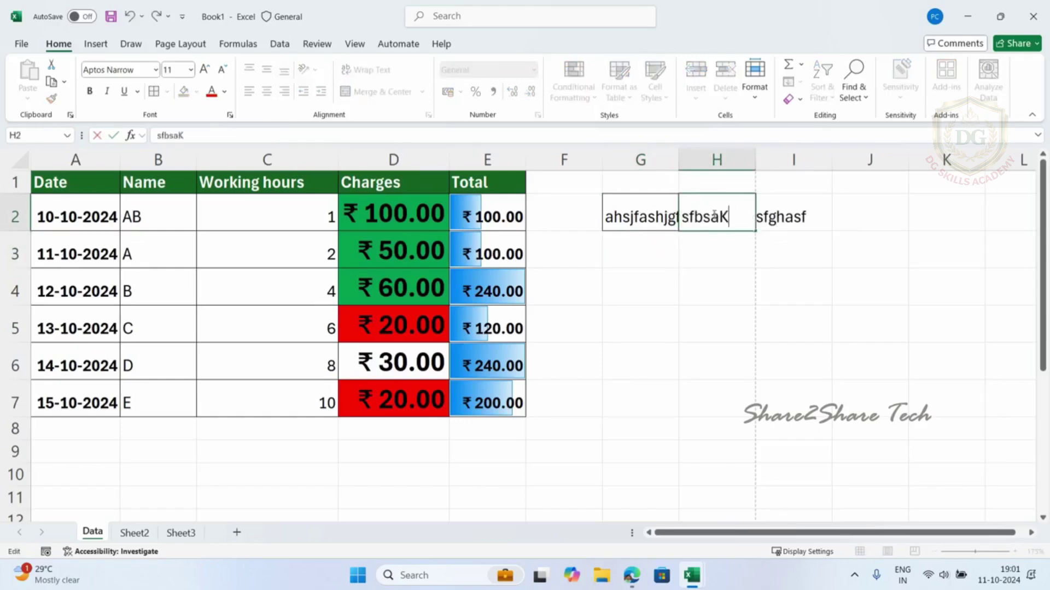
key("Return")
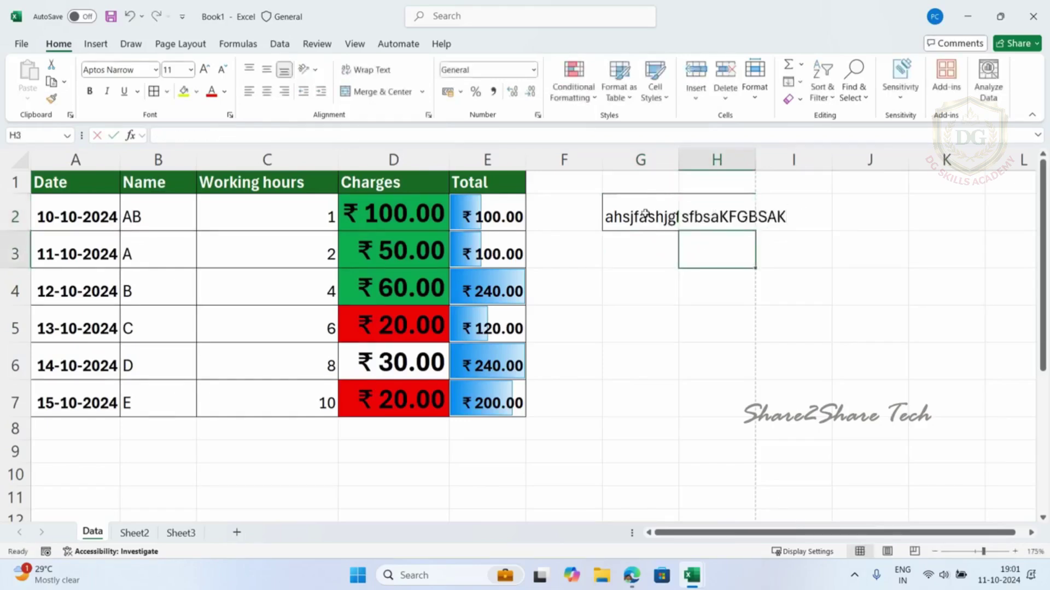
Widen column G to show more of the long text in cell G2, and narrow it back slightly.
left_click(646, 215)
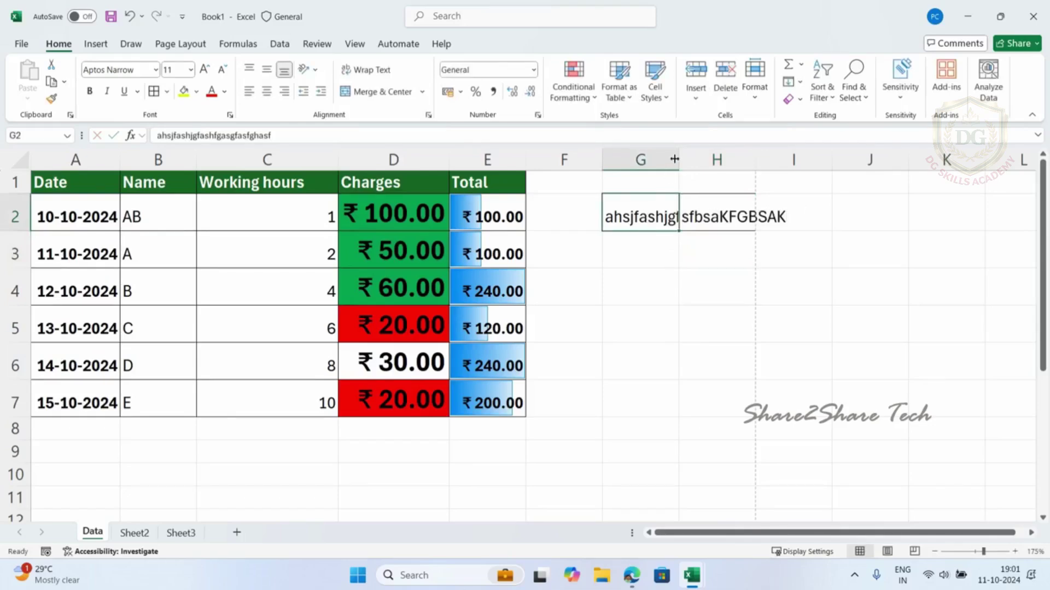
left_click_drag(678, 158, 742, 159)
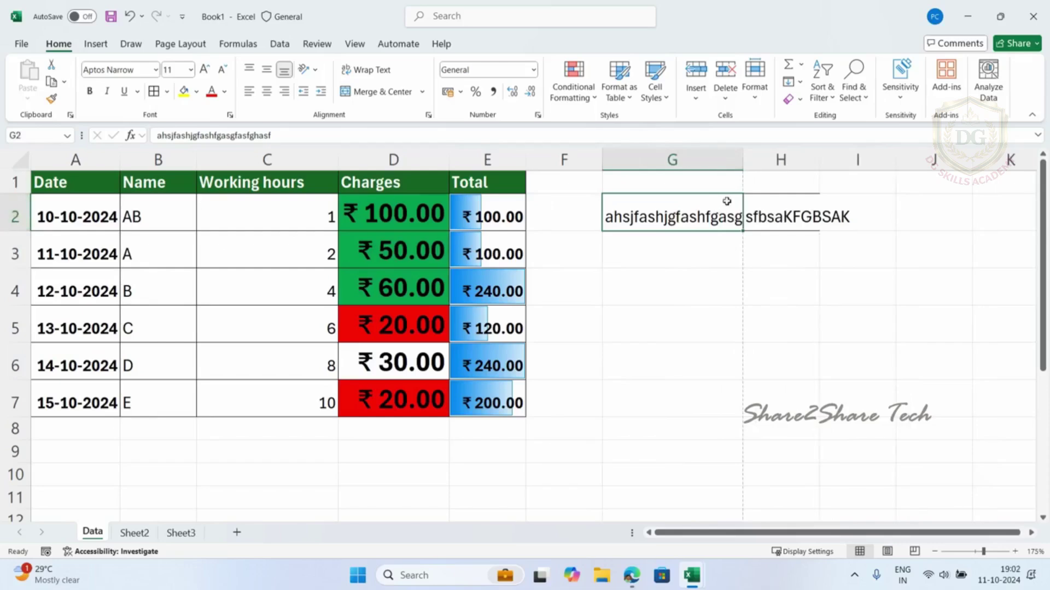
mouse_move(744, 160)
left_mouse_down()
mouse_move(830, 159)
mouse_move(696, 153)
mouse_move(726, 156)
left_mouse_up()
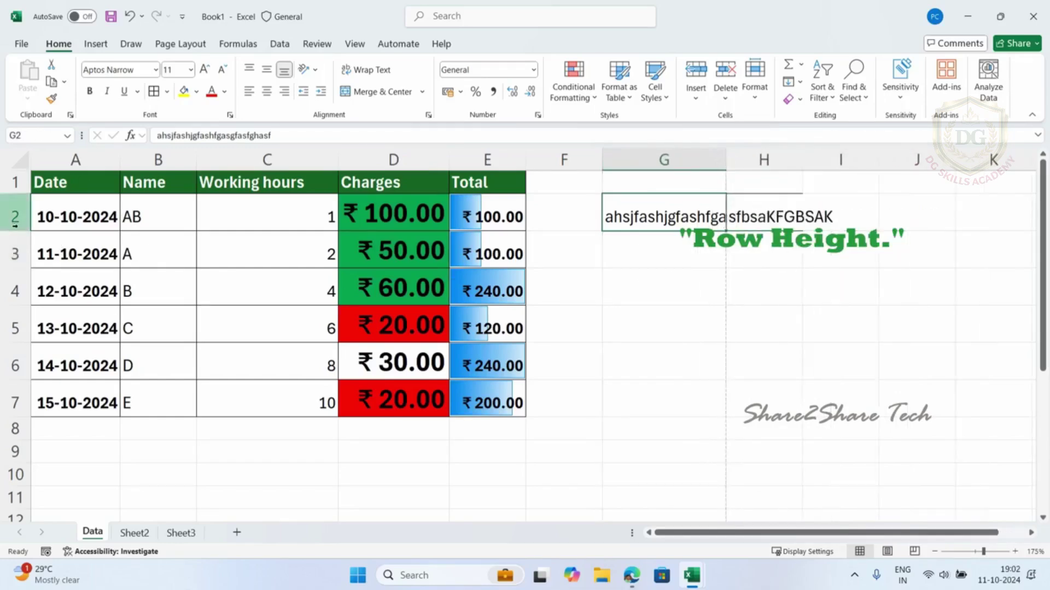
Increase the height of row 2 and wrap the text in cell G2.
left_click_drag(15, 231, 15, 272)
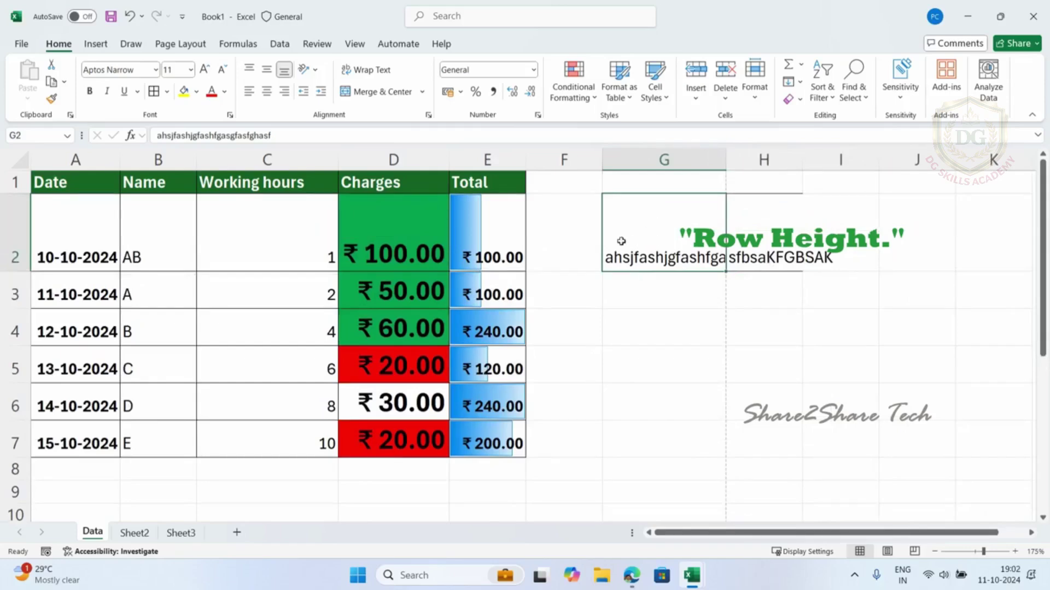
left_click(372, 70)
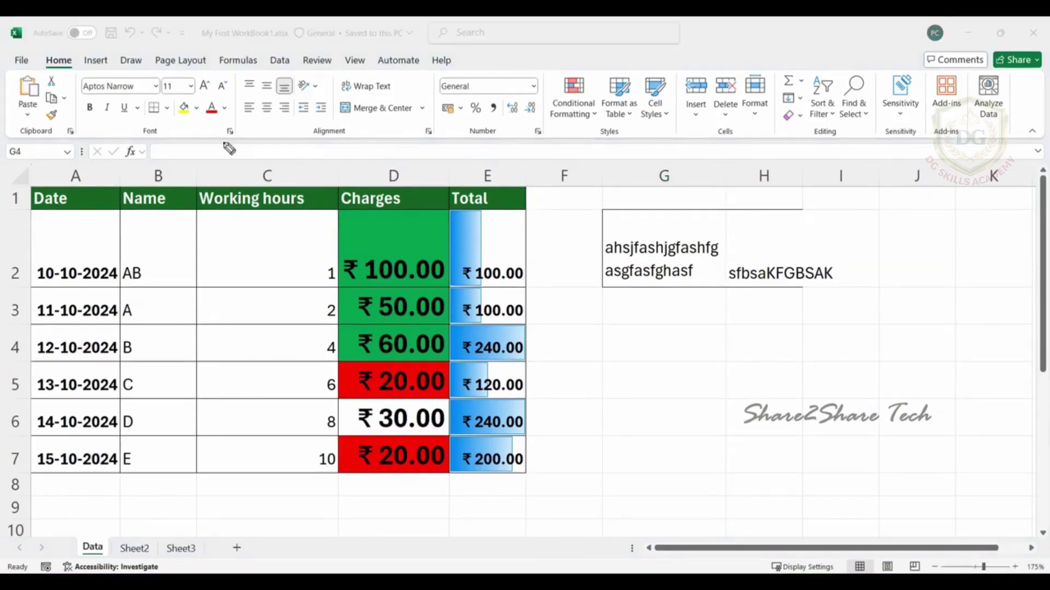
mouse_move(220, 126)
left_mouse_down()
mouse_move(214, 134)
mouse_move(247, 140)
mouse_move(240, 124)
mouse_move(230, 130)
left_mouse_up()
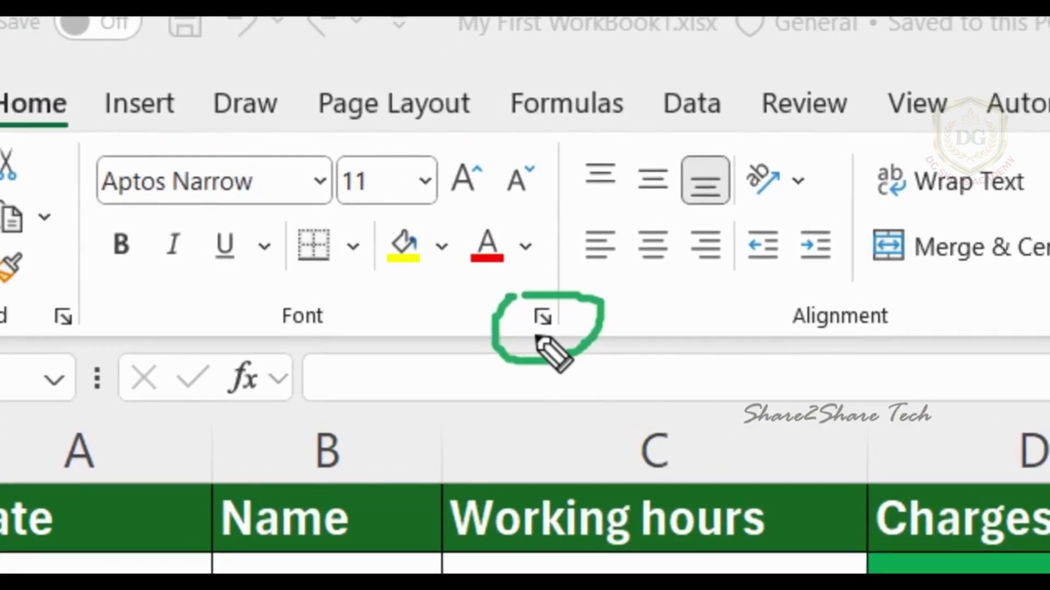
mouse_move(993, 305)
left_mouse_down()
mouse_move(1006, 351)
mouse_move(937, 291)
left_mouse_up()
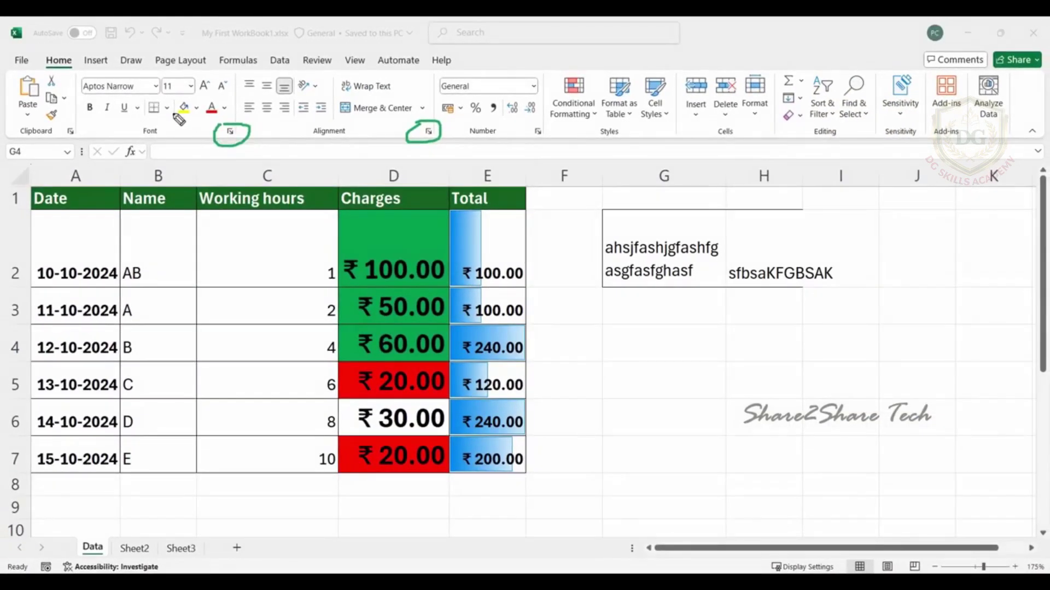
mouse_move(152, 132)
left_mouse_down()
mouse_move(135, 129)
mouse_move(164, 142)
mouse_move(164, 120)
left_mouse_up()
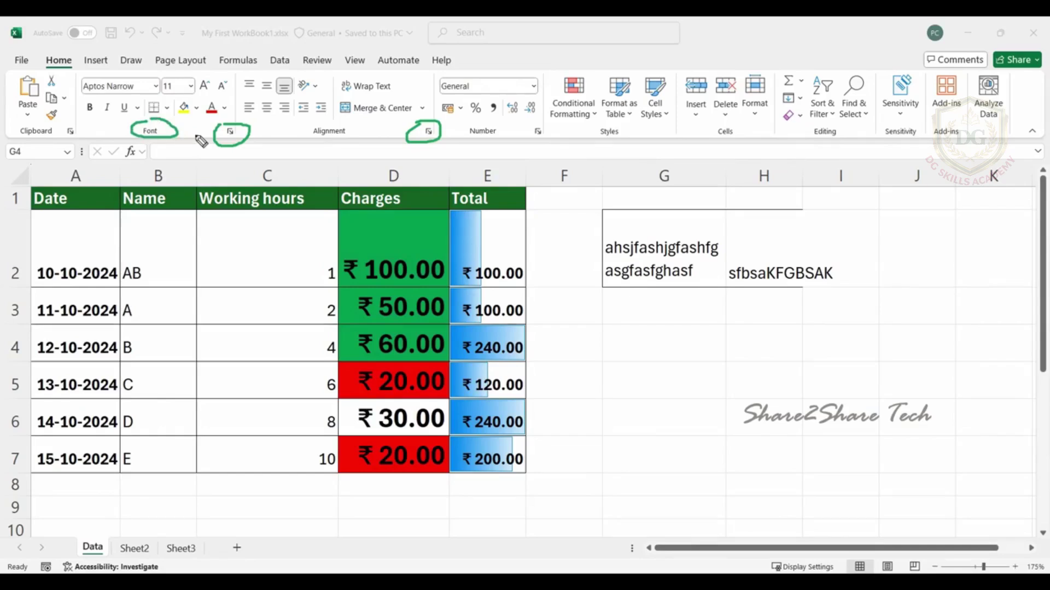
key("Escape")
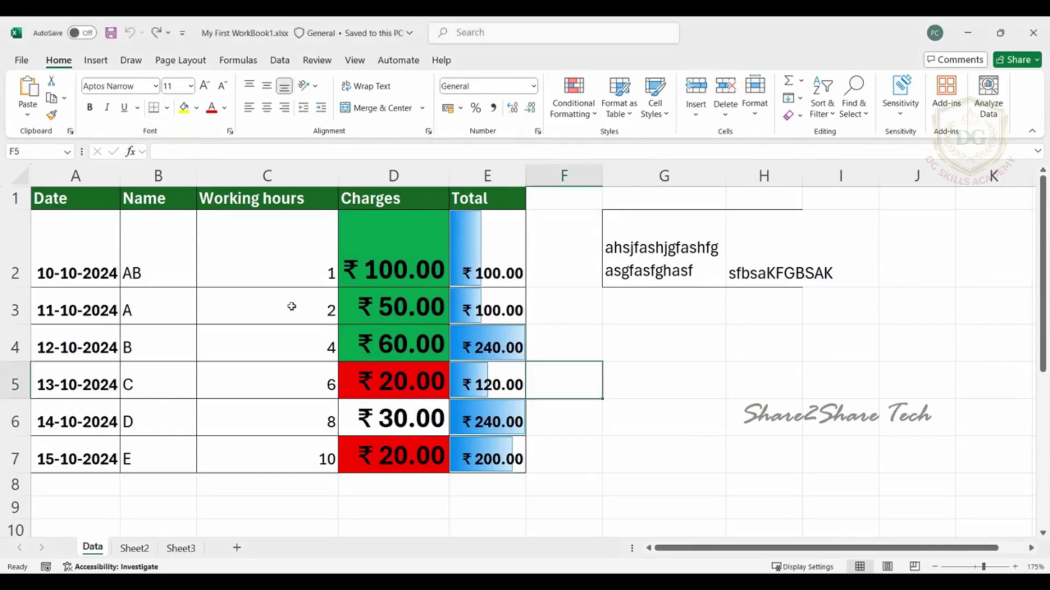
Apply the Strikethrough font effect to cell B2 through the Format Cells settings.
left_click(159, 269)
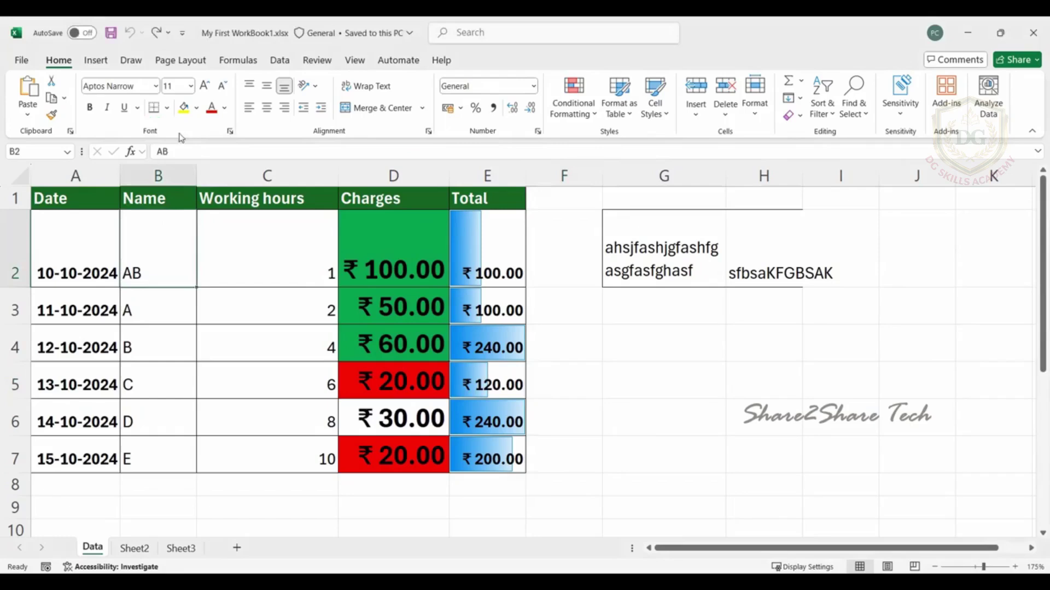
left_click(229, 132)
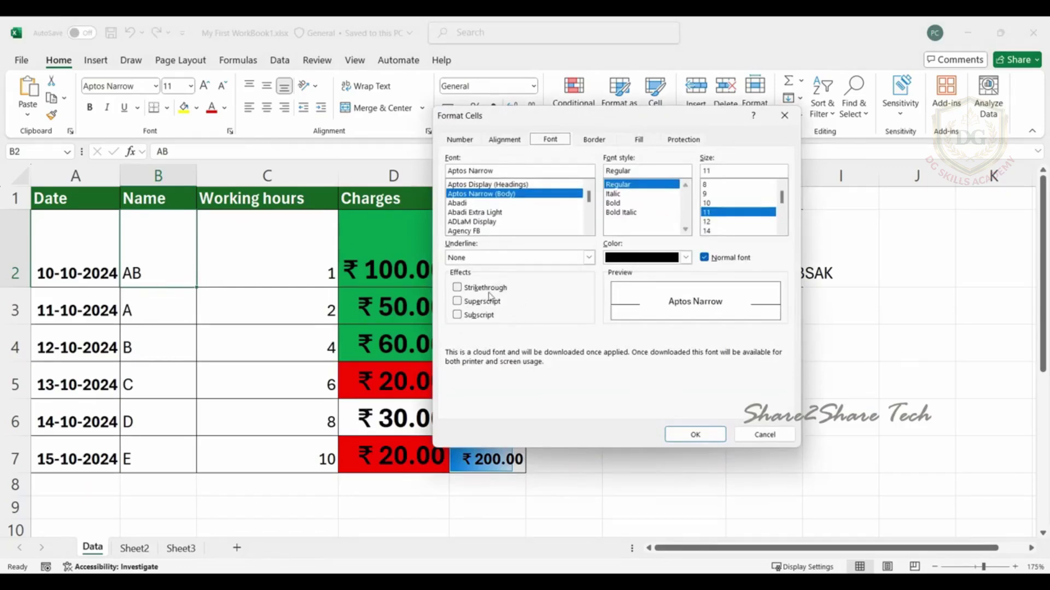
left_click(457, 287)
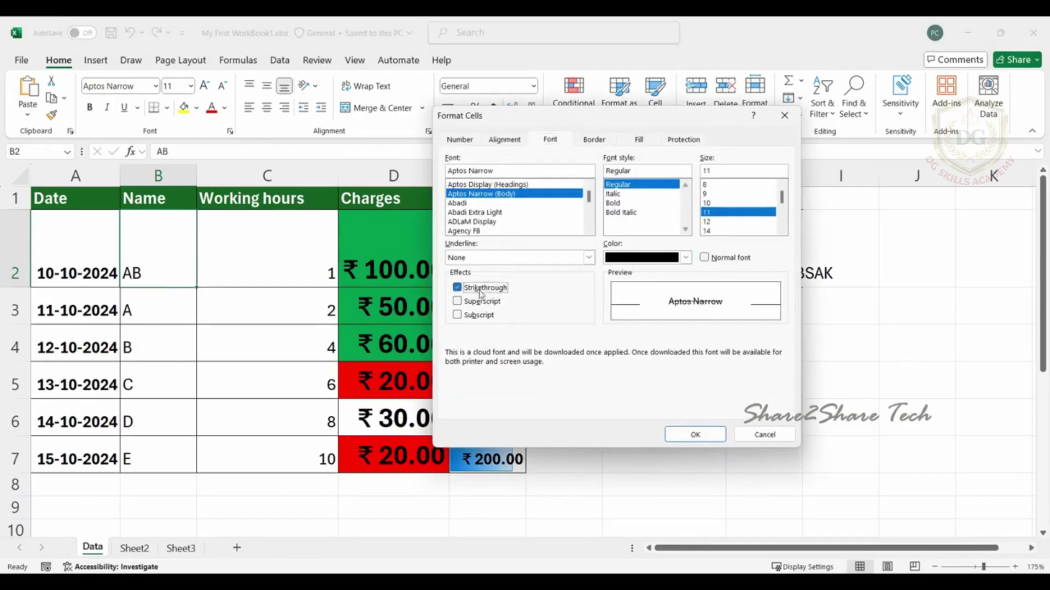
left_click(693, 435)
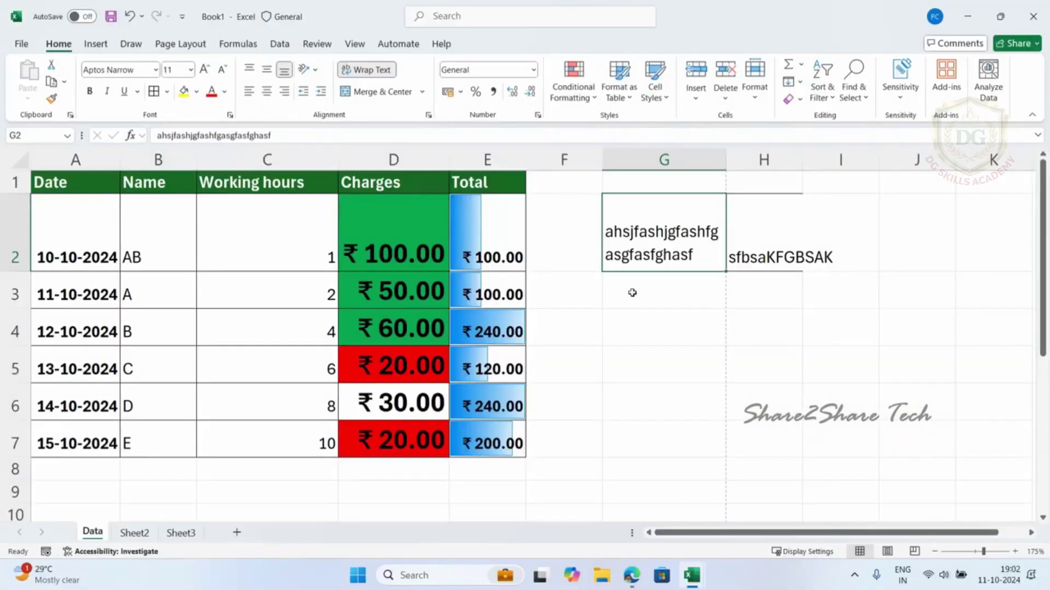
Save the workbook to the Desktop as an Excel Workbook named My First WorkBook.
left_click(622, 313)
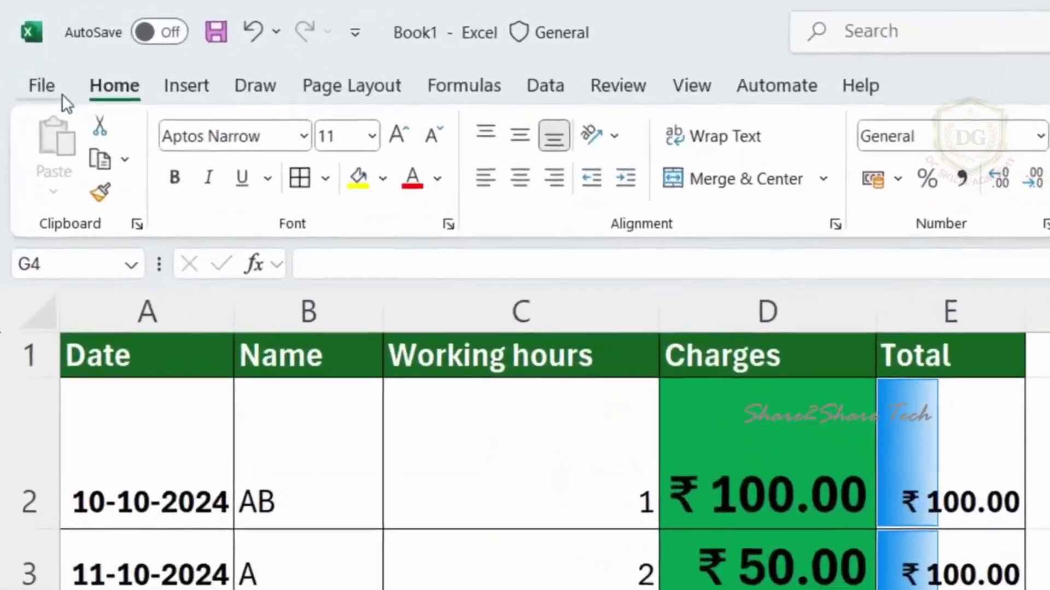
left_click(26, 57)
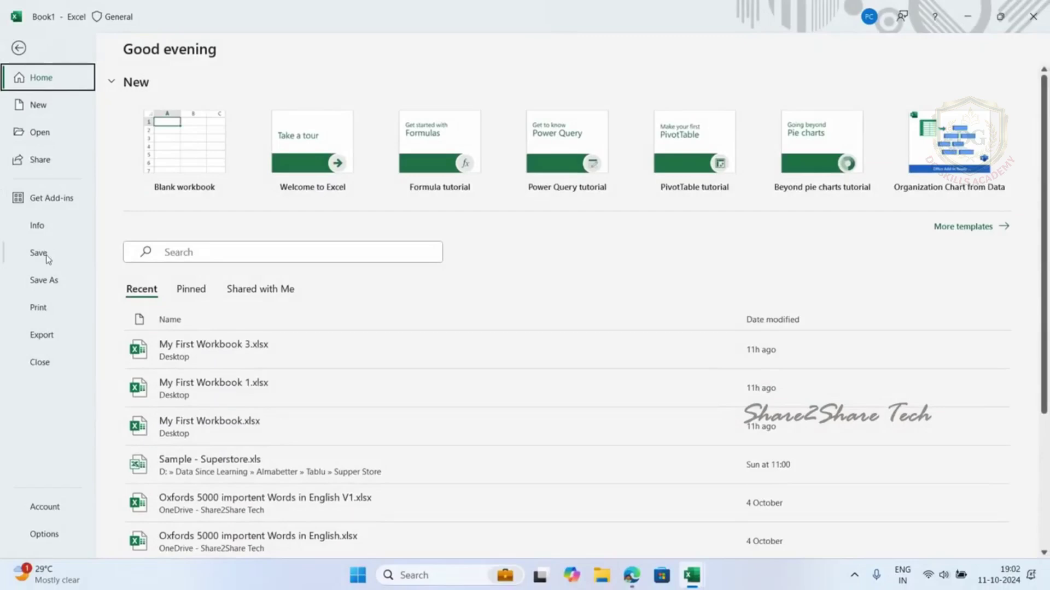
left_click(47, 255)
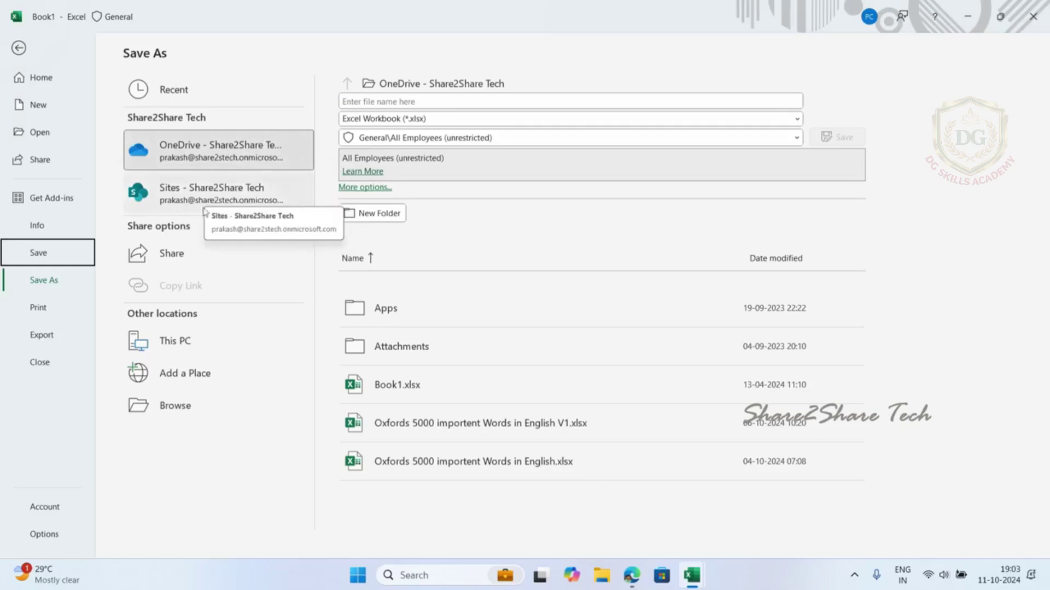
left_click(164, 414)
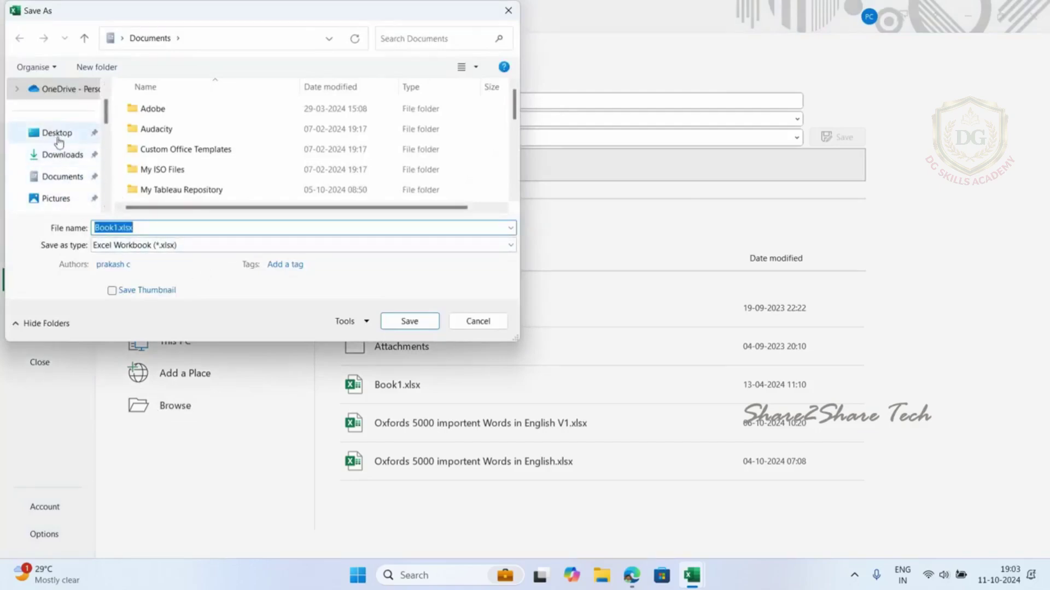
left_click(61, 140)
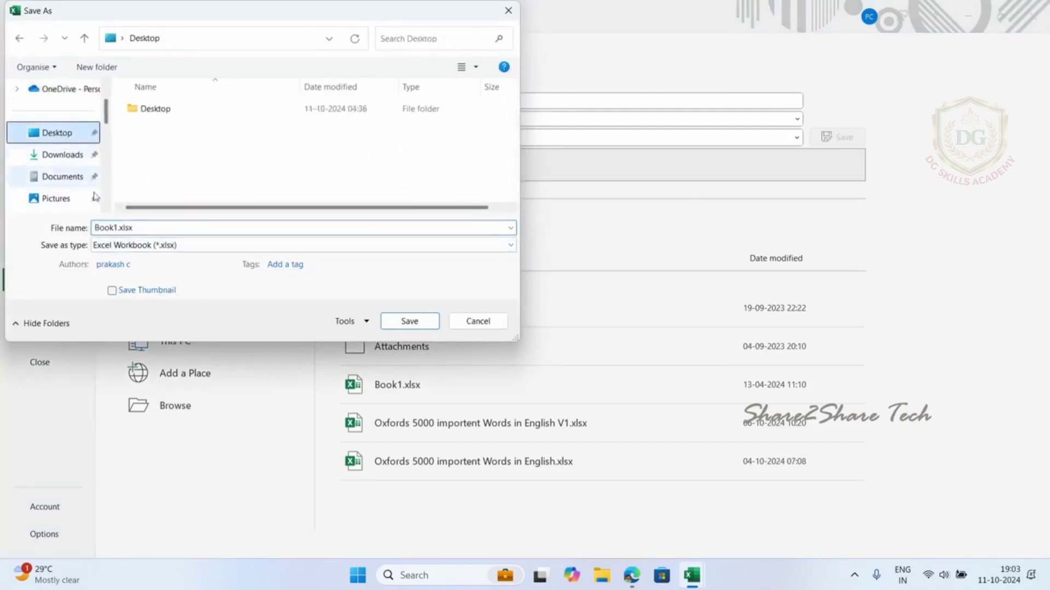
double_click(118, 228)
left_click(218, 227)
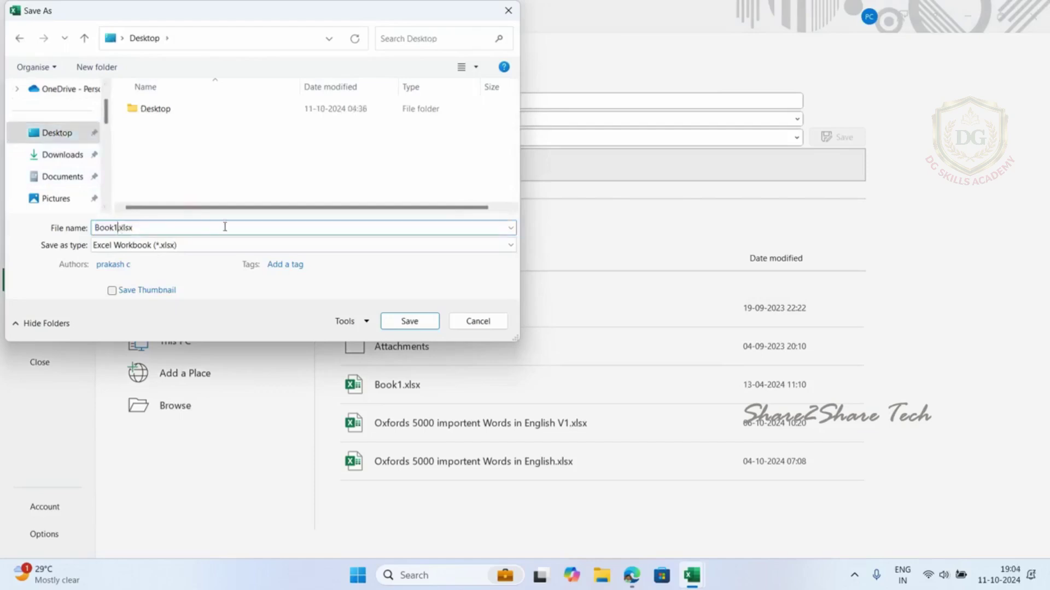
left_click_drag(226, 227, 3, 230)
key("BackSpace")
type("My First WorkBook")
left_click(412, 322)
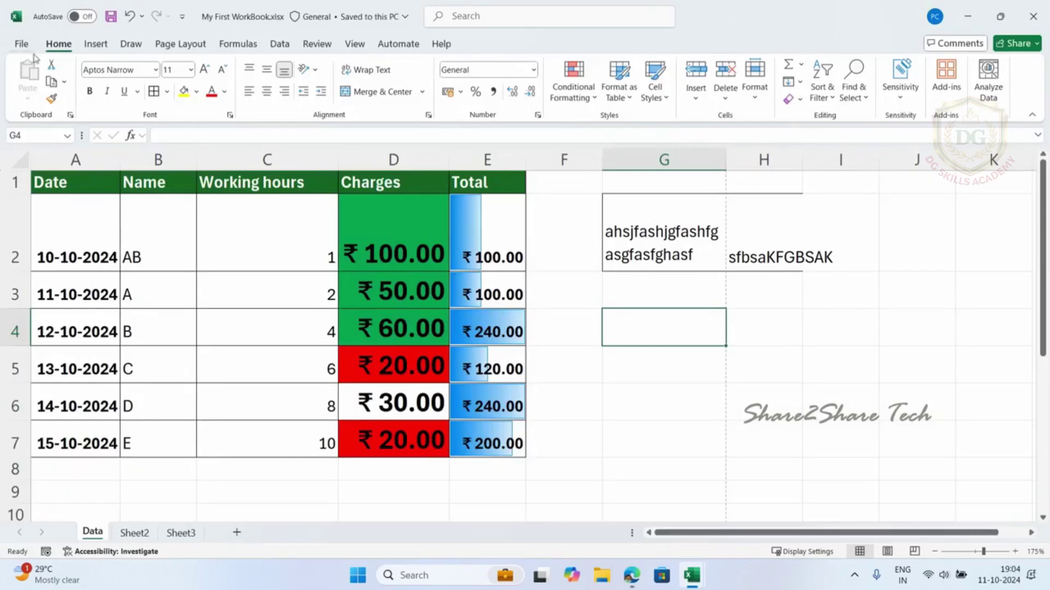
Save a copy of the workbook to the Desktop under the name My First WorkBook1.xlsx.
left_click(22, 48)
left_click(53, 282)
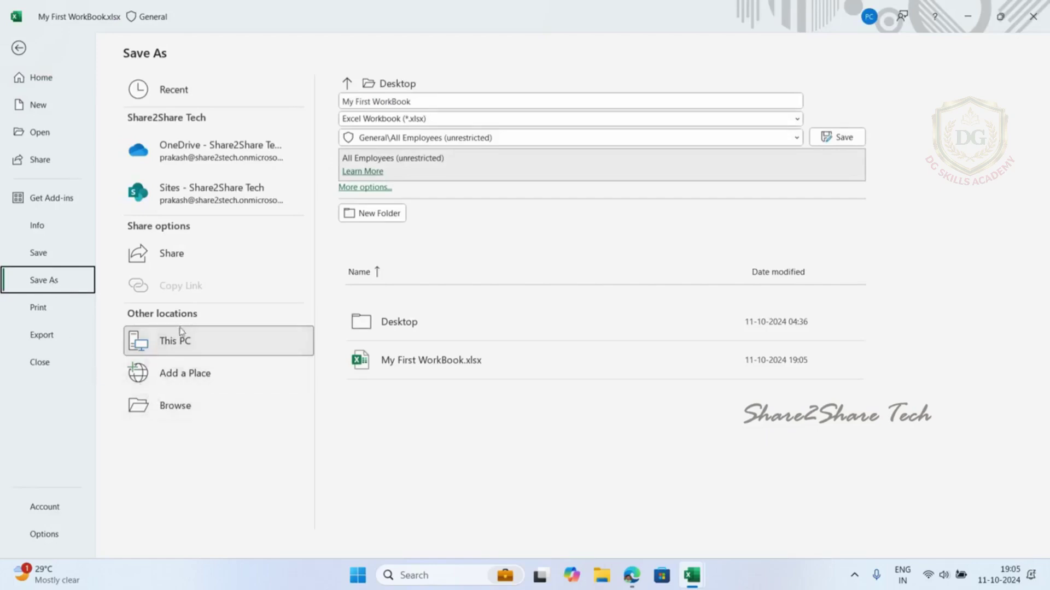
left_click(184, 415)
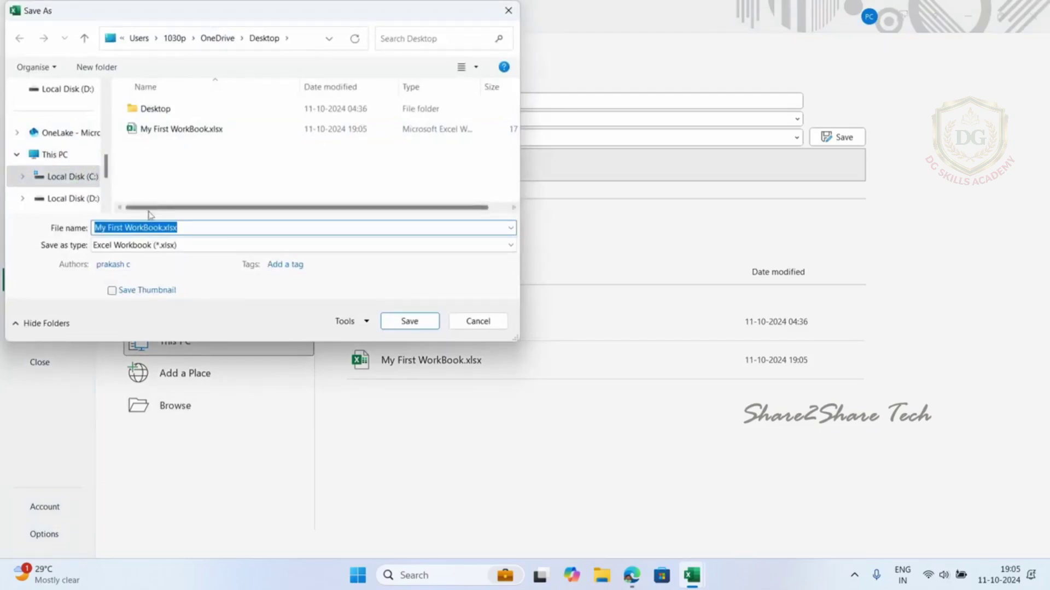
left_click(163, 227)
type("1")
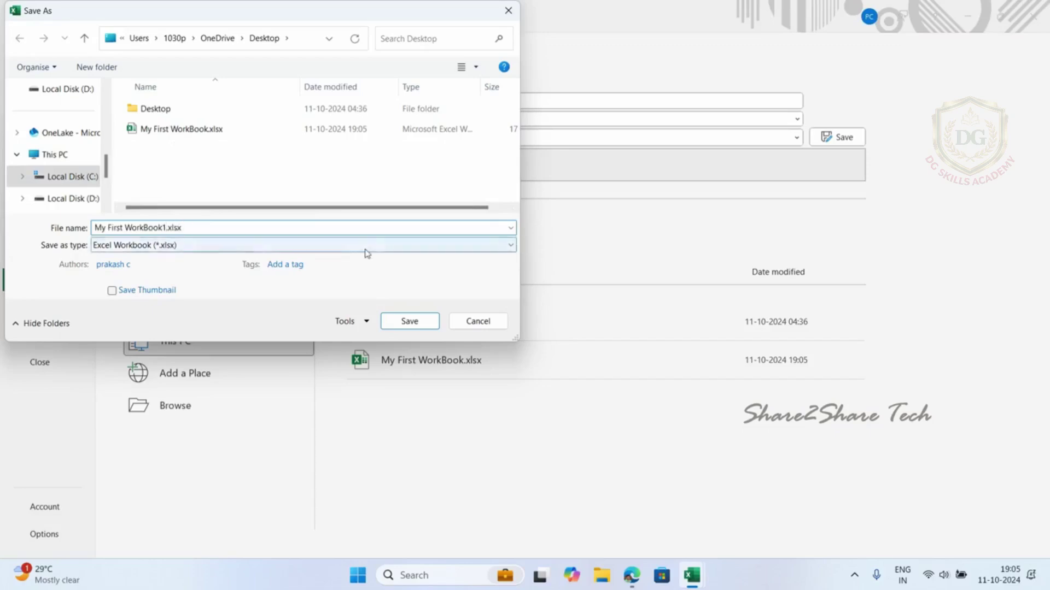
left_click(409, 321)
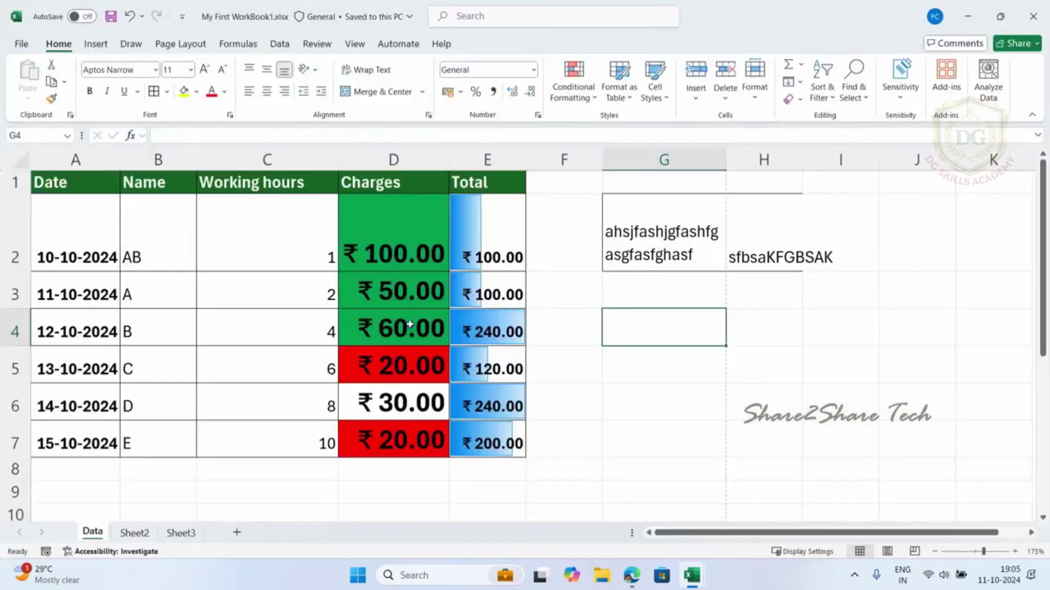
Open the sharing options for the My First WorkBook1 workbook.
left_click(562, 219)
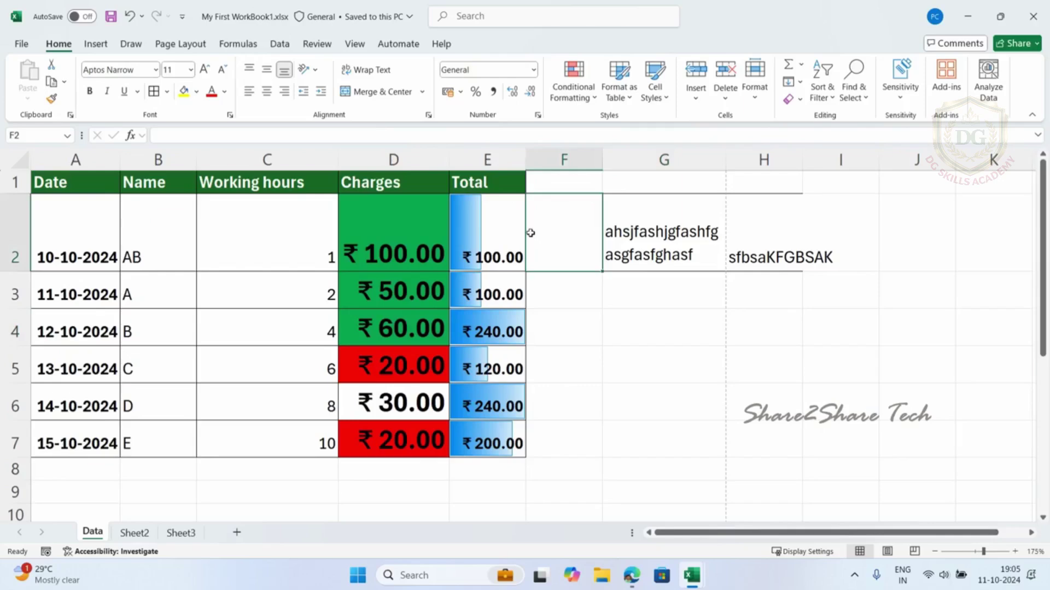
left_click(24, 47)
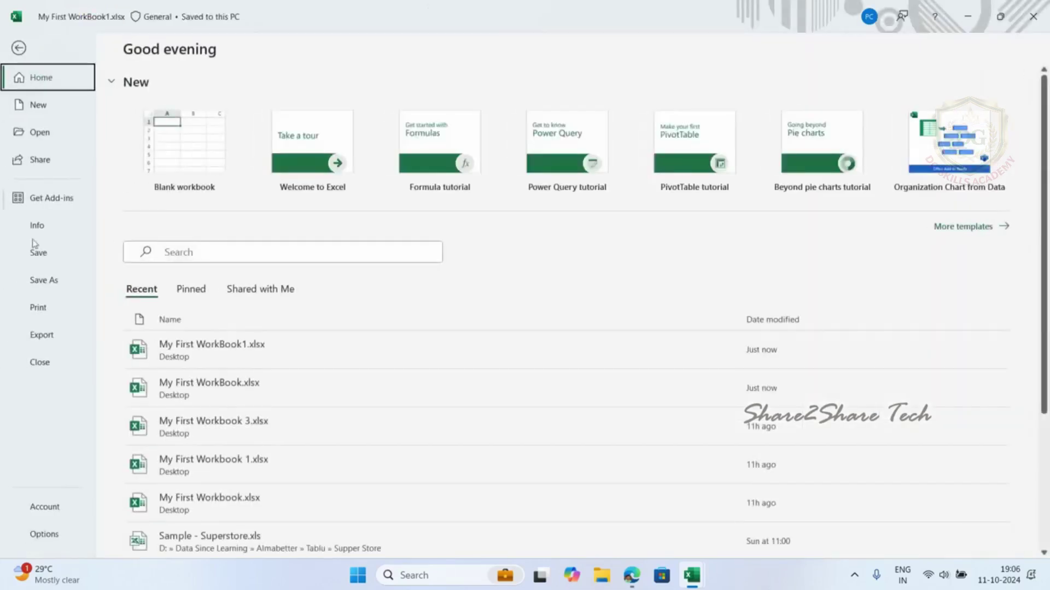
left_click(34, 162)
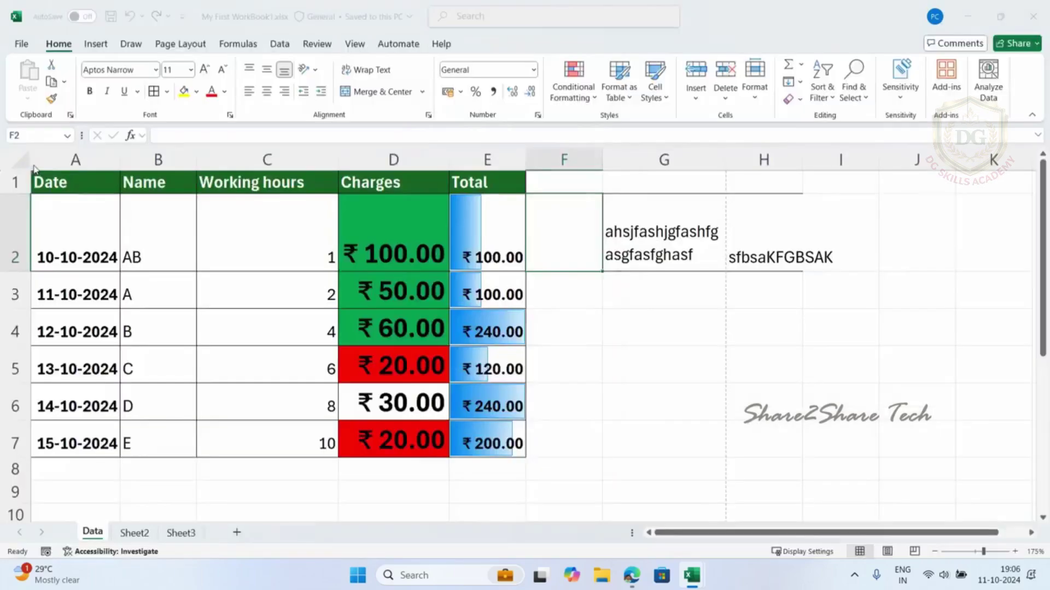